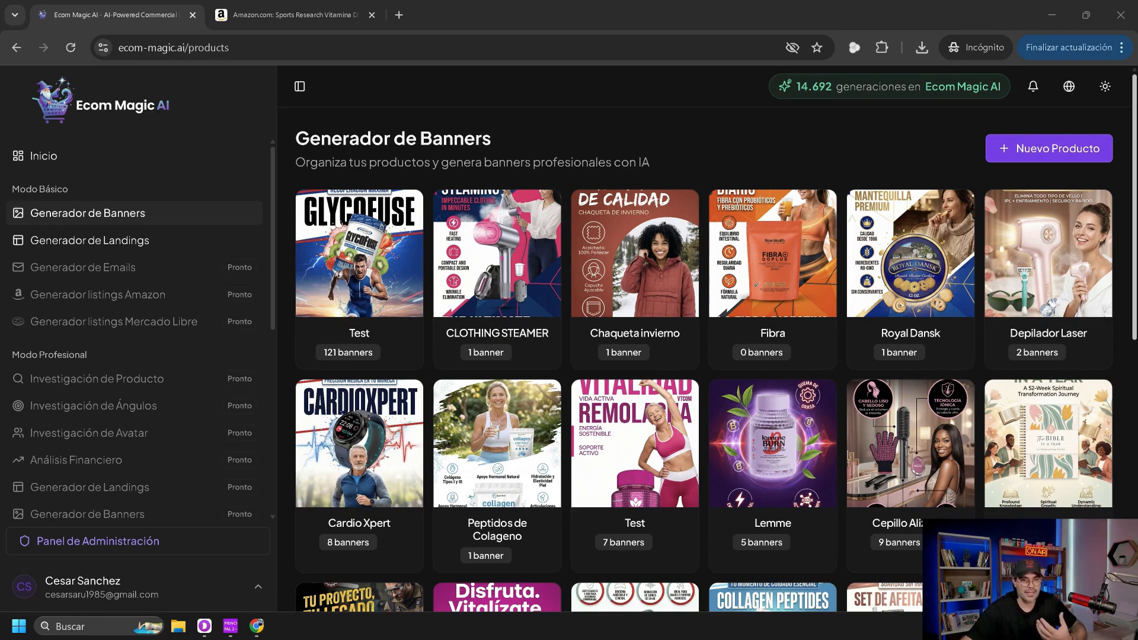
# - Start a new product in the banner generator and check the Sports Research D3 + K2 listing on Amazon for its name
pyautogui.scroll(-6, 705, 338)
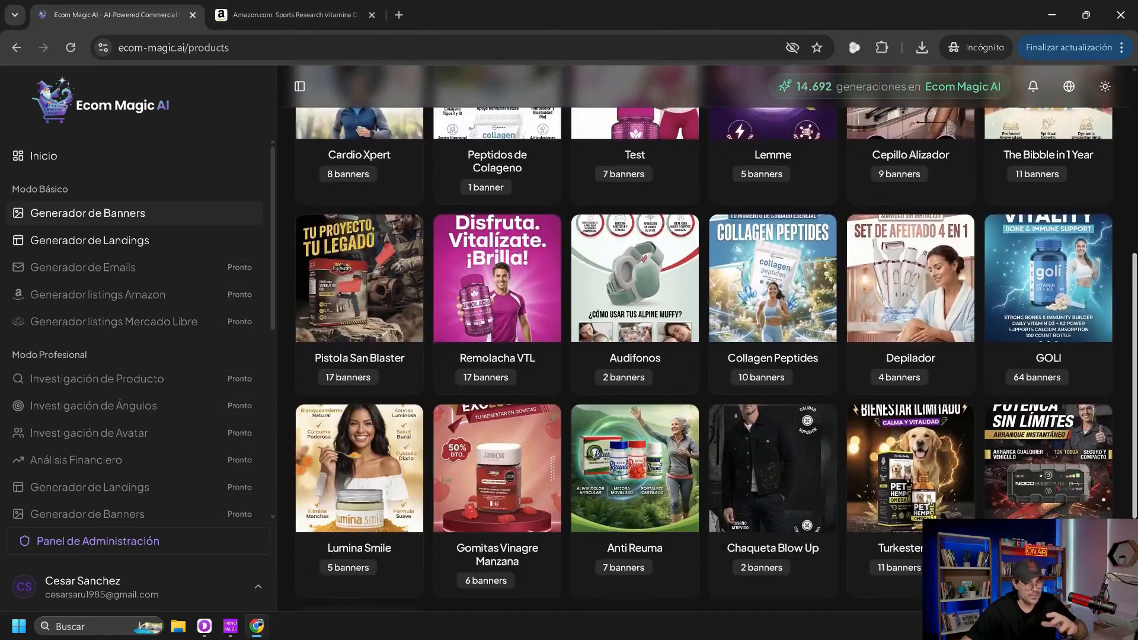
pyautogui.scroll(6, 706, 338)
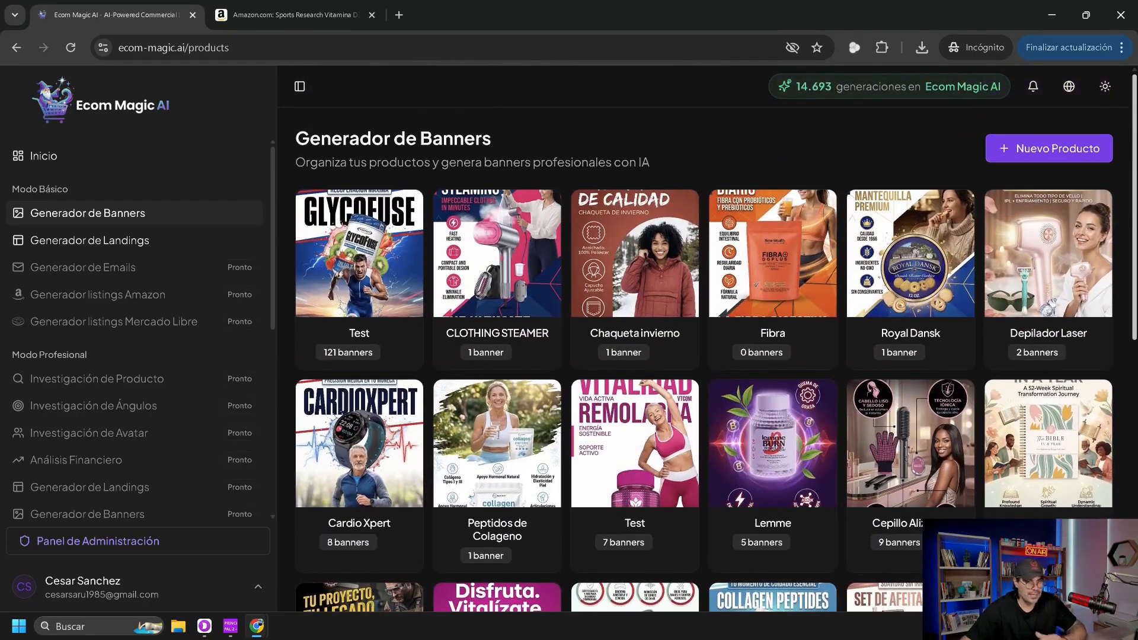
pyautogui.click(1049, 148)
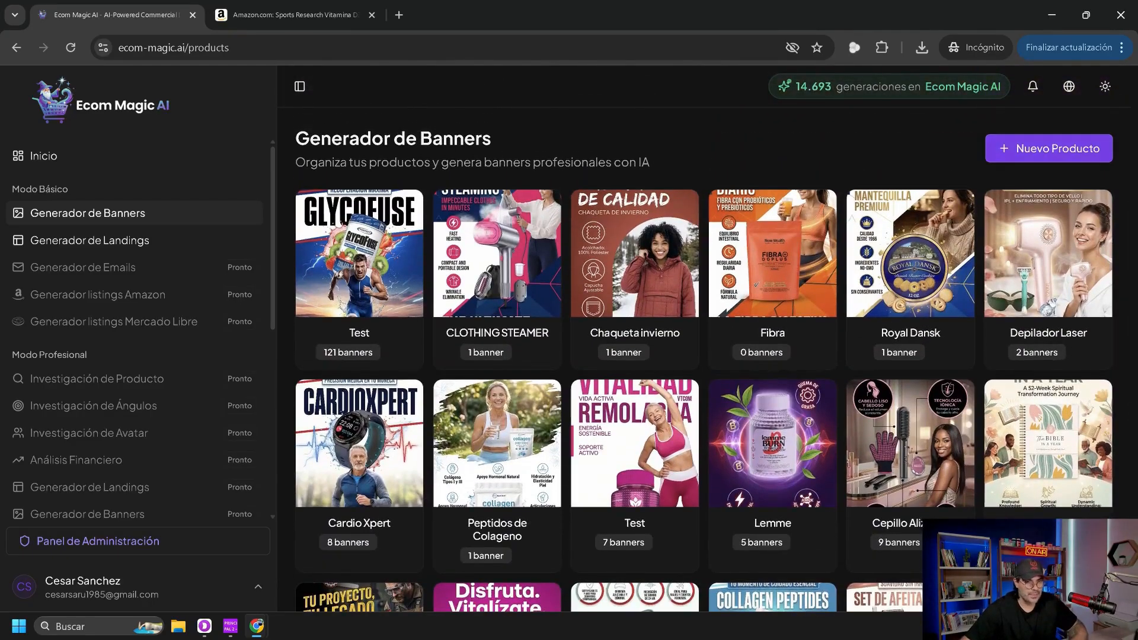
pyautogui.click(568, 305)
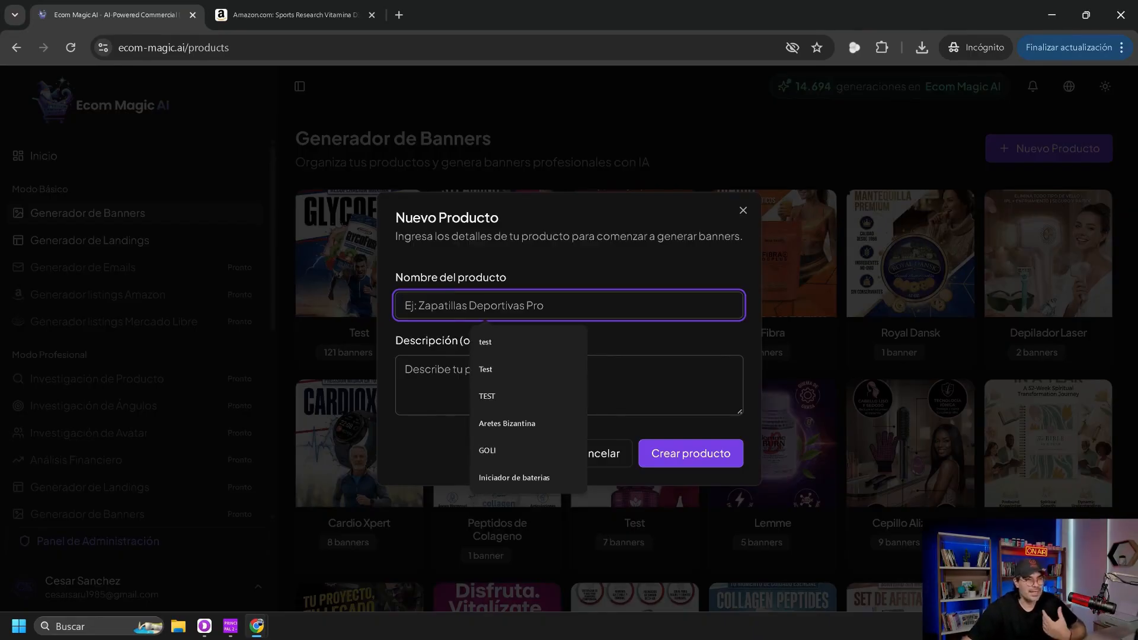
pyautogui.click(291, 15)
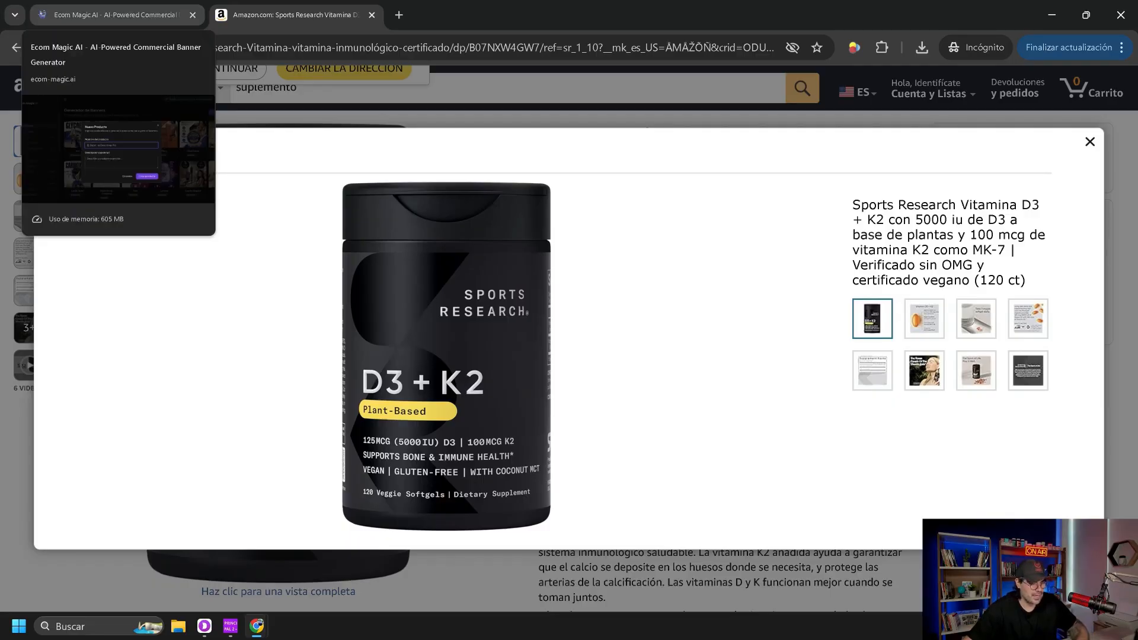
pyautogui.click(112, 15)
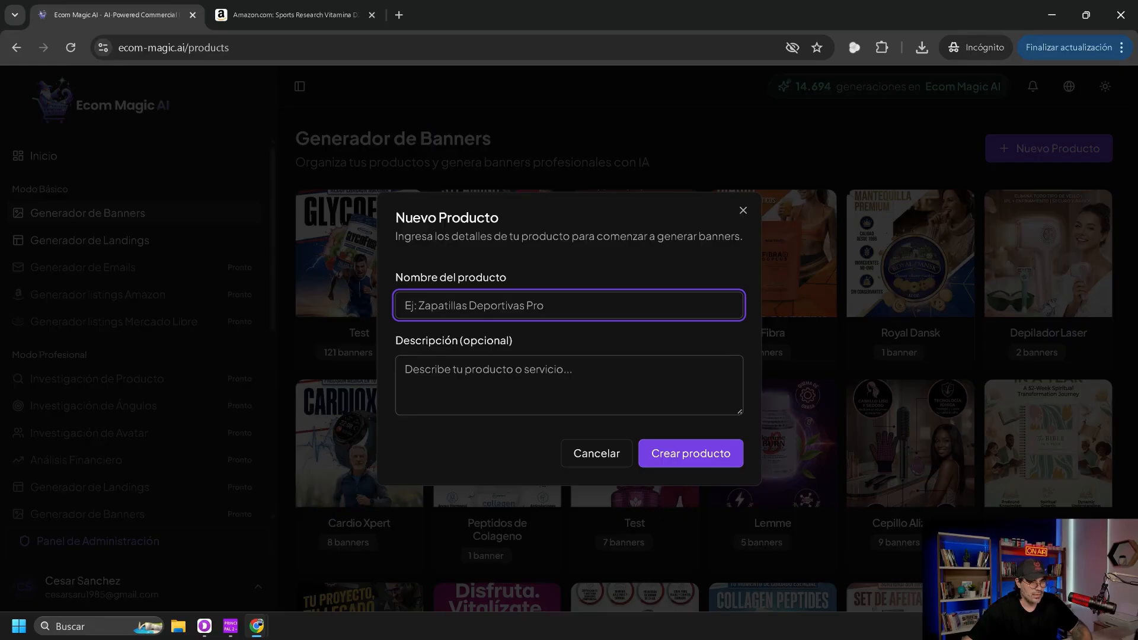
# - Name the new product "Sport reserach Vitaminas" and create it without a description
pyautogui.write('Sprot')
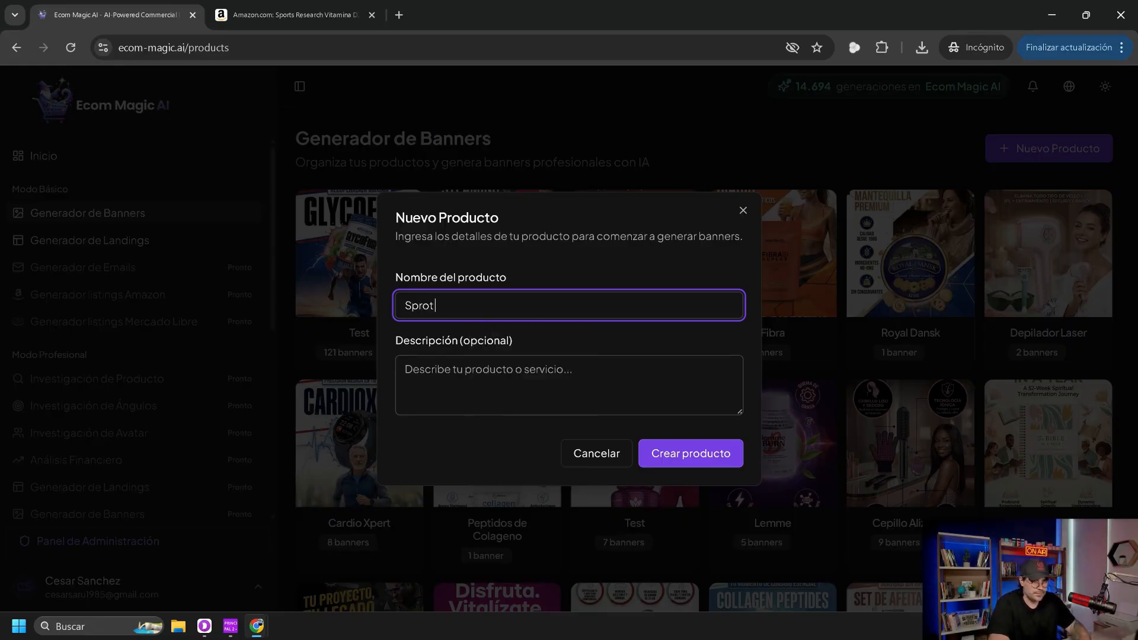
pyautogui.press('BackSpace')
pyautogui.press('BackSpace')
pyautogui.press('BackSpace')
pyautogui.write('ort')
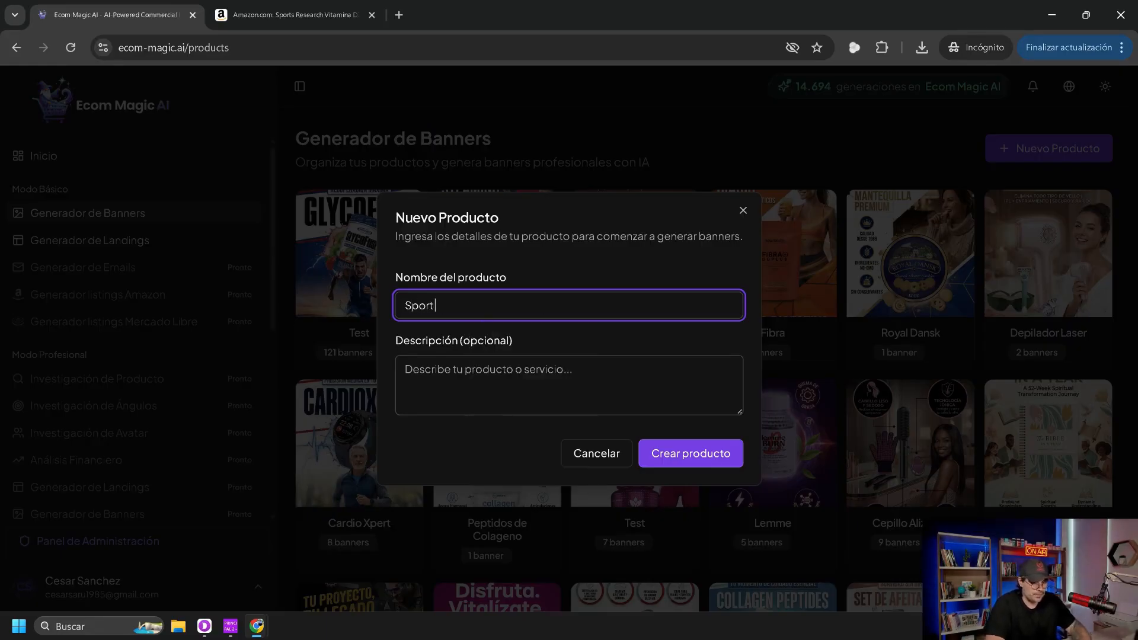
pyautogui.write(' reserach Vitamina K')
pyautogui.press('BackSpace')
pyautogui.write('s')
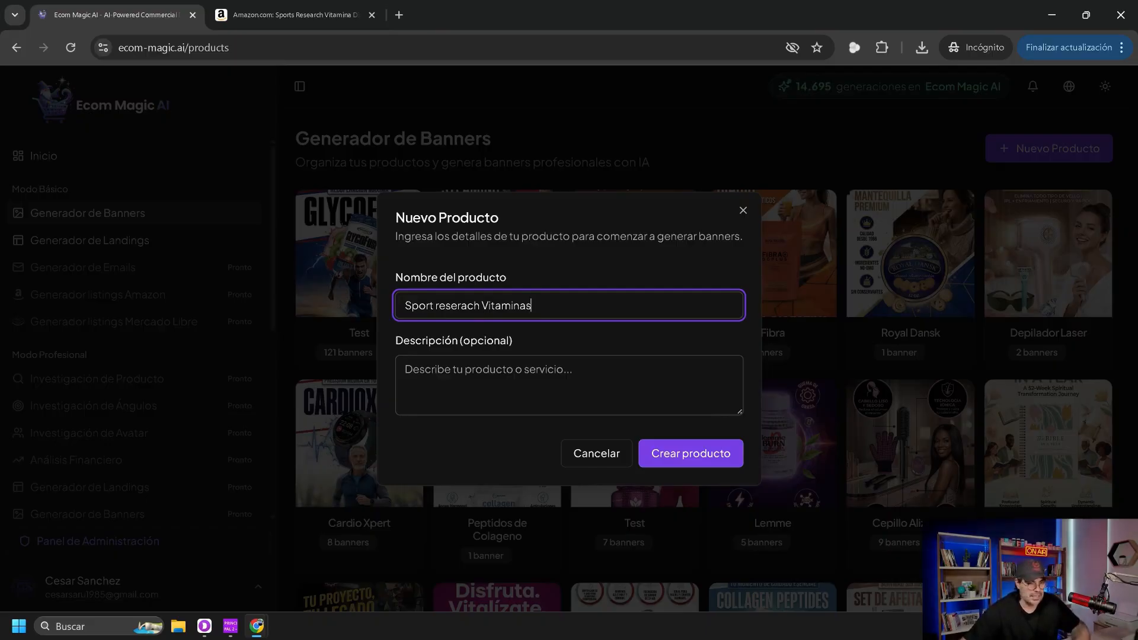
pyautogui.press('Return')
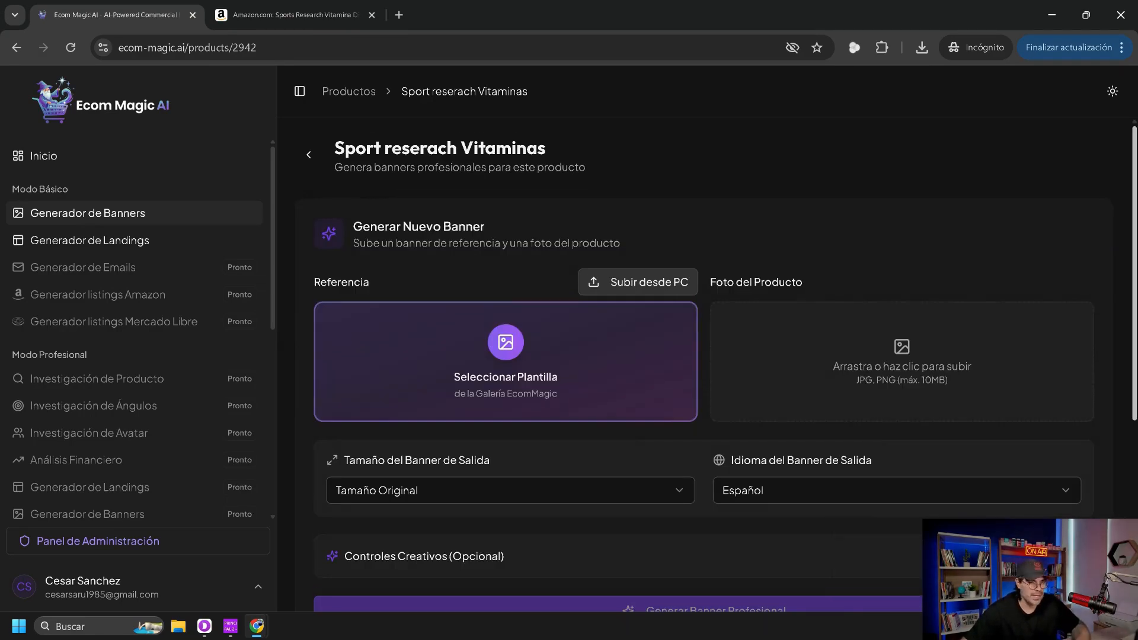
# - Review the new product's banner options and generated banners section, and reopen the product from the product list
pyautogui.scroll(-2, 704, 367)
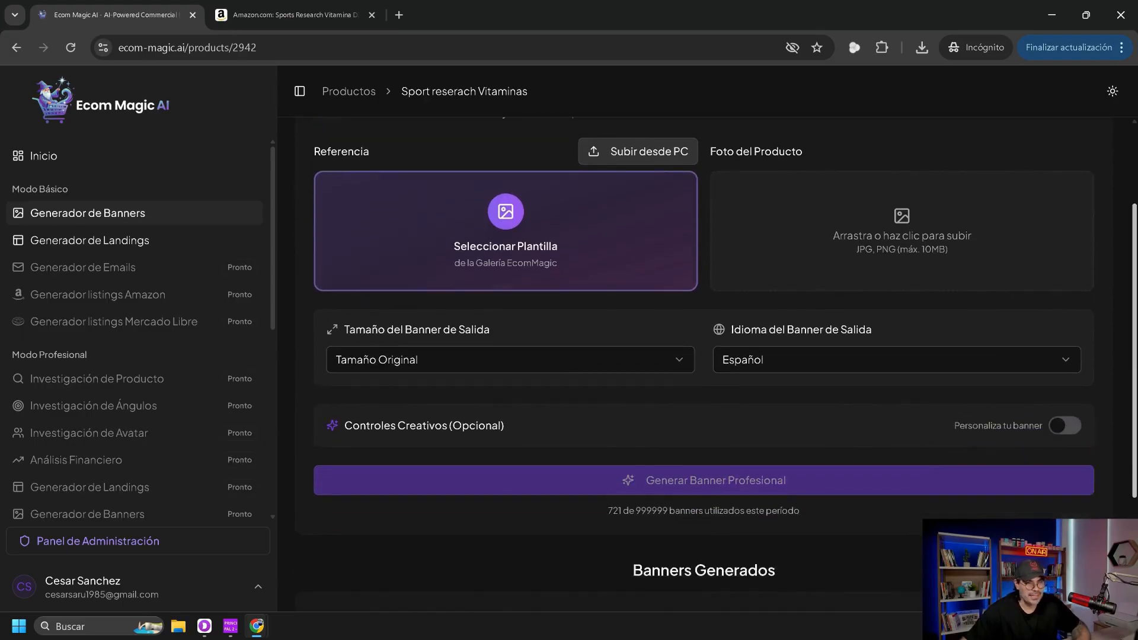
pyautogui.scroll(-3, 704, 367)
pyautogui.tripleClick(704, 394)
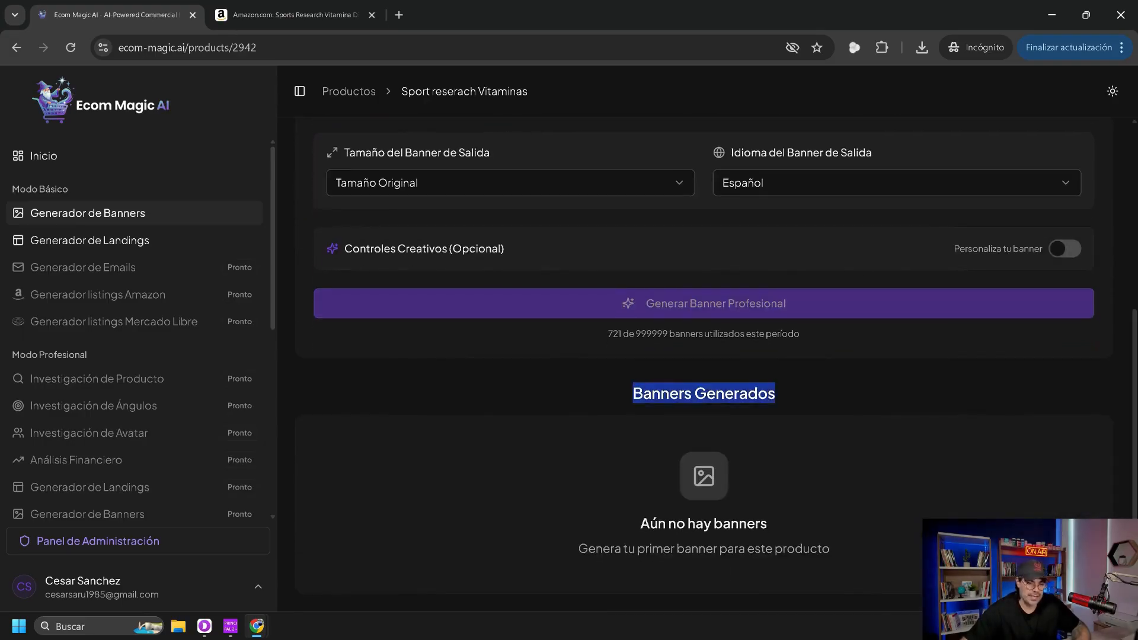
pyautogui.click(704, 393)
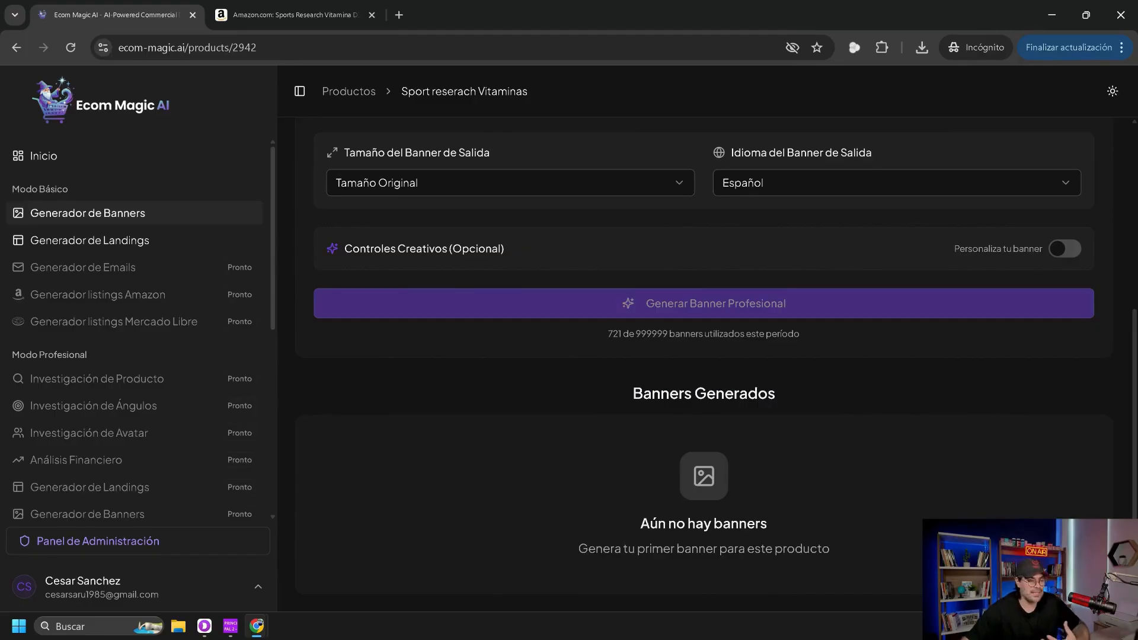
pyautogui.scroll(5, 704, 367)
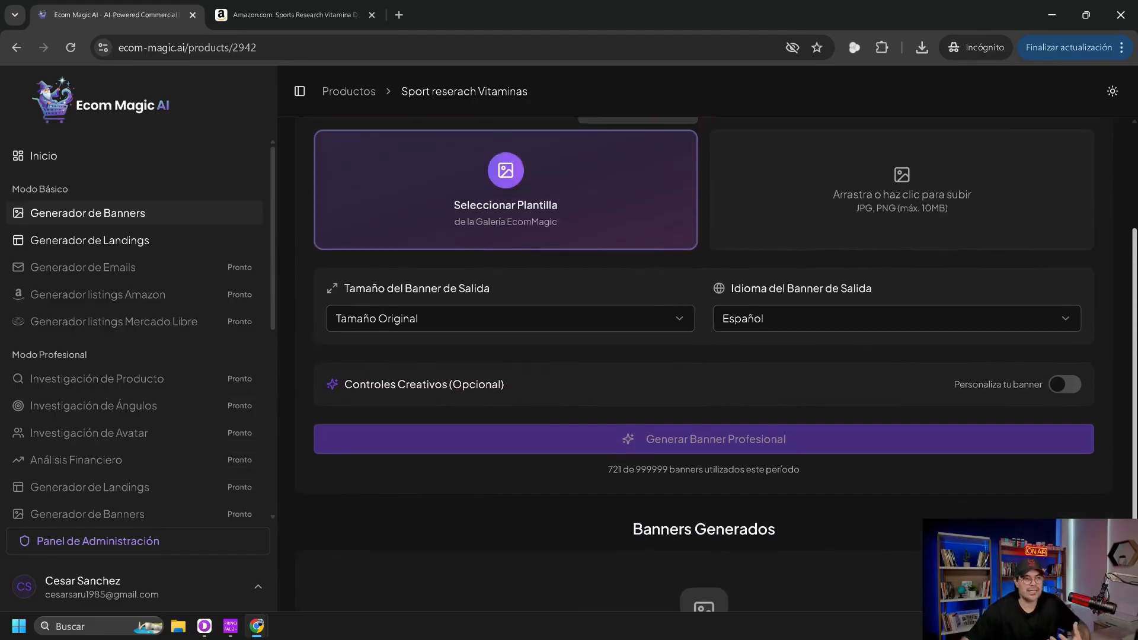
pyautogui.click(308, 152)
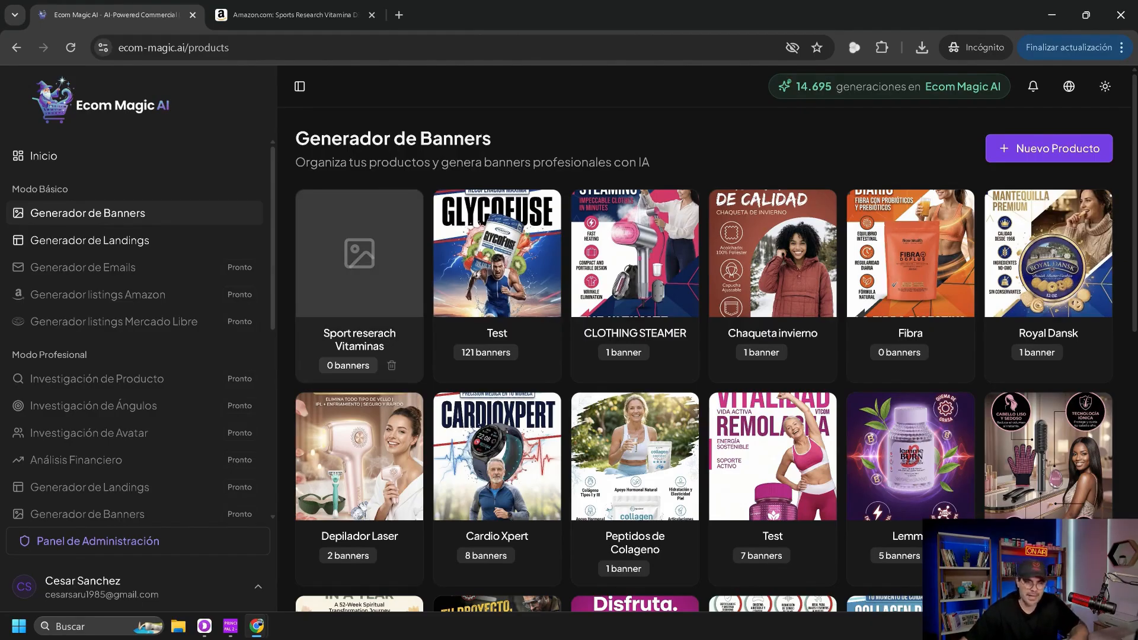
pyautogui.click(359, 279)
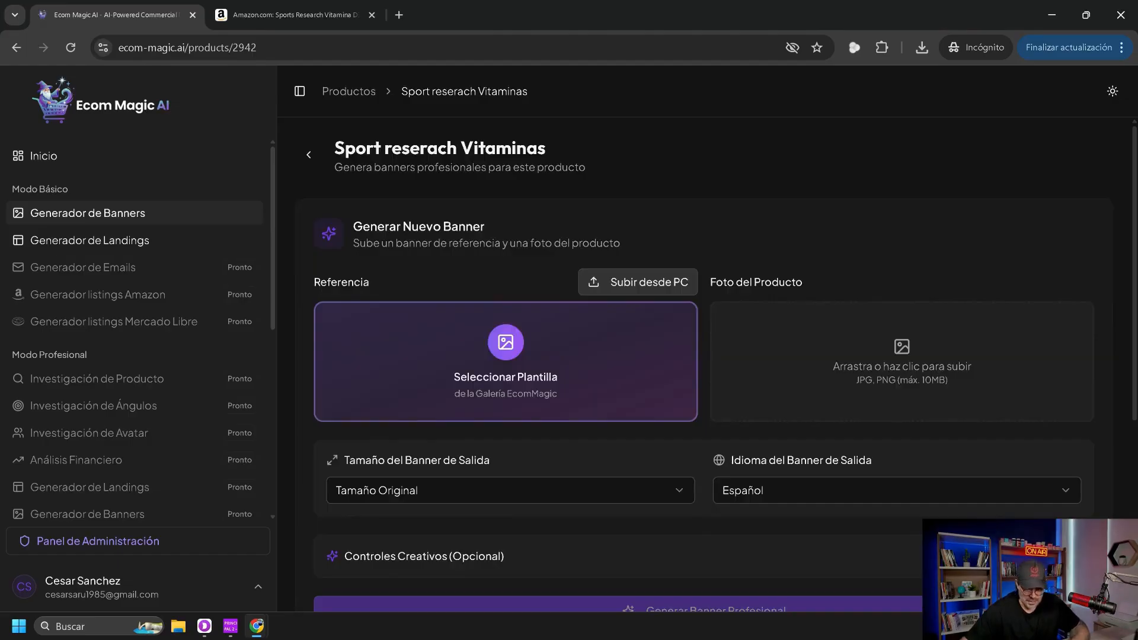
# - Upload the D3 + K2 bottle image 61cKQ5AaNhL._AC_SL1500_ from Descargas as the product photo
pyautogui.scroll(-1, 722, 369)
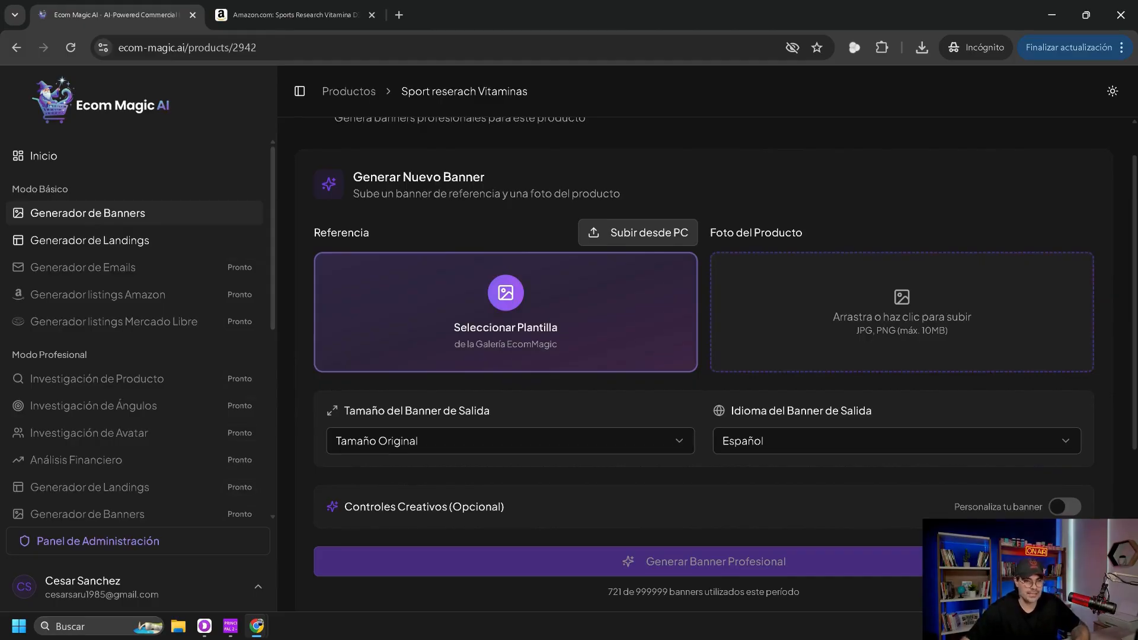
pyautogui.click(888, 313)
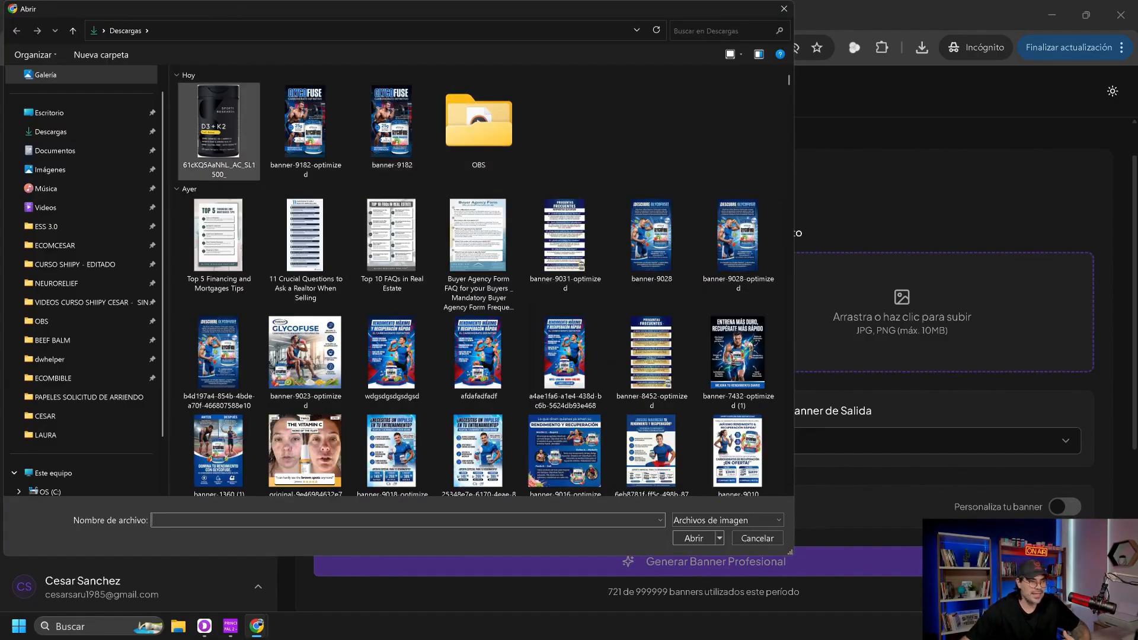
pyautogui.click(227, 135)
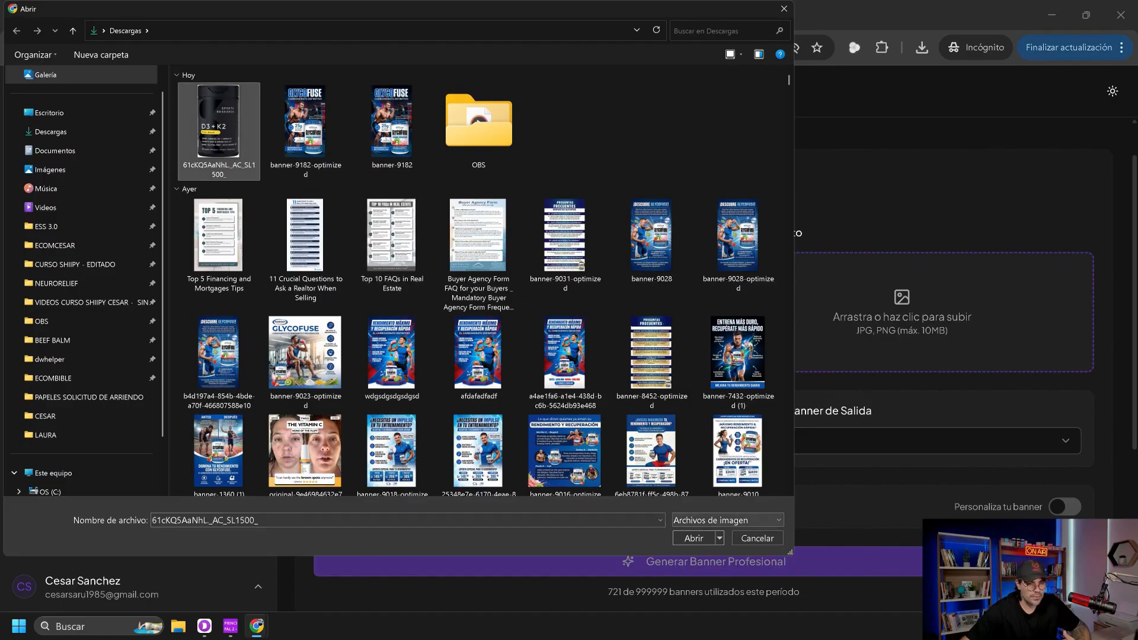
pyautogui.click(693, 538)
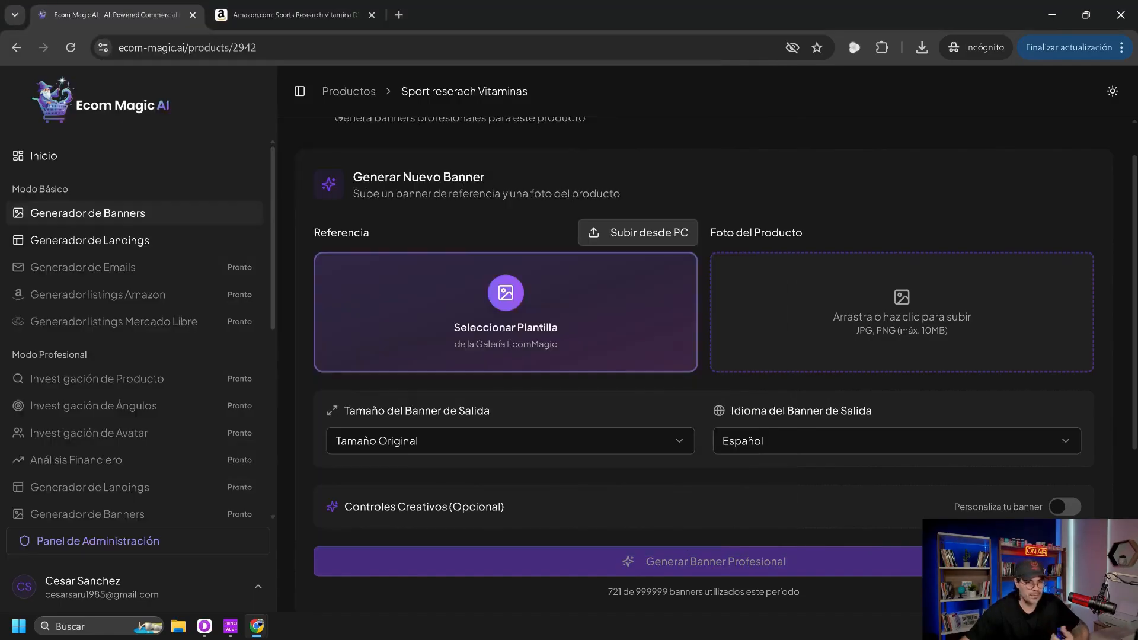
# - Compare the Amazon listing's lifestyle and softgel images with the main bottle photo, and return to Ecom Magic AI
pyautogui.click(291, 15)
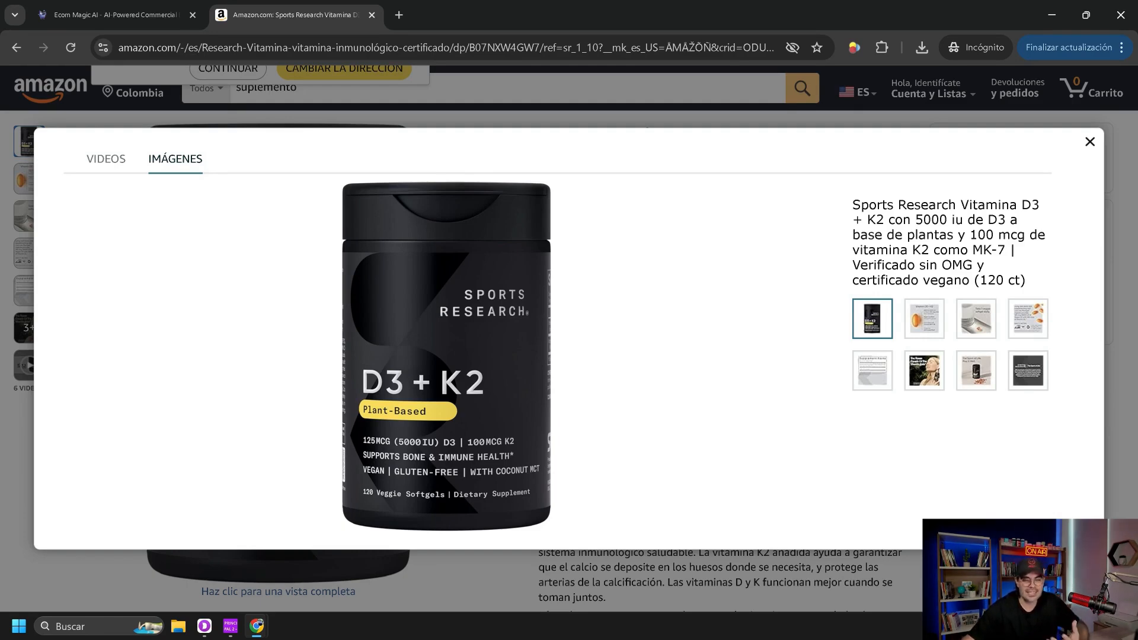
pyautogui.click(976, 371)
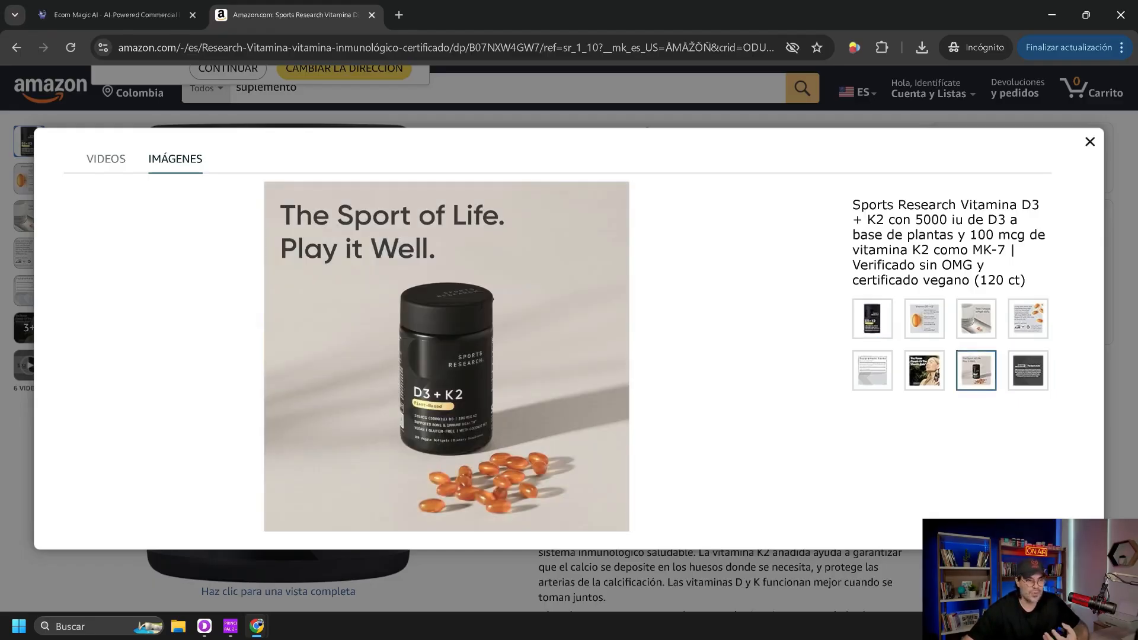
pyautogui.click(872, 319)
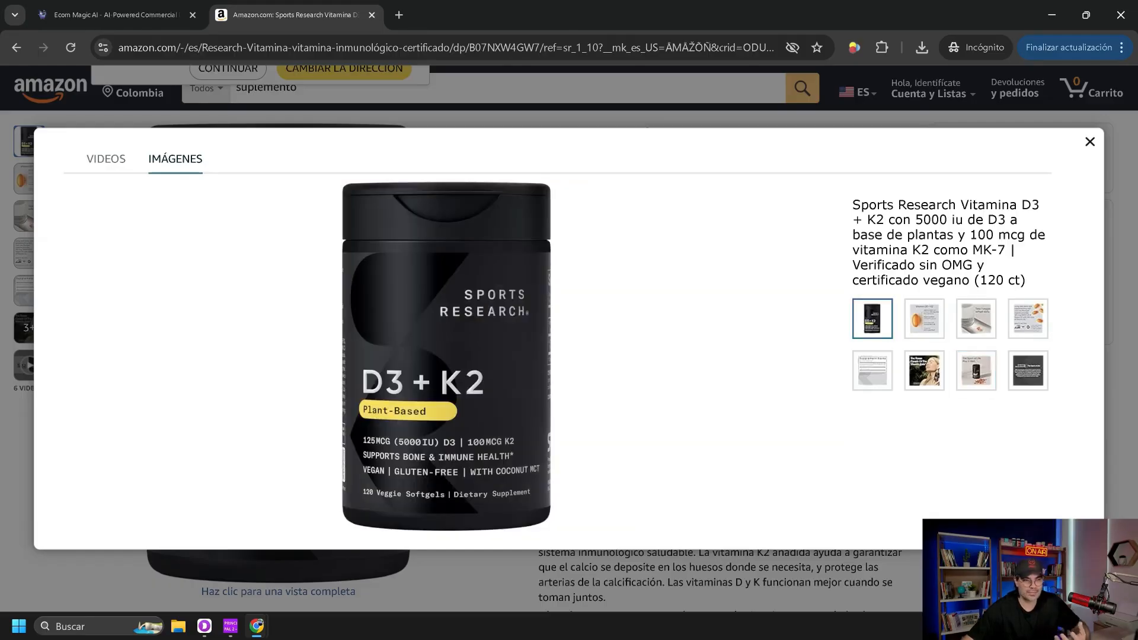
pyautogui.click(976, 318)
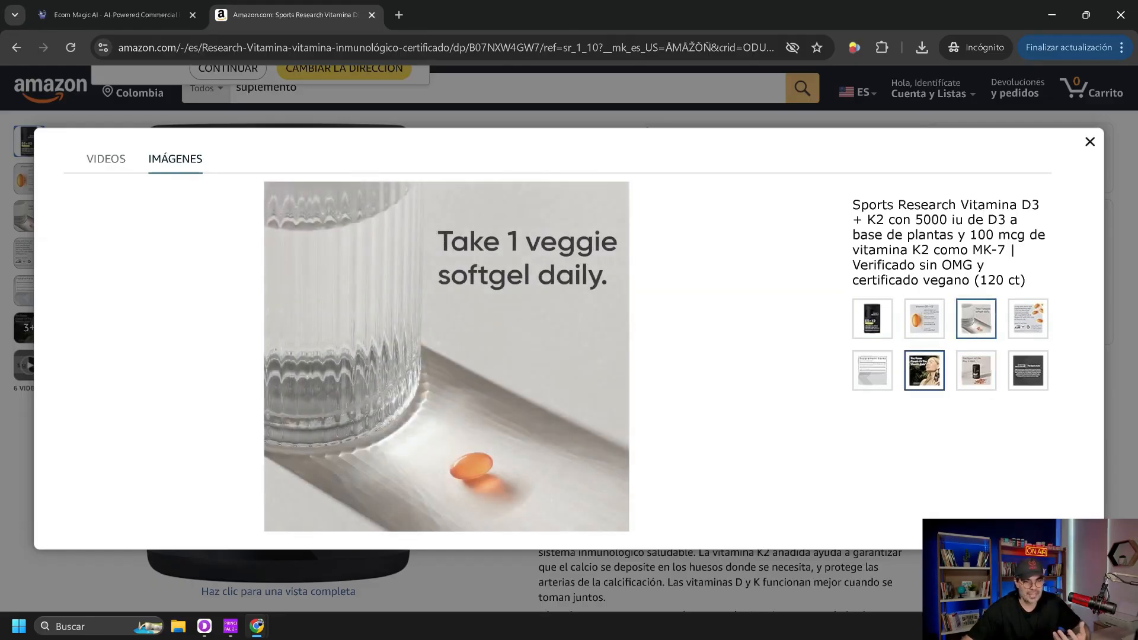
pyautogui.click(923, 370)
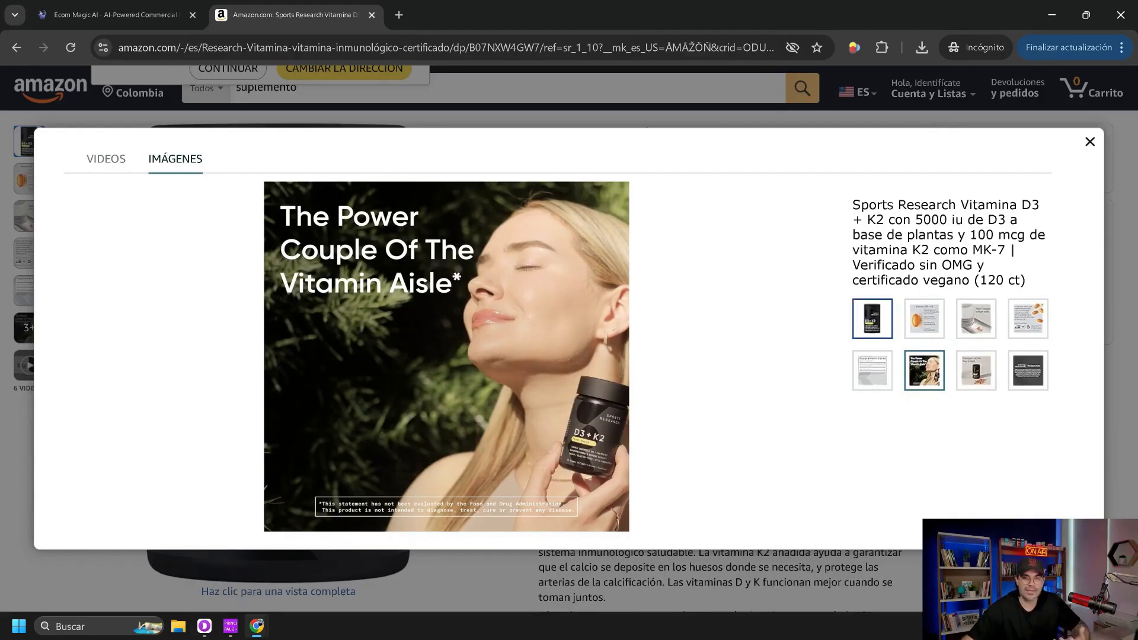
pyautogui.click(872, 319)
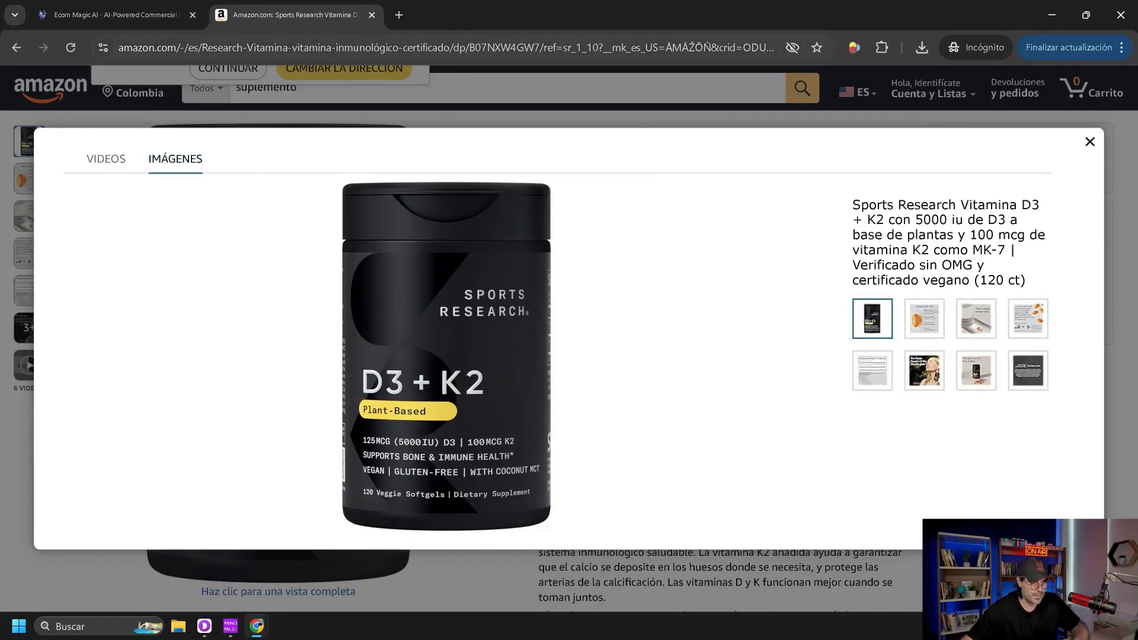
pyautogui.click(116, 15)
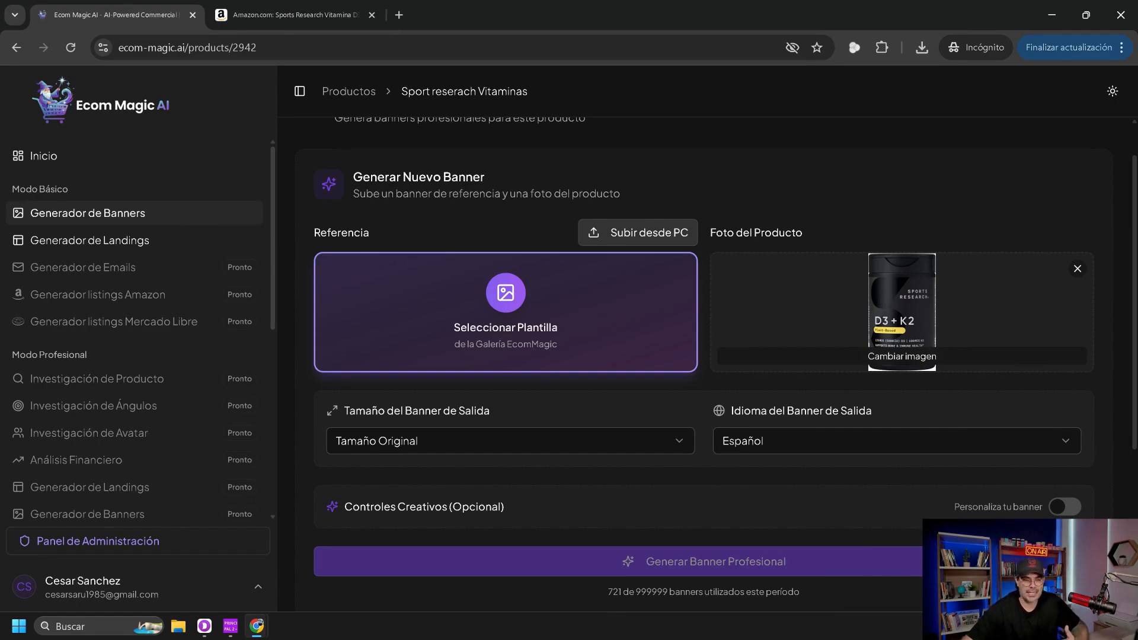
# - Choose the "ILIMITADO Poder de Arranque" NOCO Boost Plus design from the template gallery as the banner reference
pyautogui.click(505, 312)
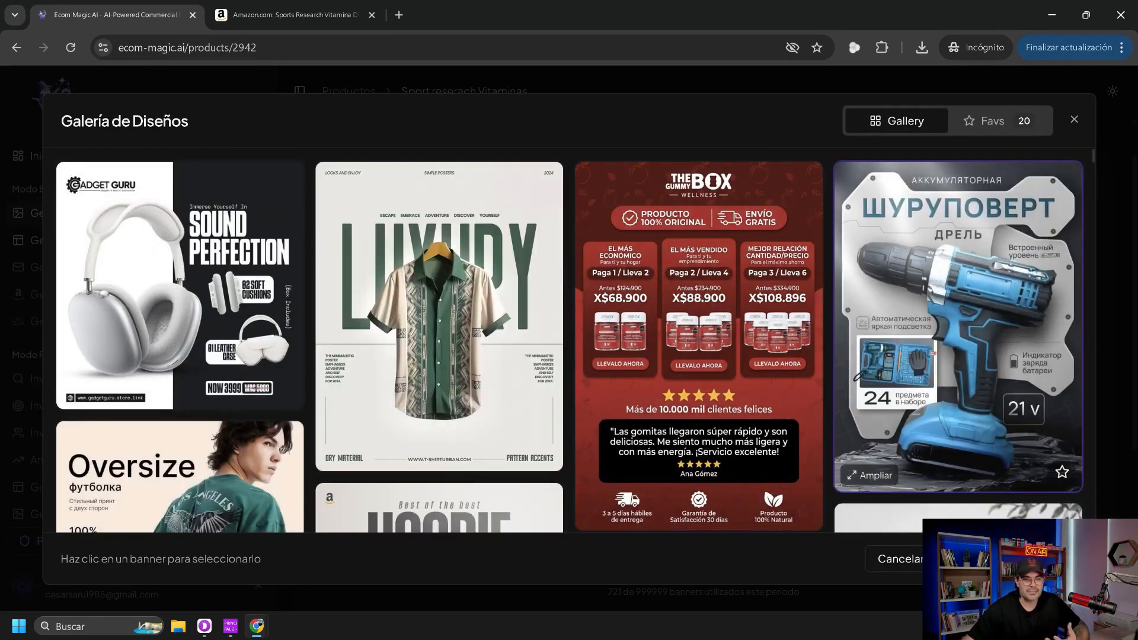
pyautogui.scroll(-5, 957, 208)
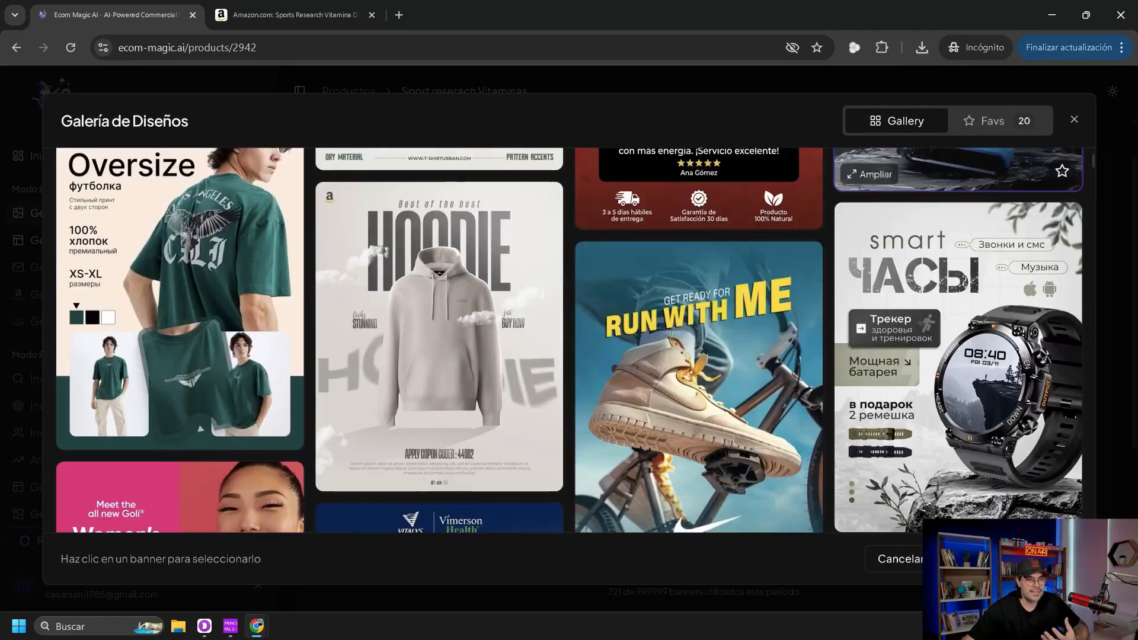
pyautogui.scroll(-5, 958, 207)
pyautogui.scroll(-6, 958, 160)
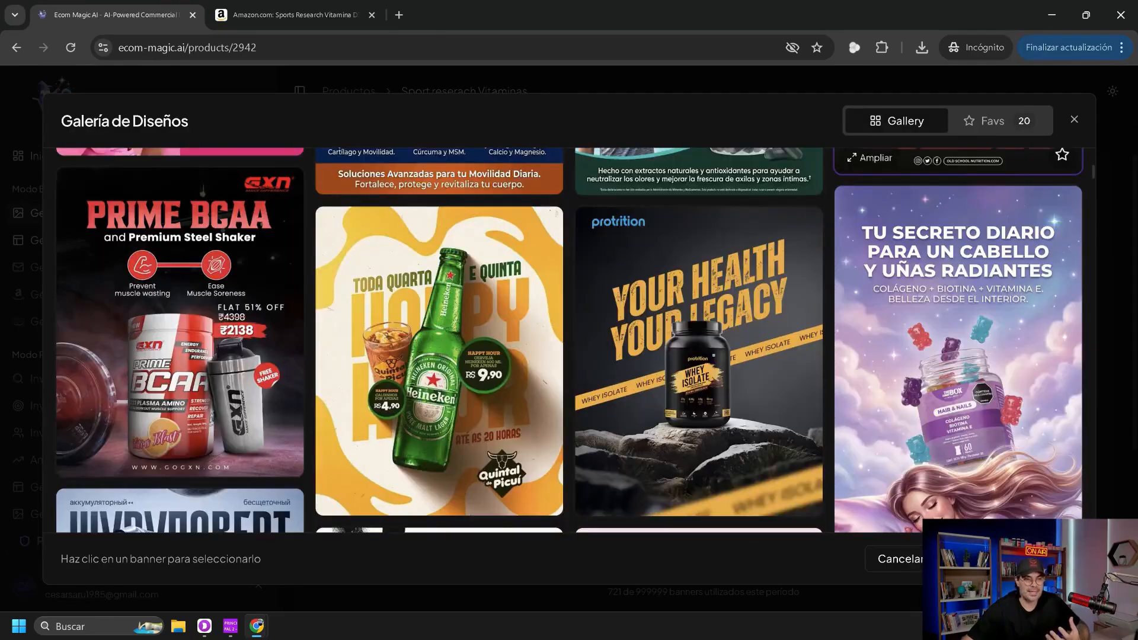
pyautogui.scroll(-4, 699, 356)
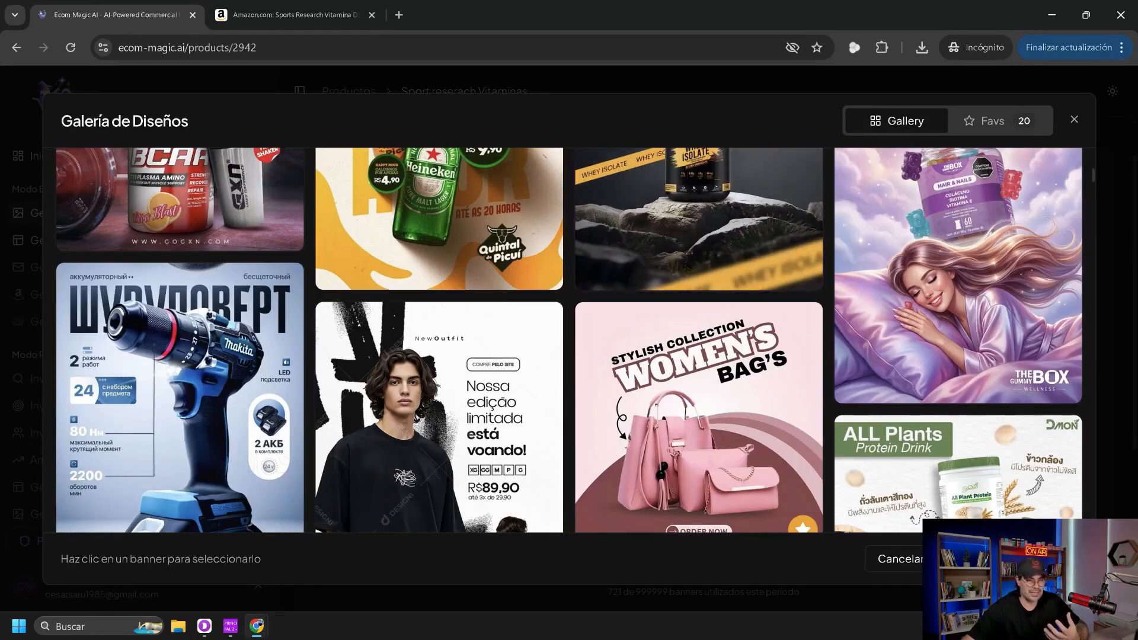
pyautogui.scroll(-10, 699, 356)
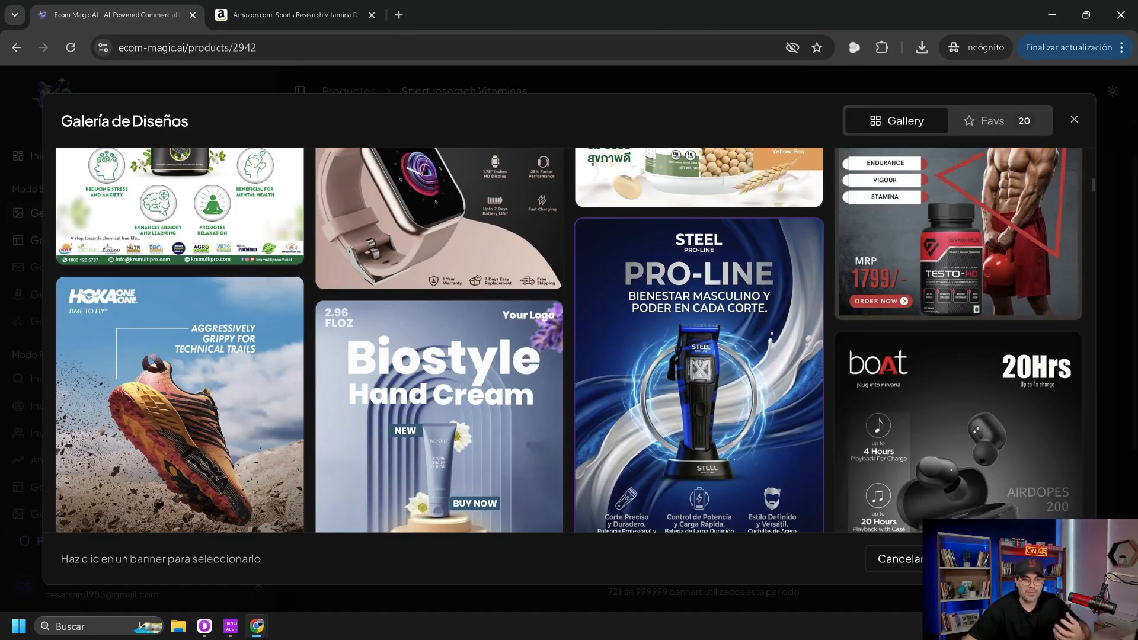
pyautogui.scroll(-3, 699, 355)
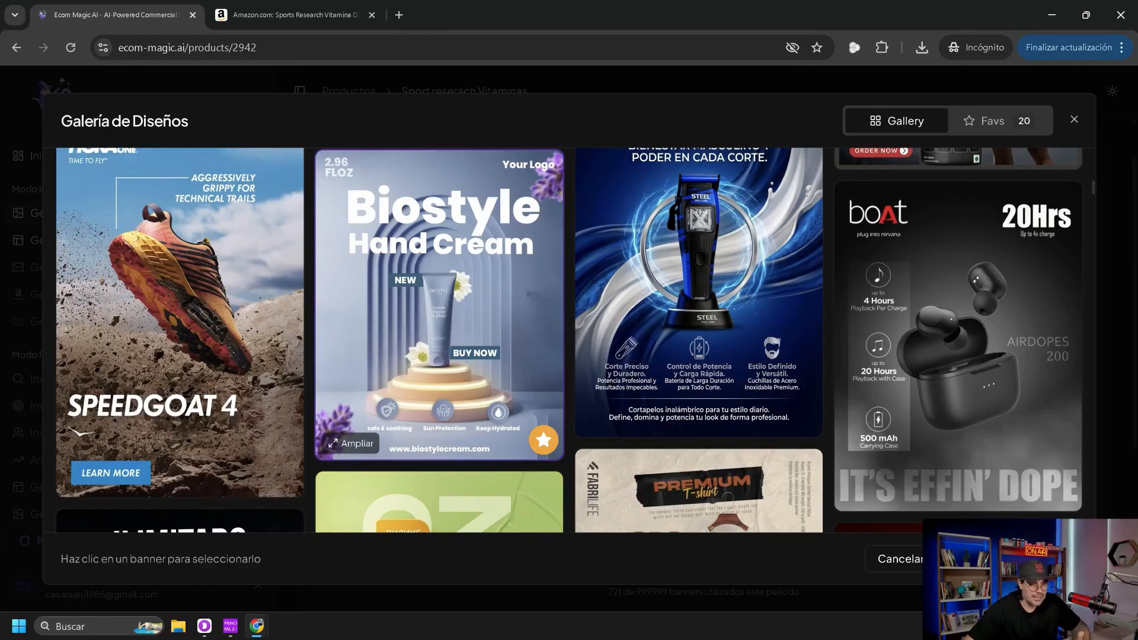
pyautogui.scroll(-6, 439, 308)
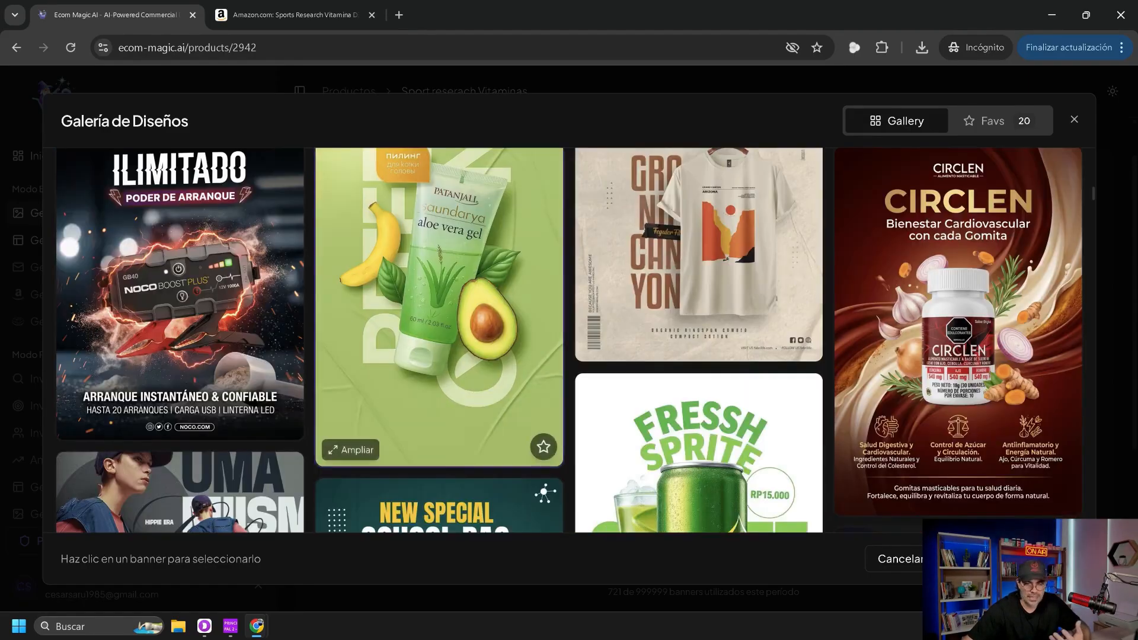
pyautogui.scroll(1, 439, 308)
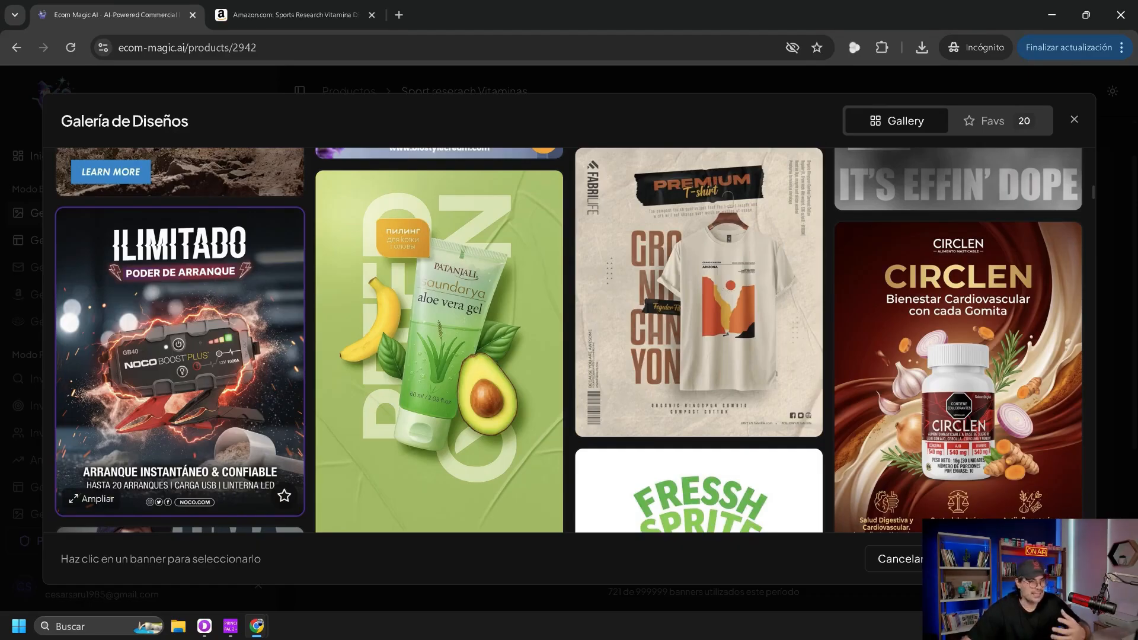
pyautogui.click(180, 361)
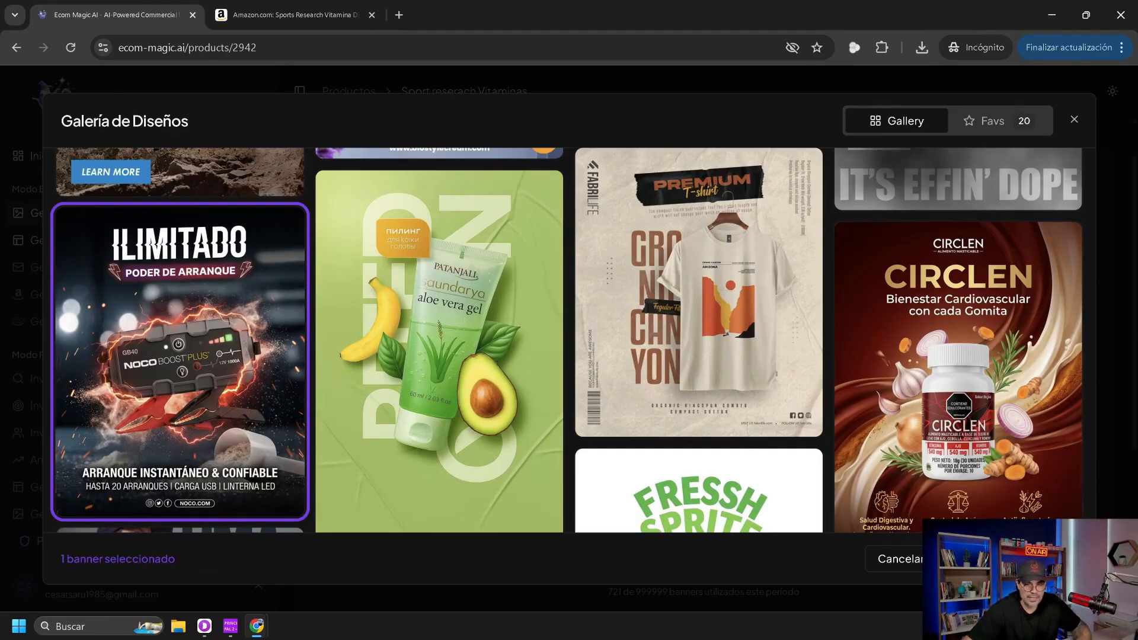
pyautogui.click(1009, 559)
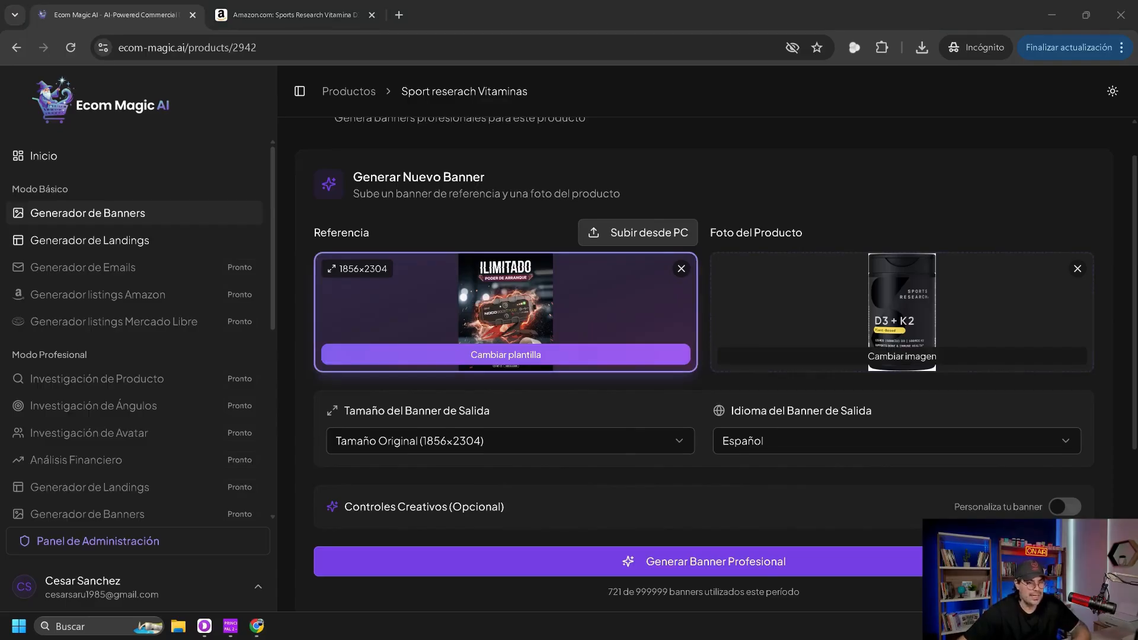
# - Set the banner's output size to Instagram Stories (1080×1920) and its output language to Español
pyautogui.scroll(-1, 704, 355)
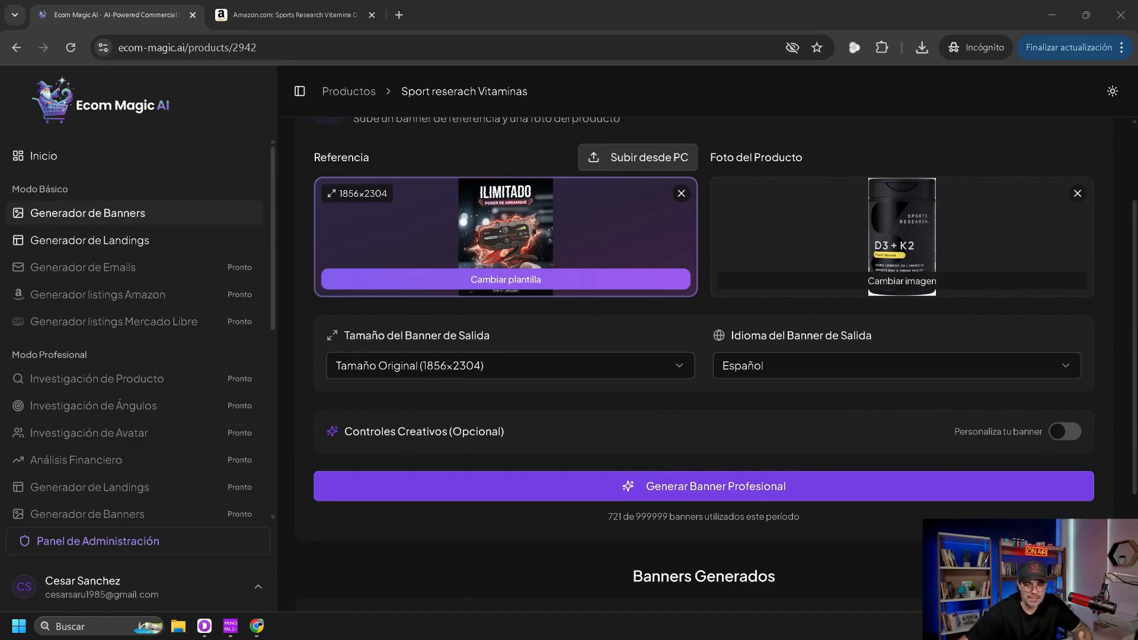
pyautogui.scroll(1, 704, 356)
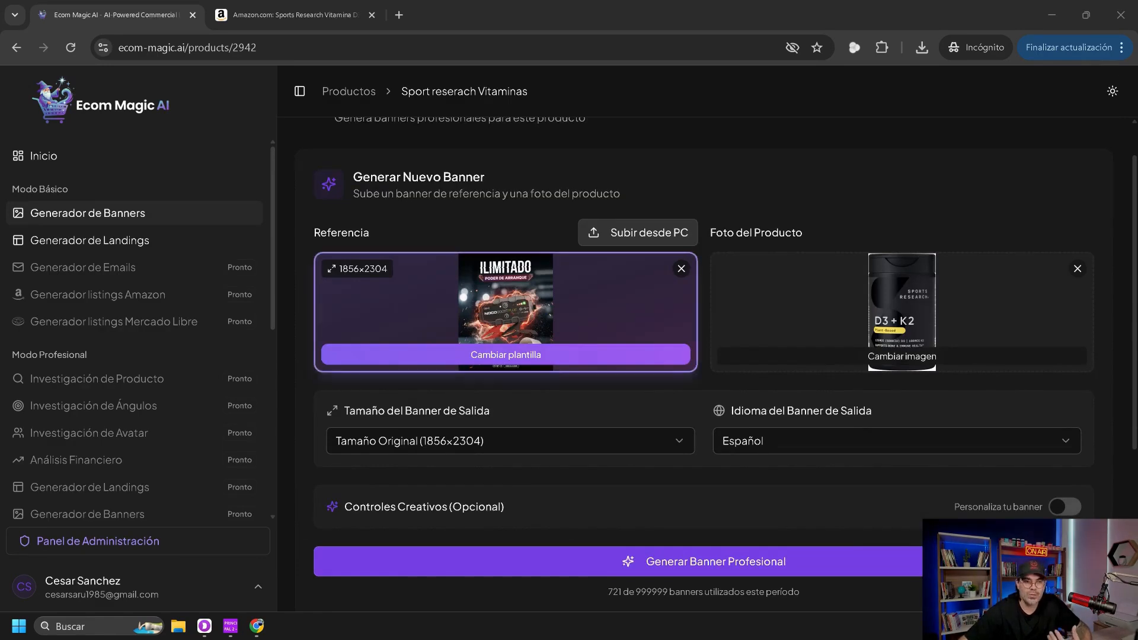
pyautogui.click(510, 441)
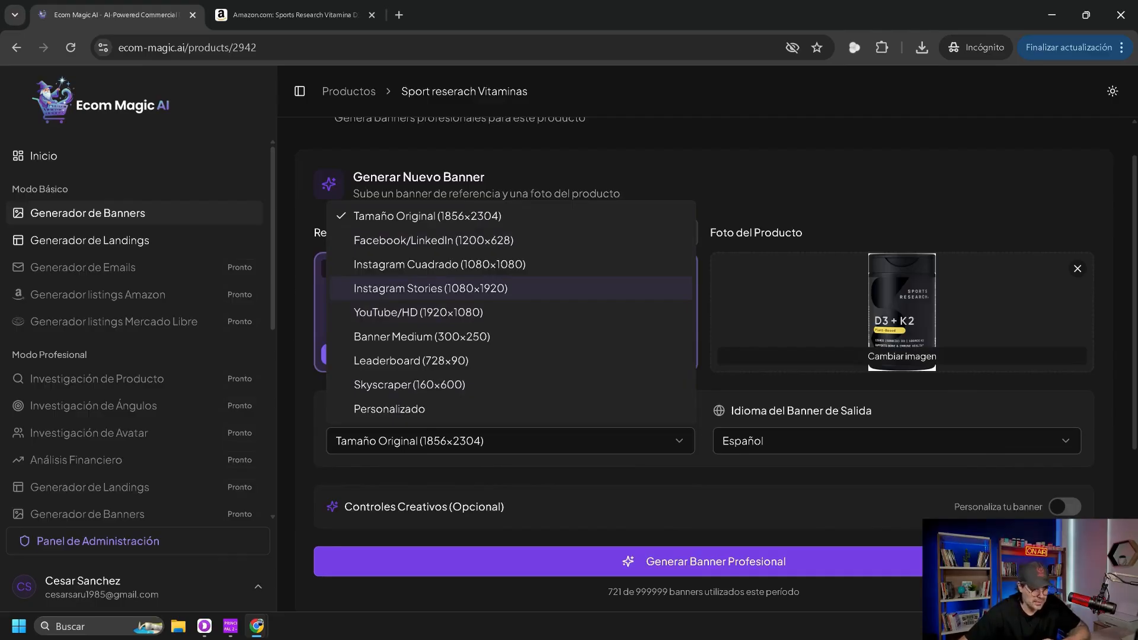
pyautogui.click(430, 288)
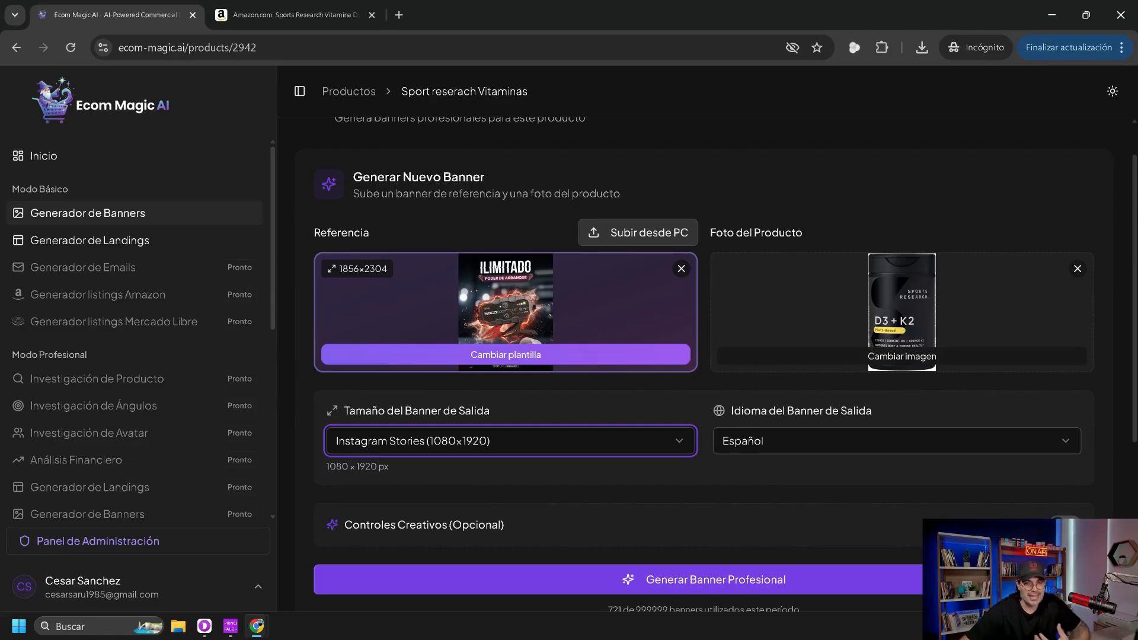
pyautogui.click(897, 441)
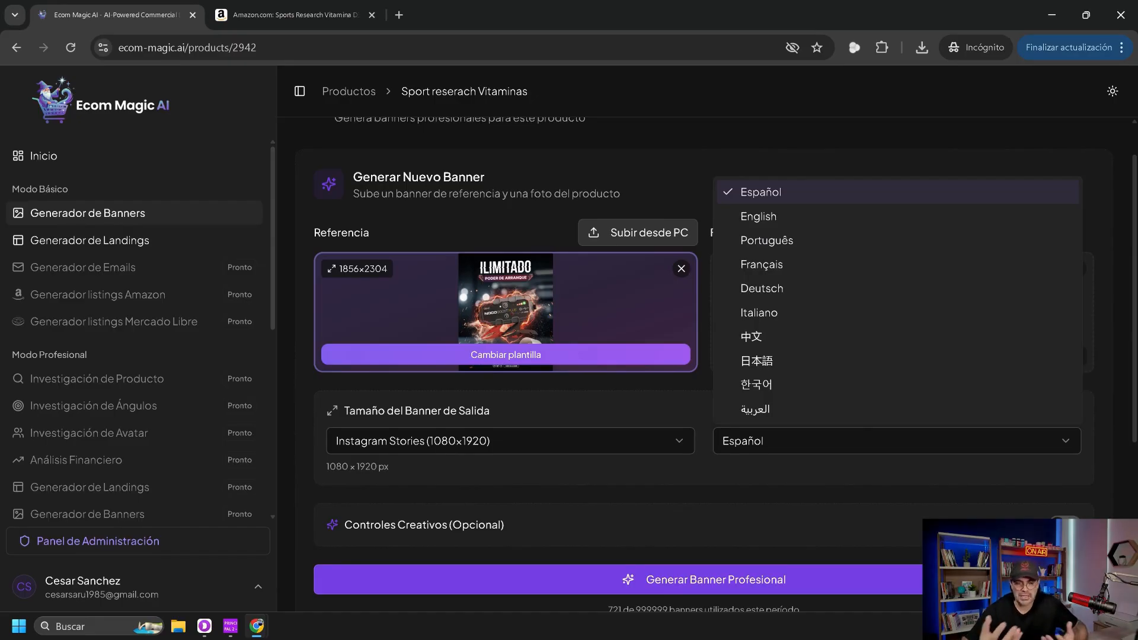
pyautogui.click(761, 192)
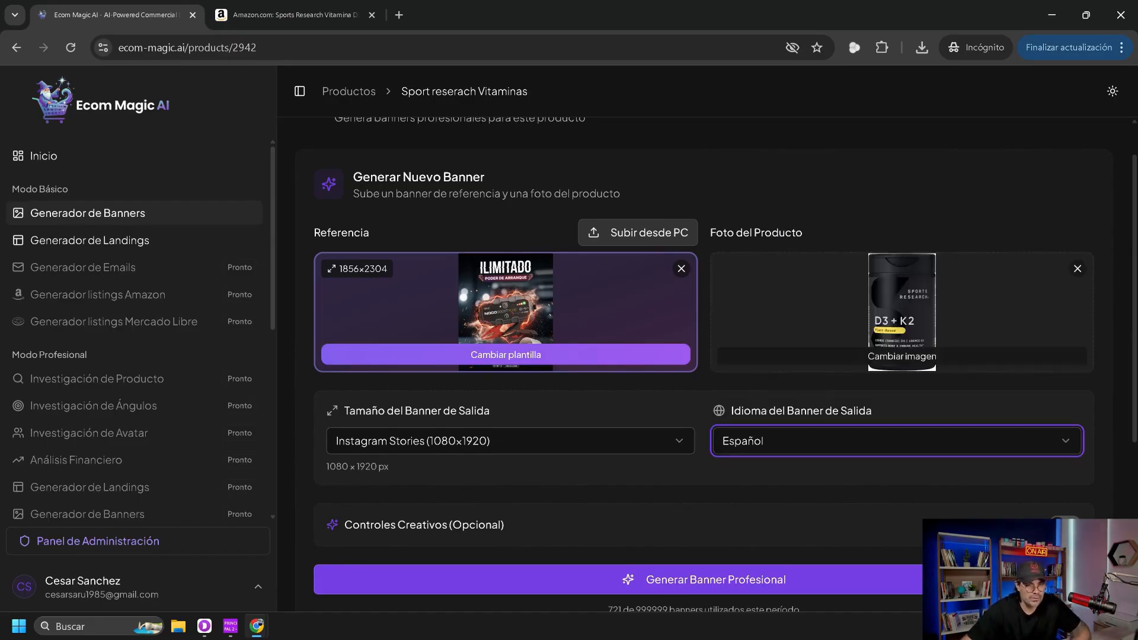
# - Check the optional creative controls for personalising the banner and leave them switched off
pyautogui.scroll(-2, 704, 355)
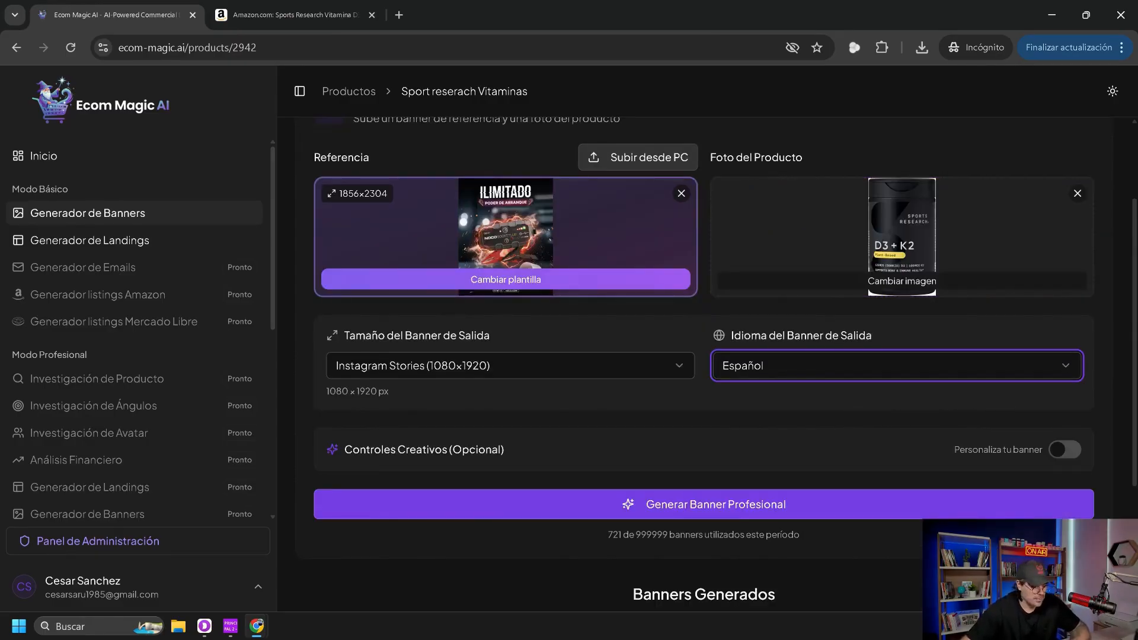
pyautogui.scroll(2, 704, 355)
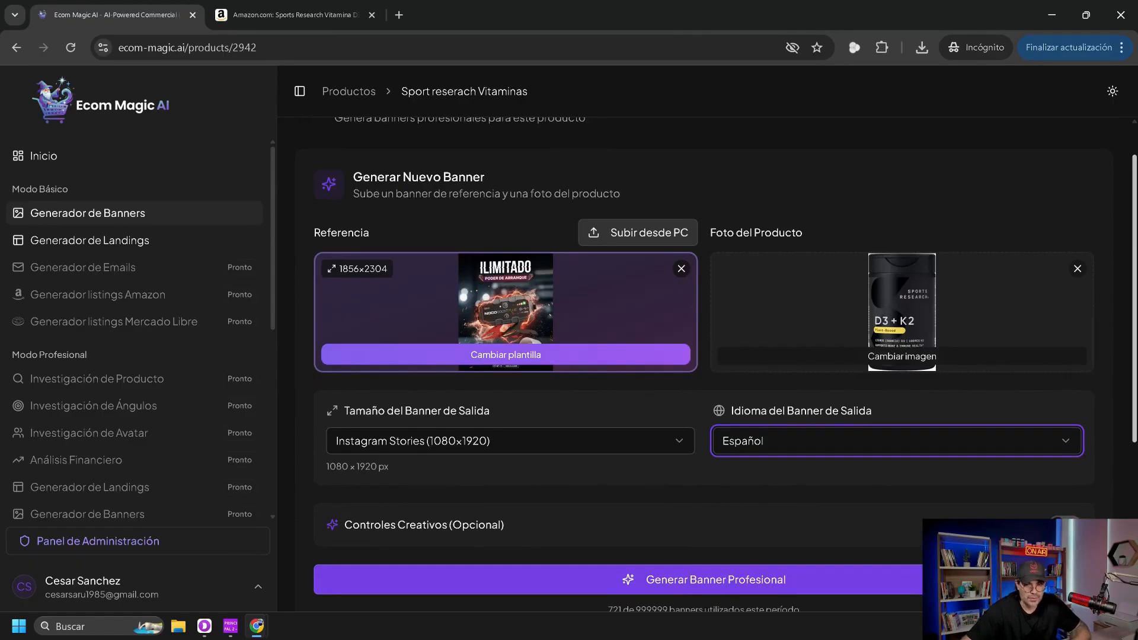
pyautogui.scroll(-1, 725, 383)
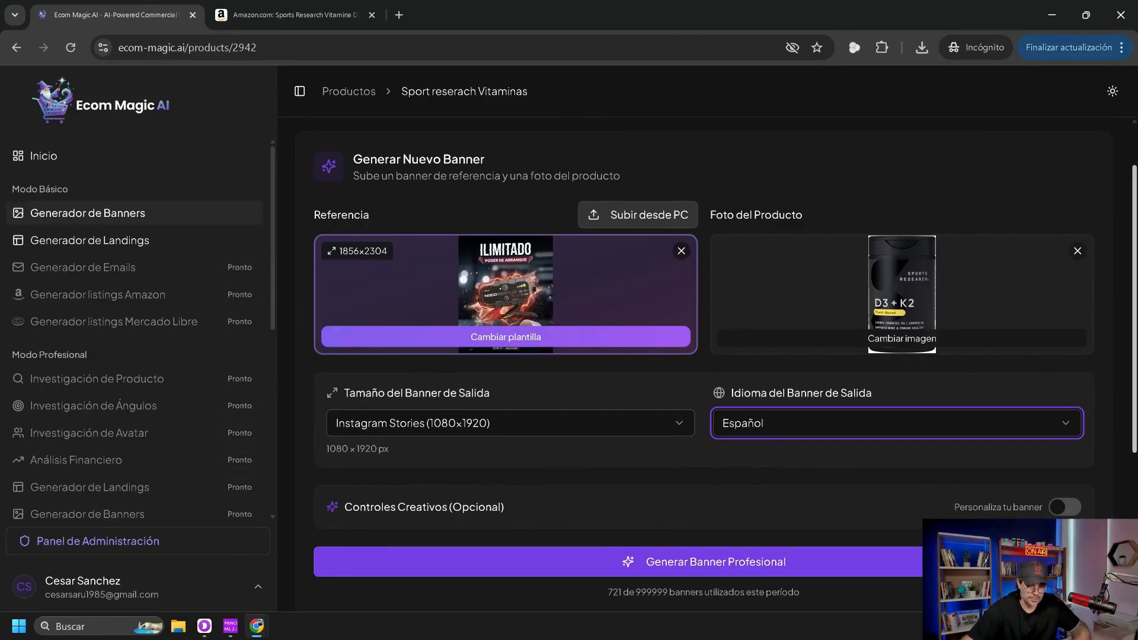
pyautogui.scroll(-1, 703, 356)
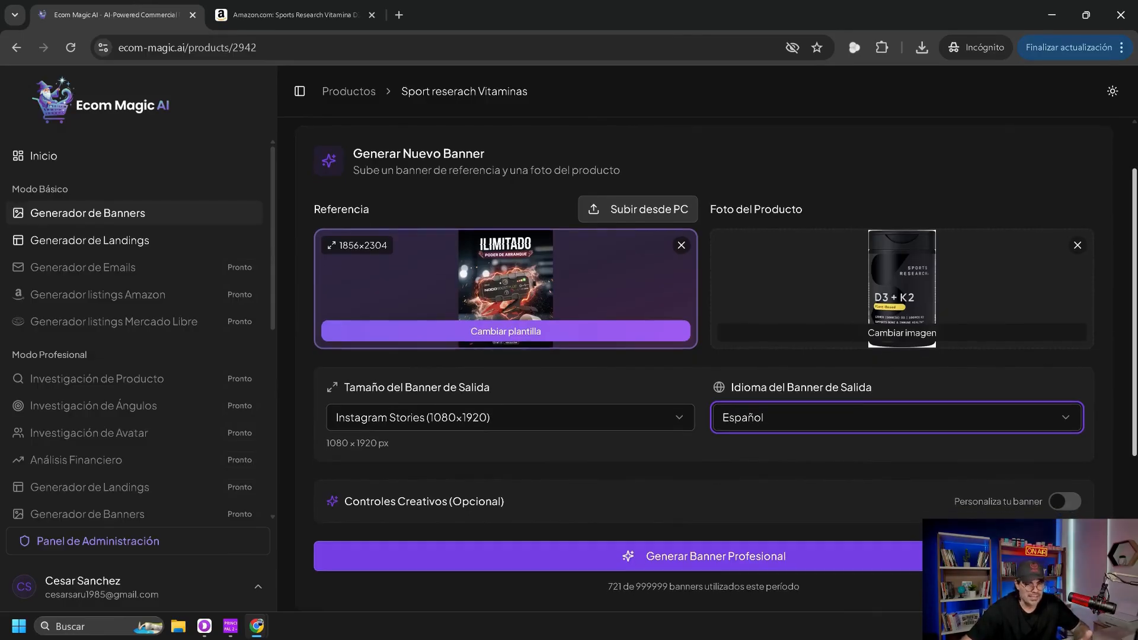
pyautogui.click(1065, 495)
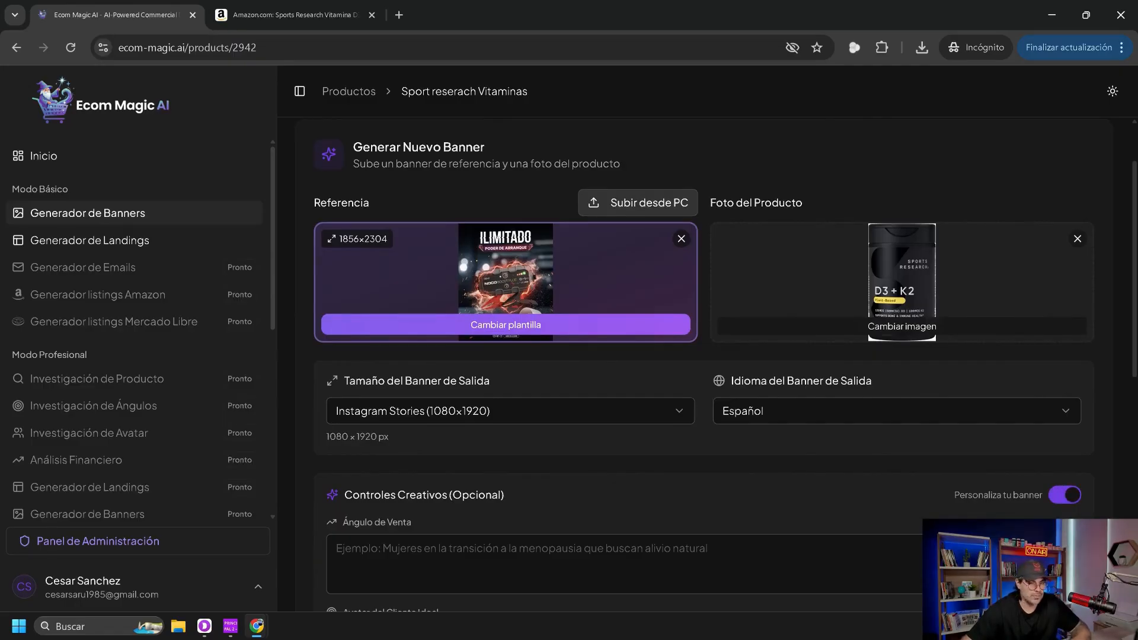
pyautogui.click(1065, 494)
pyautogui.scroll(1, 703, 356)
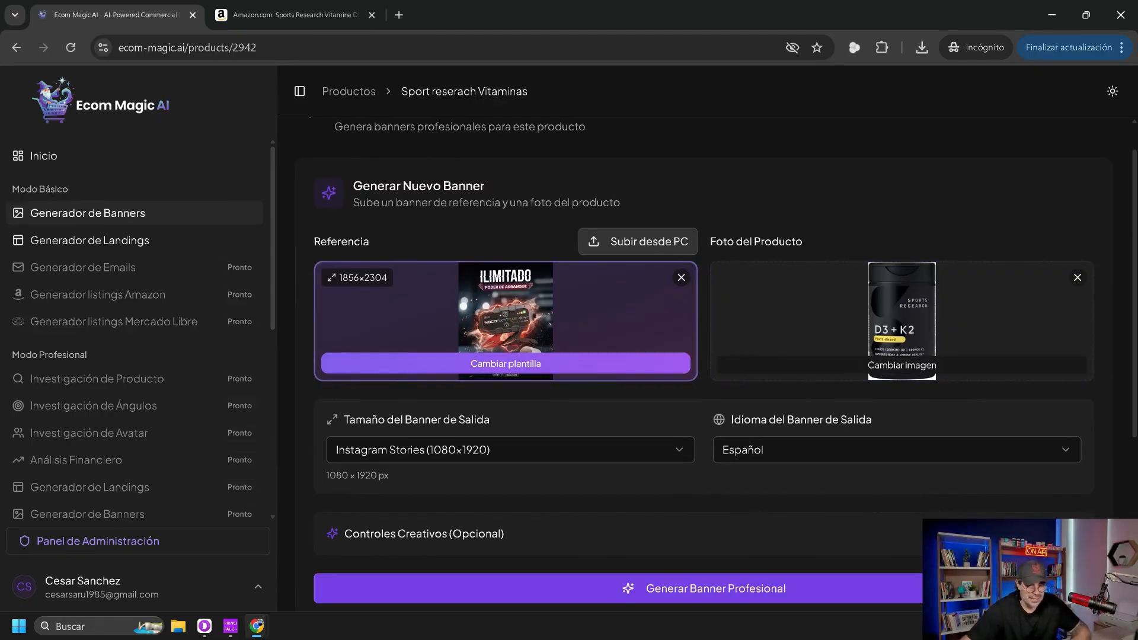
# - Generate the professional banner from the ILIMITADO reference and the D3 + K2 bottle photo
pyautogui.scroll(-1, 704, 355)
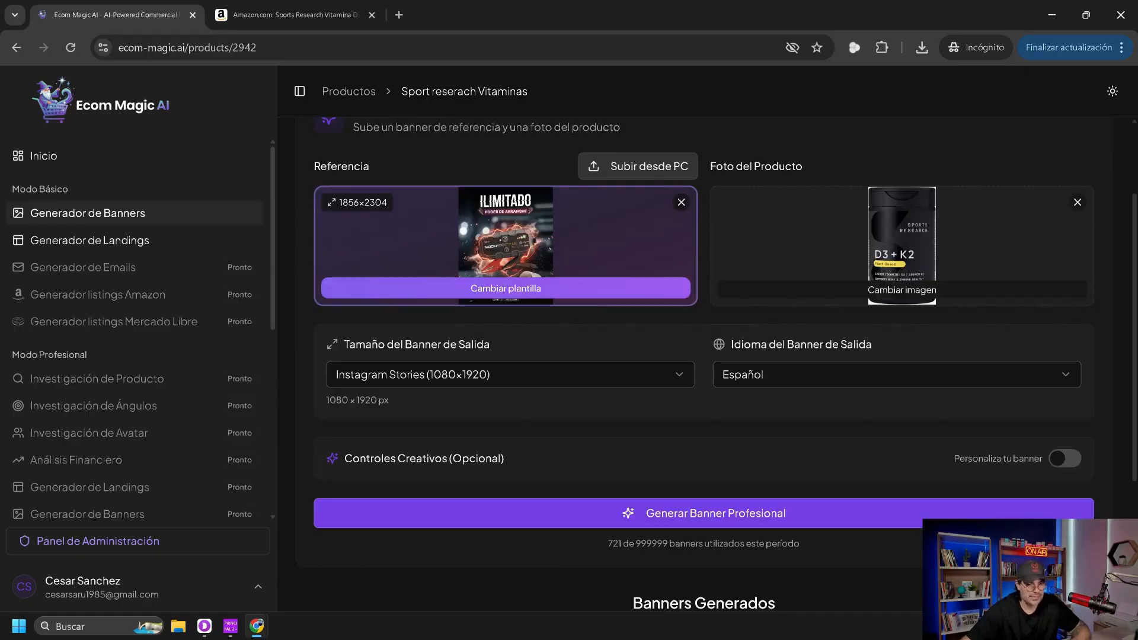
pyautogui.scroll(-1, 704, 355)
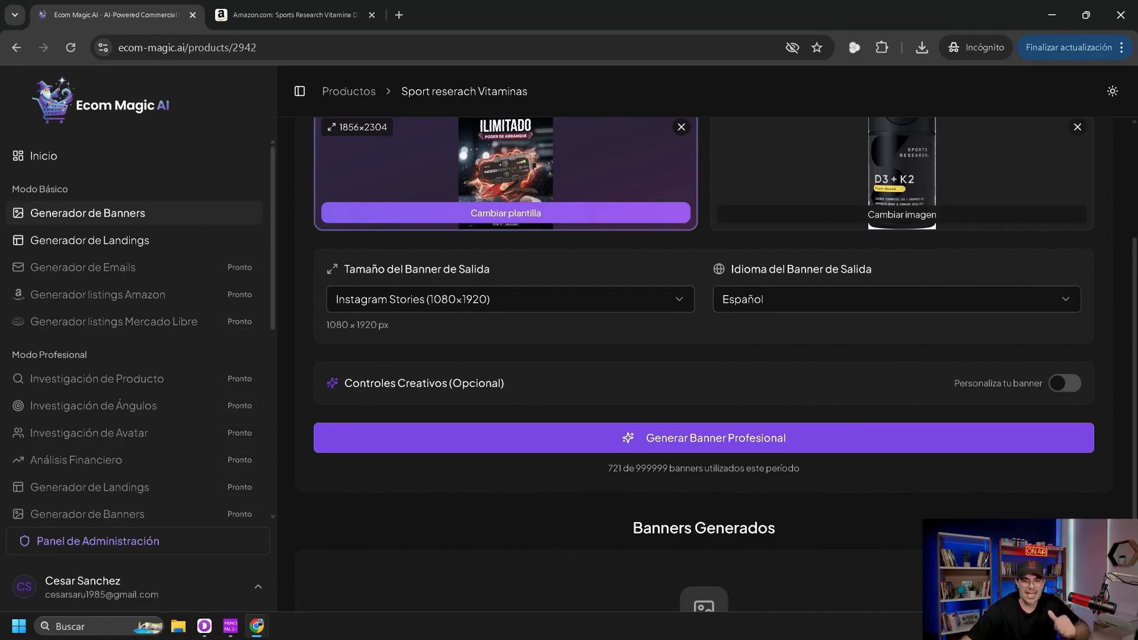
pyautogui.scroll(2, 704, 355)
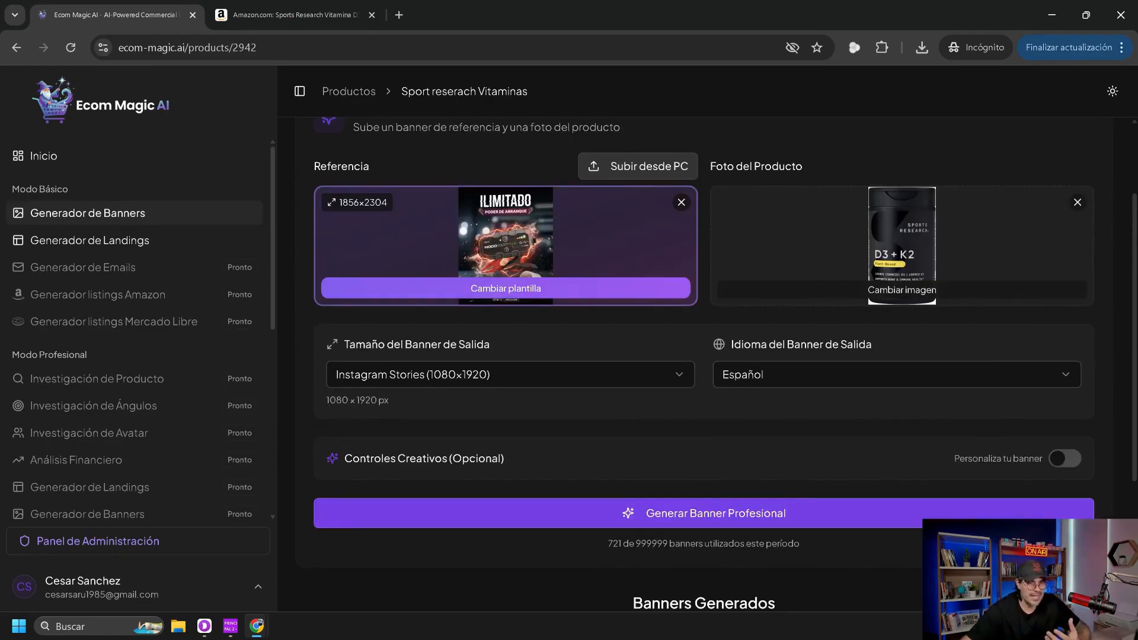
pyautogui.moveTo(1134, 293); pyautogui.dragTo(1135, 290)
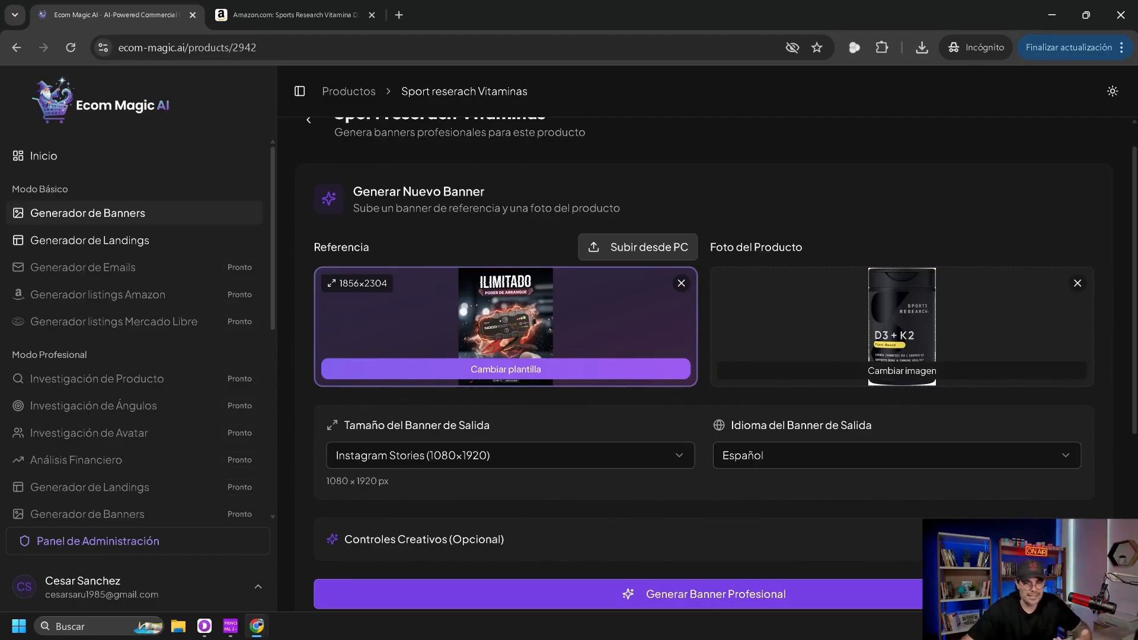
pyautogui.scroll(-3, 703, 355)
pyautogui.scroll(3, 704, 356)
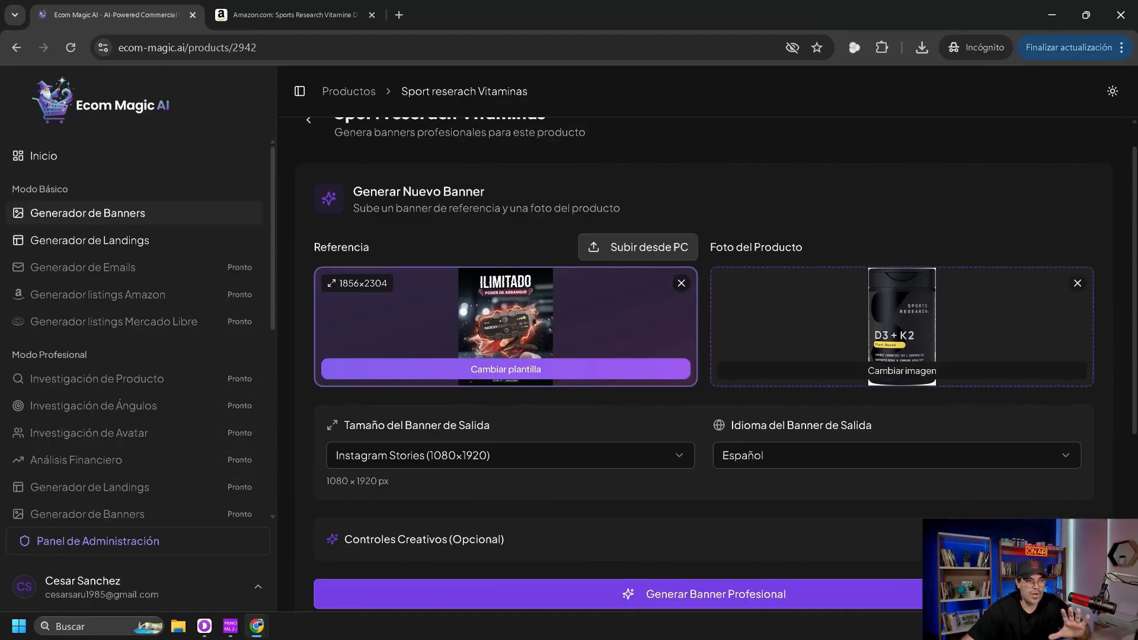
pyautogui.scroll(-2, 703, 355)
pyautogui.click(703, 518)
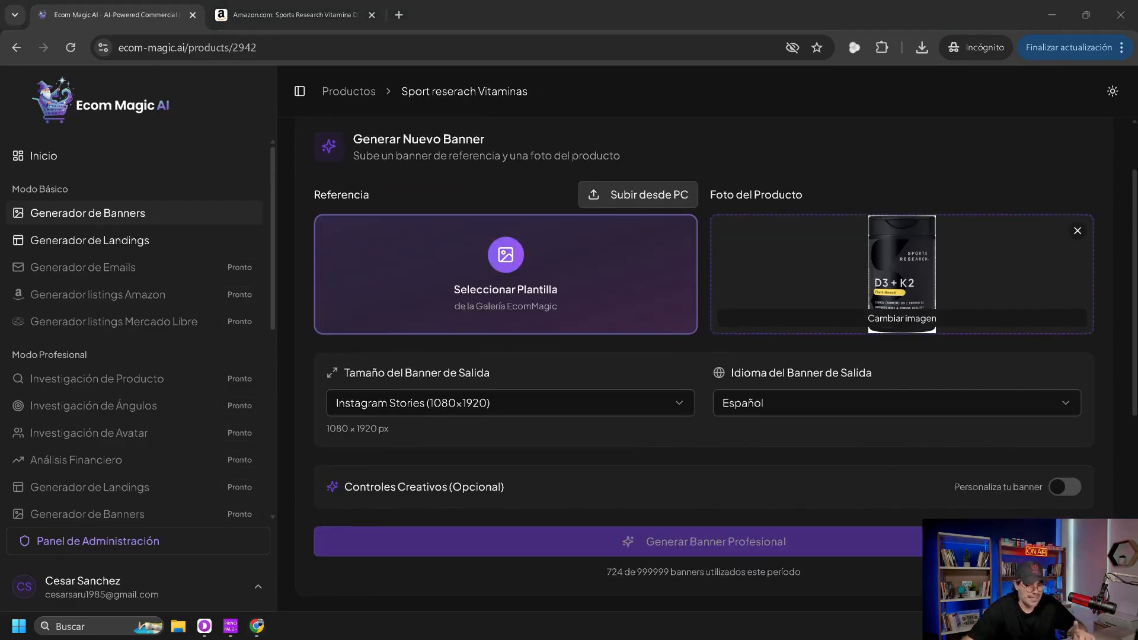
# - Open the generated D3 + K2 banner and download it in 2K
pyautogui.scroll(-5, 704, 365)
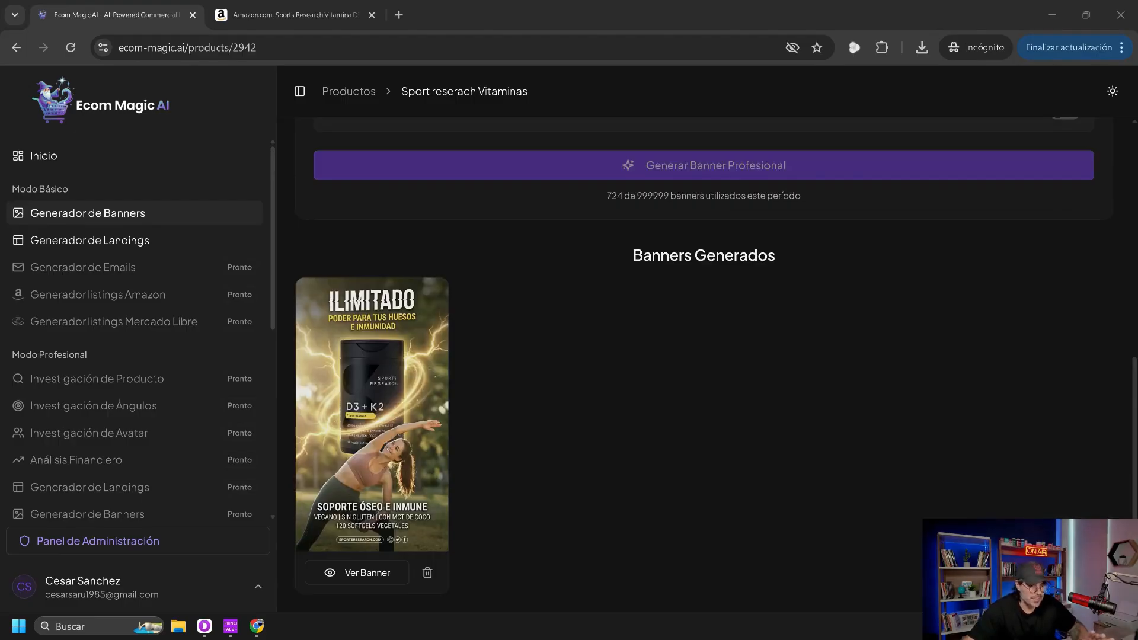
pyautogui.click(356, 573)
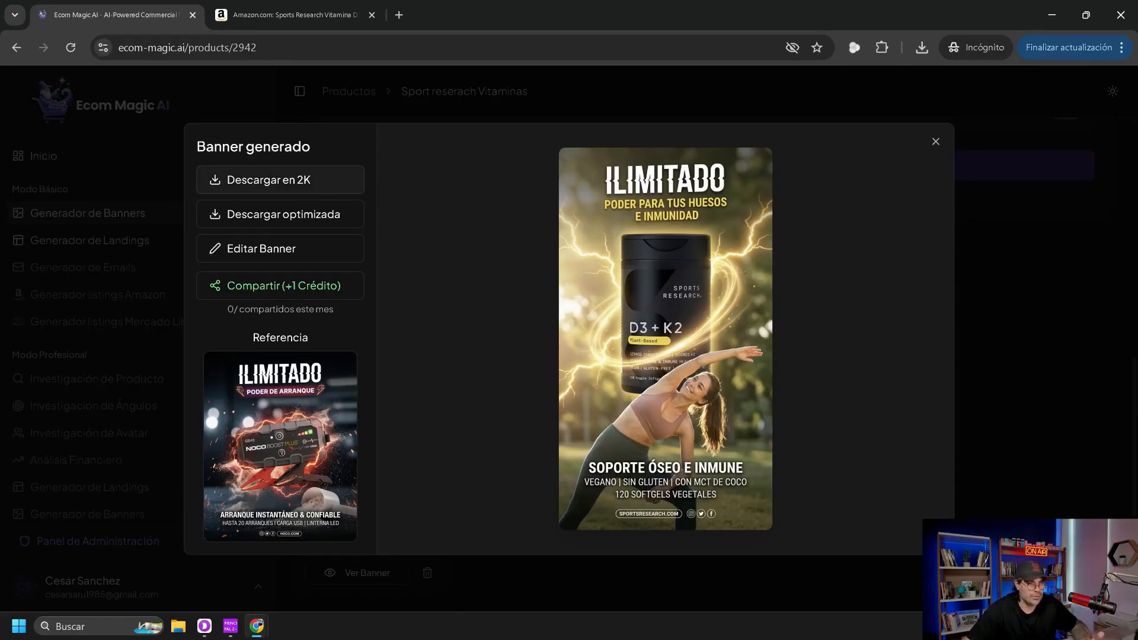
pyautogui.click(269, 179)
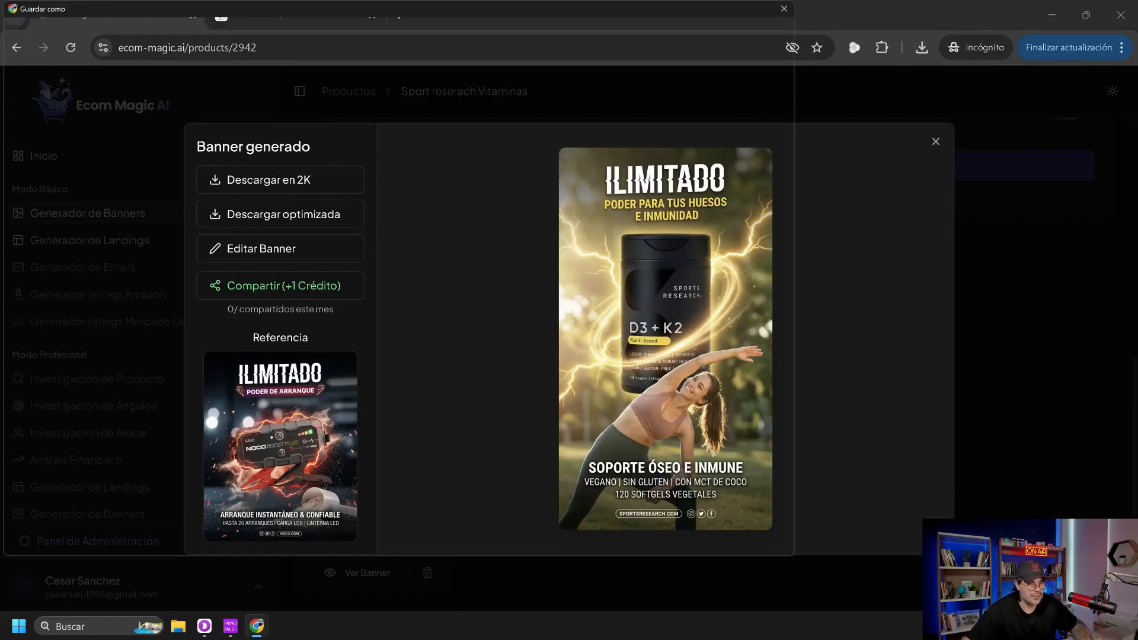
pyautogui.press('Return')
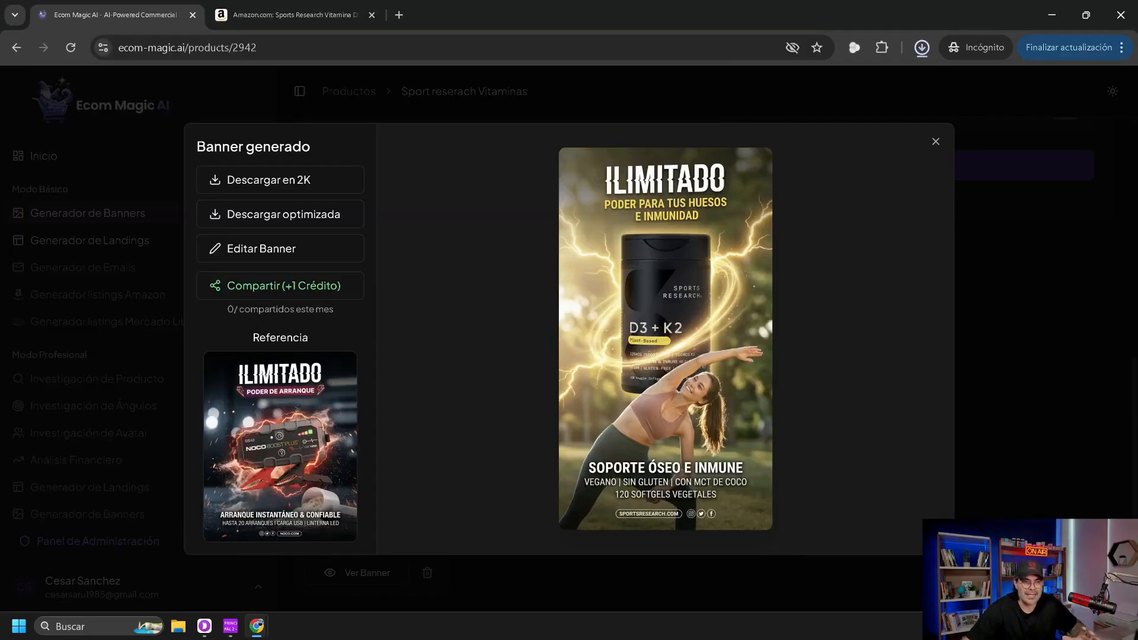
# - Open the downloaded banner-9210.png in the image viewer and maximize it to inspect the result
pyautogui.click(921, 48)
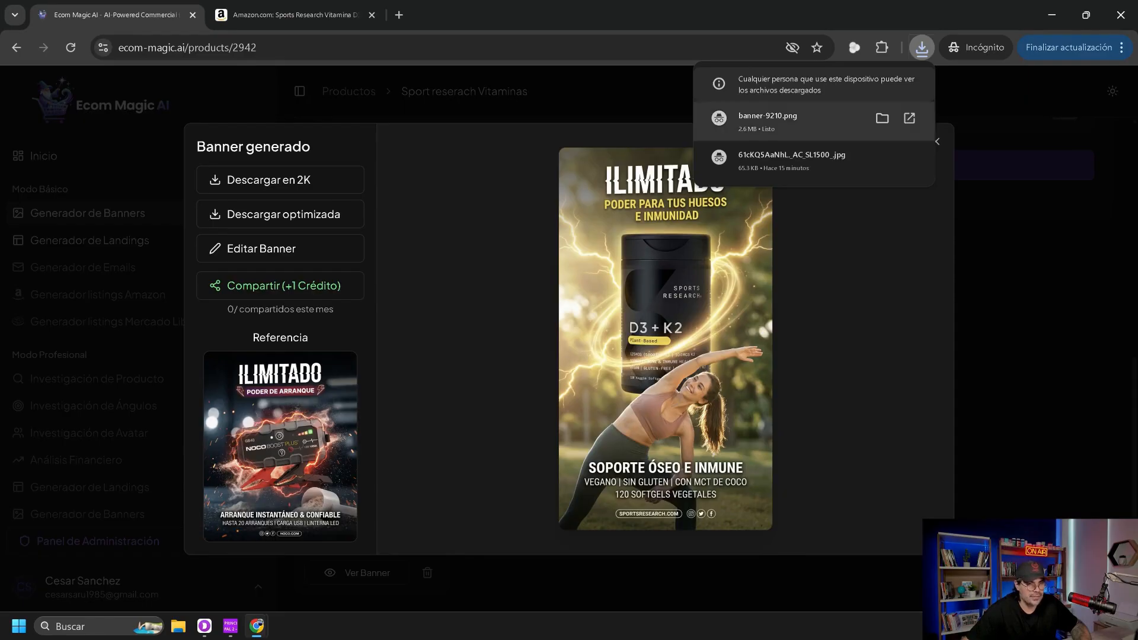
pyautogui.click(771, 122)
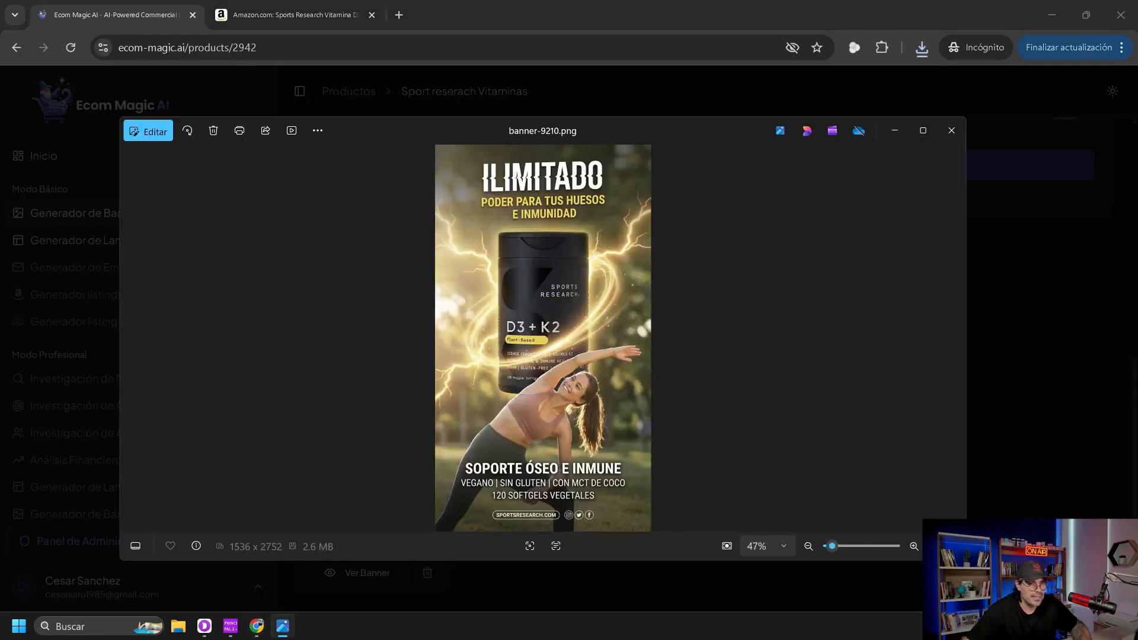
pyautogui.click(923, 130)
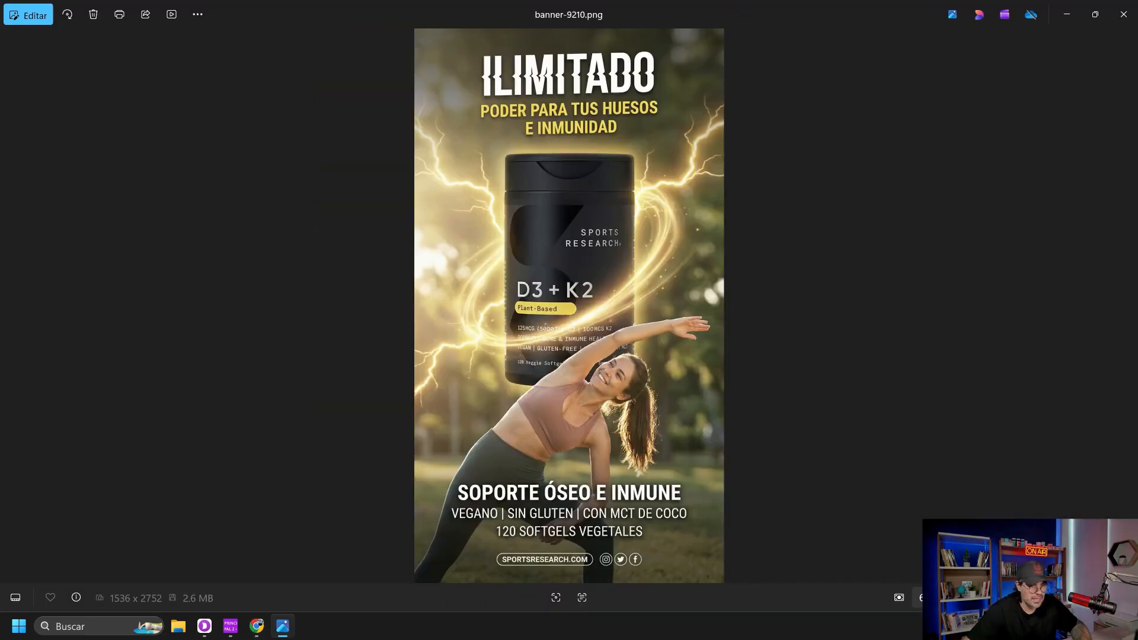
# - Examine the 2K banner's bottle label, headline and footer text at close range, and close the image viewer
pyautogui.scroll(4, 569, 305)
pyautogui.scroll(-1, 569, 305)
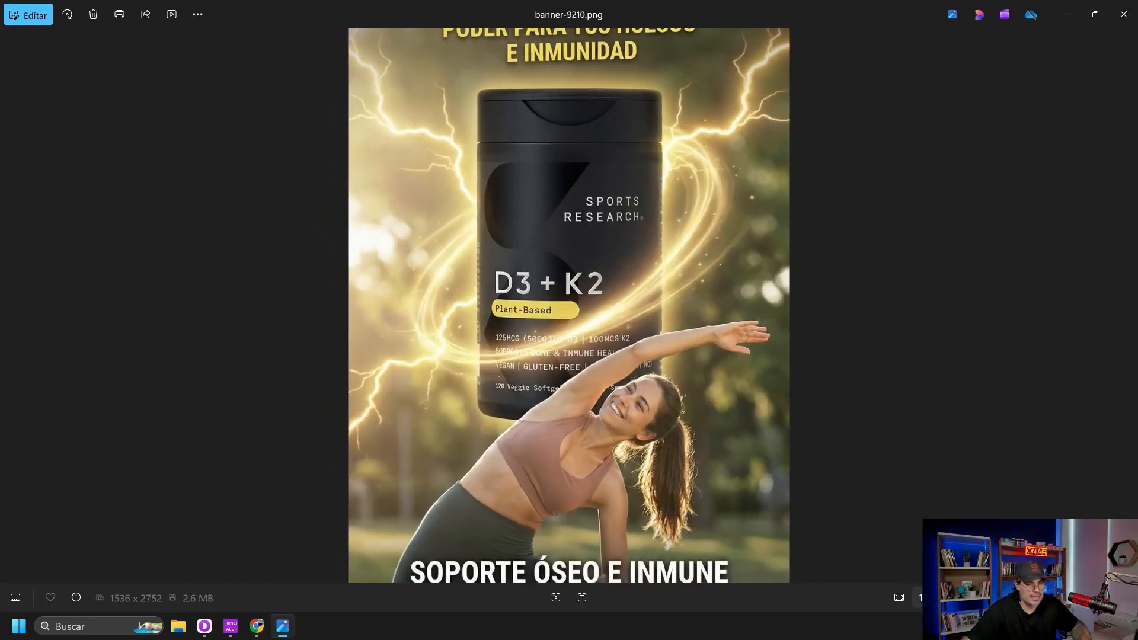
pyautogui.scroll(2, 569, 307)
pyautogui.moveTo(569, 307); pyautogui.dragTo(569, 139)
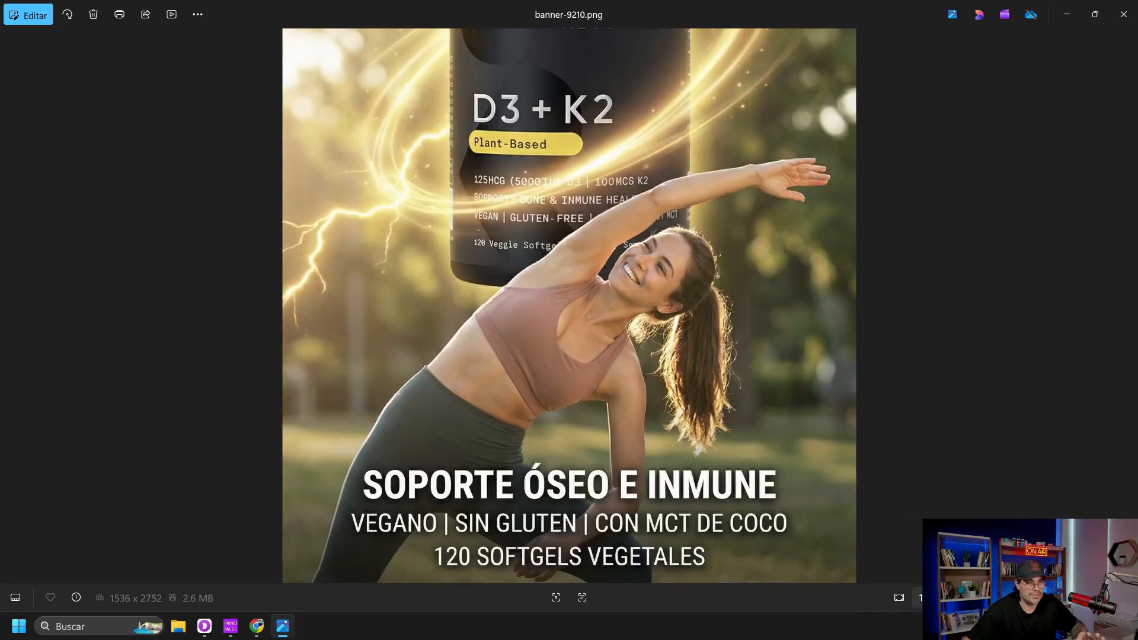
pyautogui.scroll(-1, 569, 306)
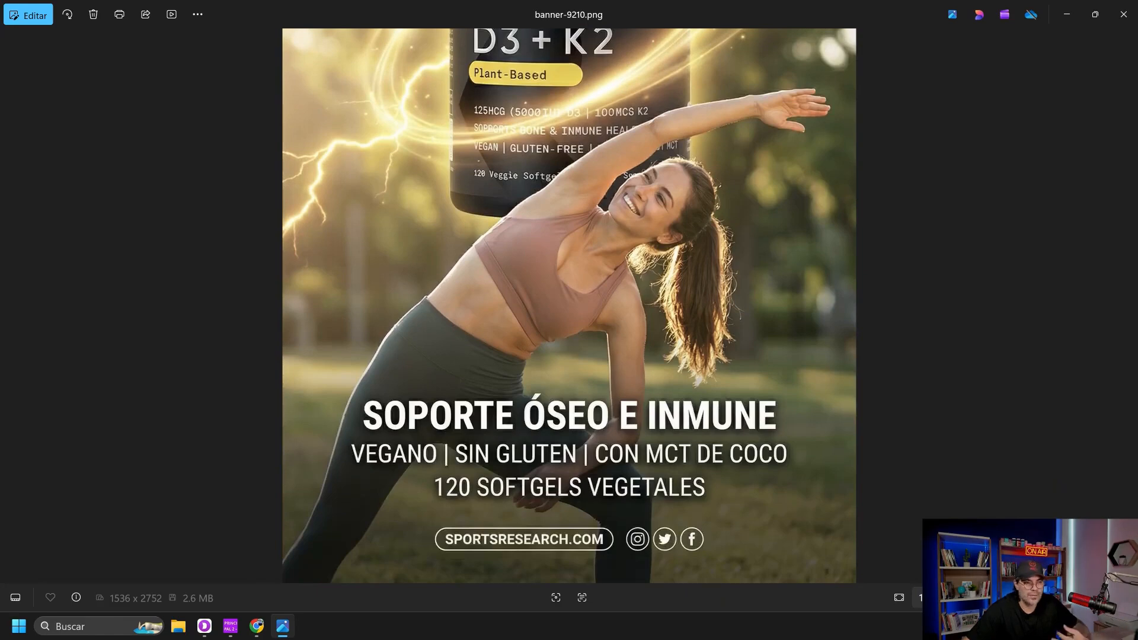
pyautogui.scroll(5, 569, 306)
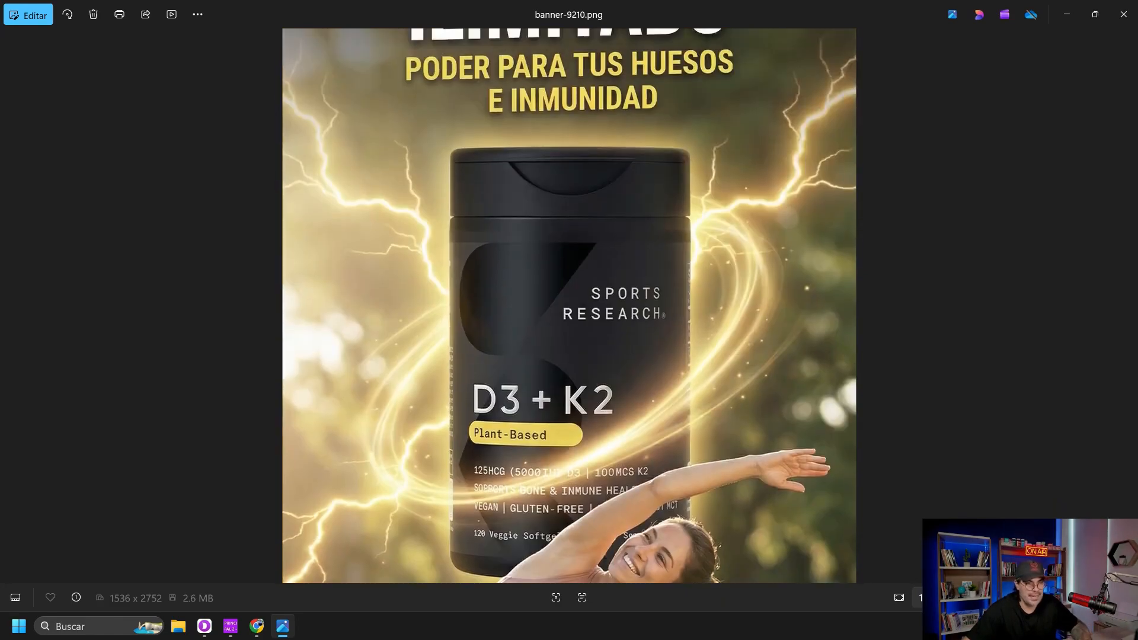
pyautogui.click(1123, 14)
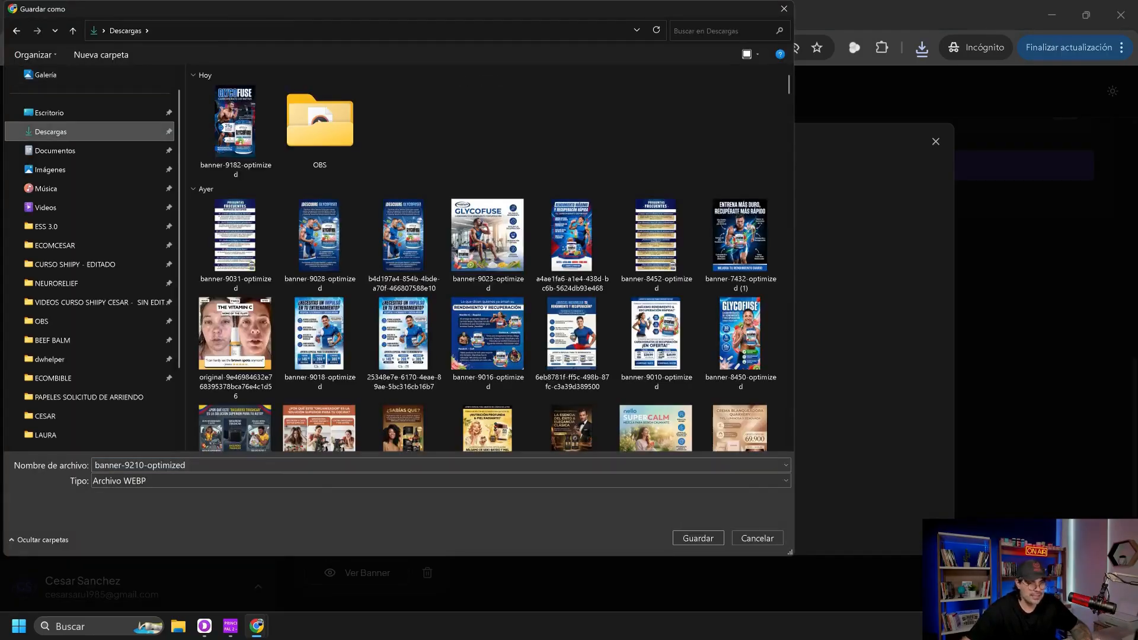
# - Save the optimized banner as banner-9210-optimized in WEBP format in Descargas, and open it to inspect its image quality up close
pyautogui.click(699, 538)
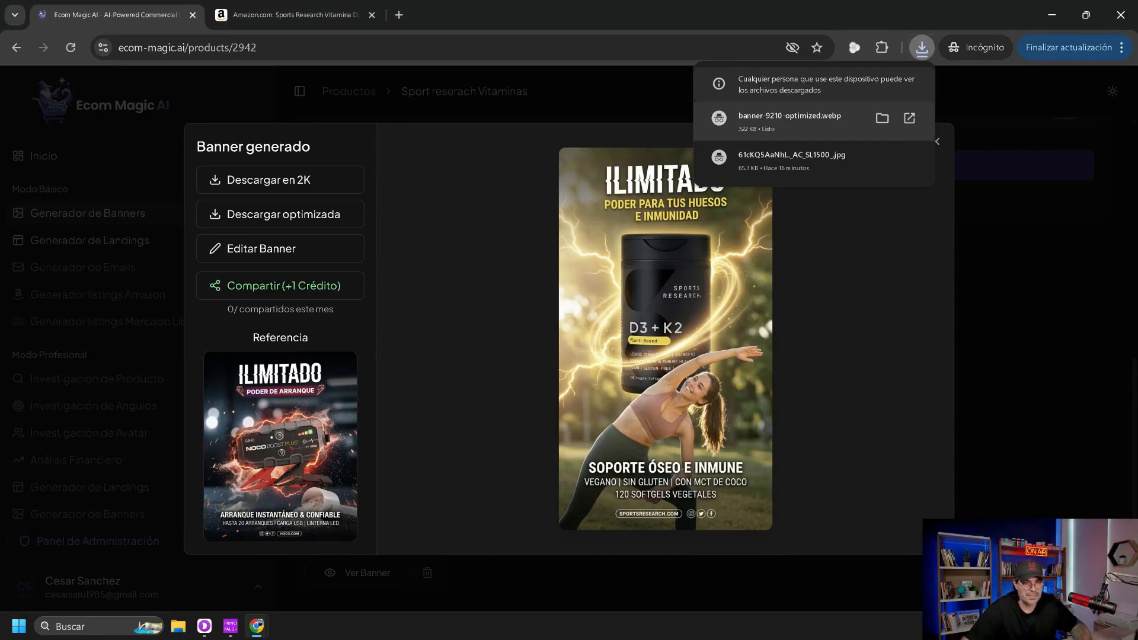
pyautogui.click(788, 122)
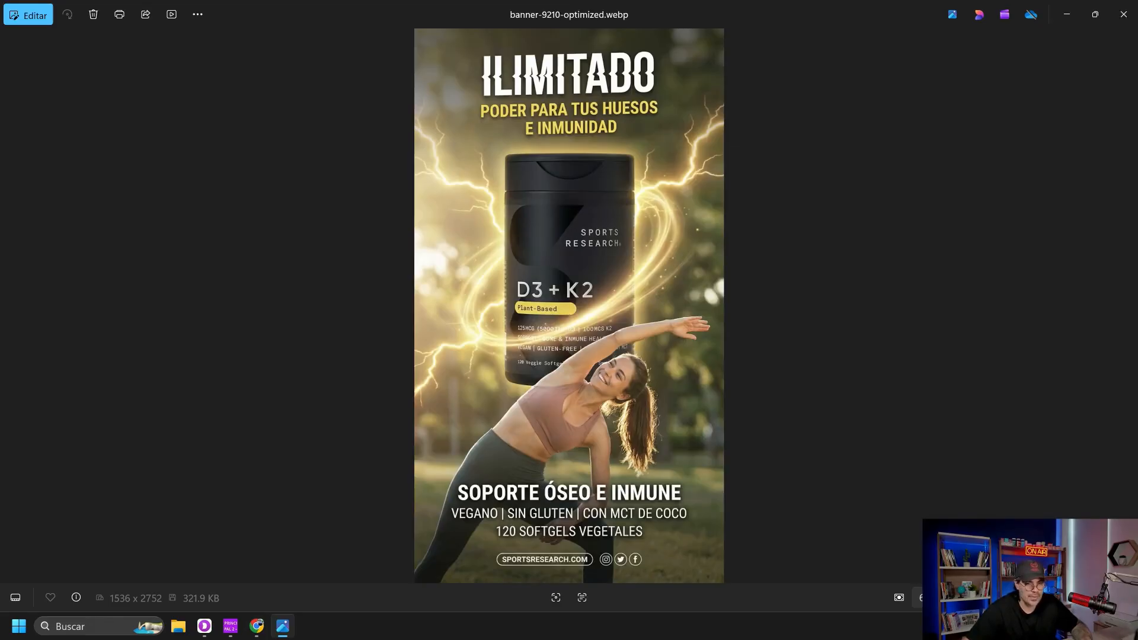
pyautogui.scroll(1, 569, 305)
pyautogui.scroll(3, 569, 285)
pyautogui.moveTo(569, 284); pyautogui.dragTo(569, 145)
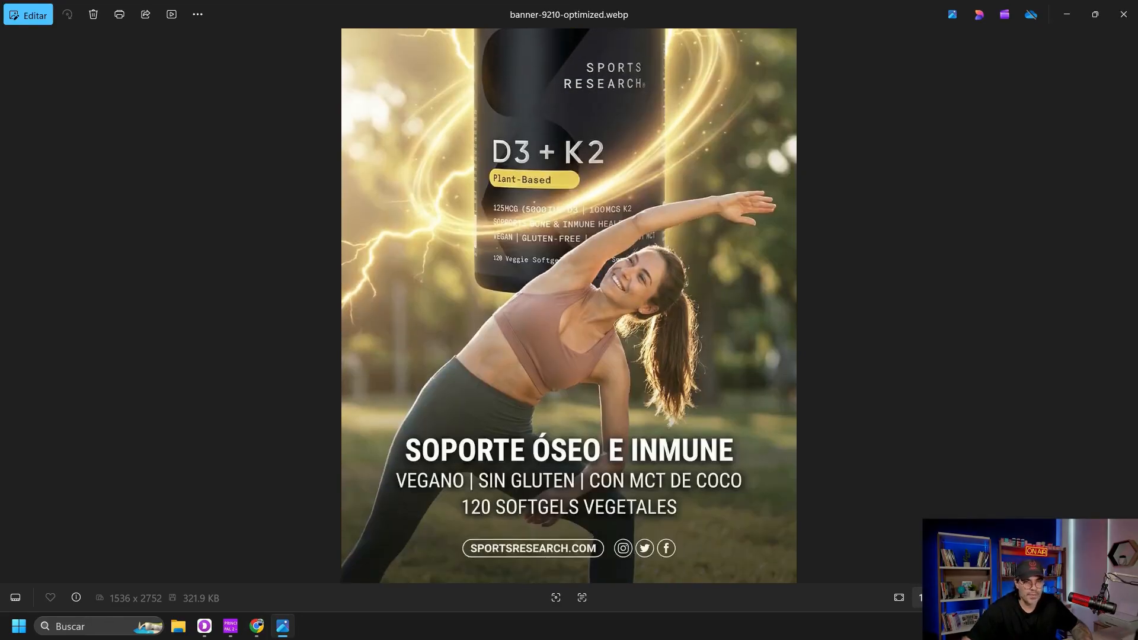
pyautogui.click(1123, 14)
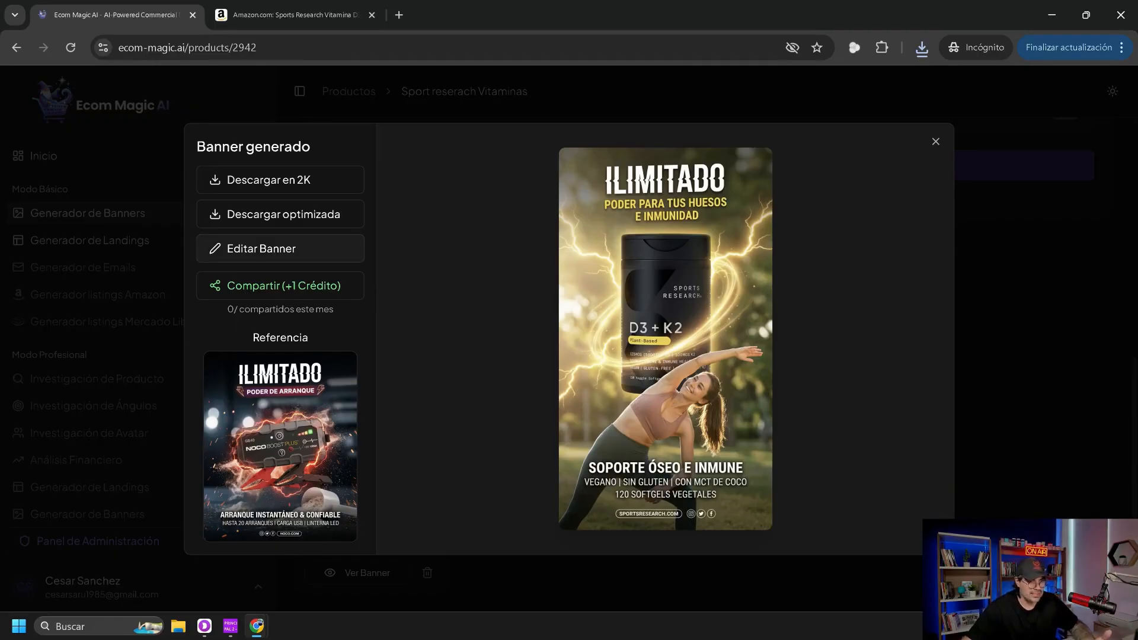
# - Edit the banner with the instruction "cambia el personaje por un hombre de 50 anos" and save the edited version
pyautogui.click(280, 248)
pyautogui.click(280, 231)
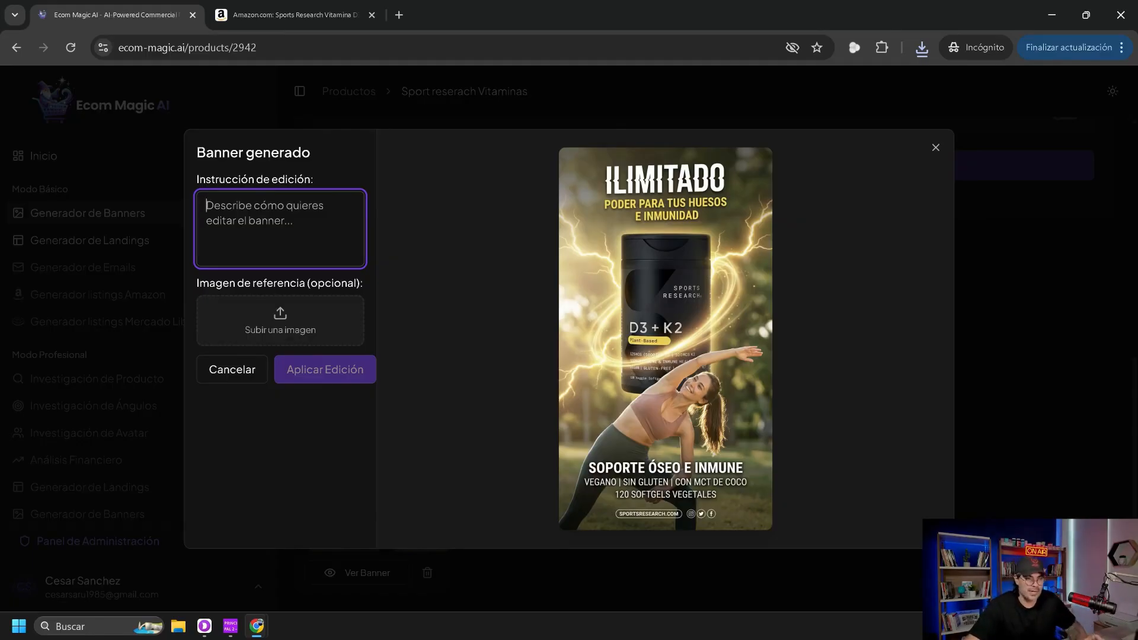
pyautogui.write('cambia el personaje por un hombre de 50 anos')
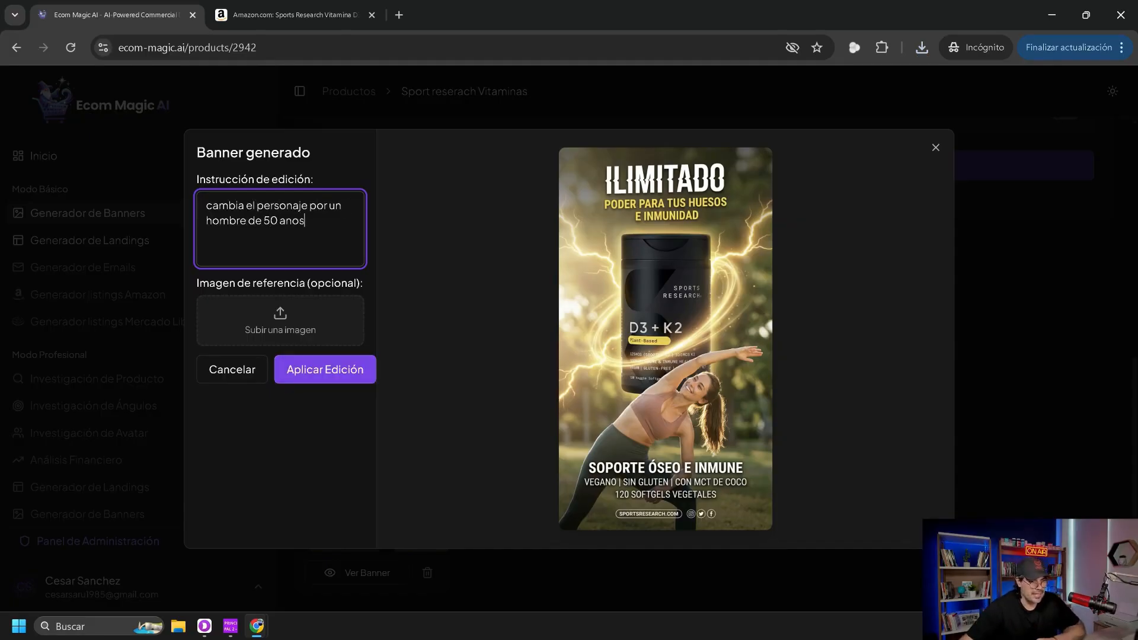
pyautogui.click(325, 369)
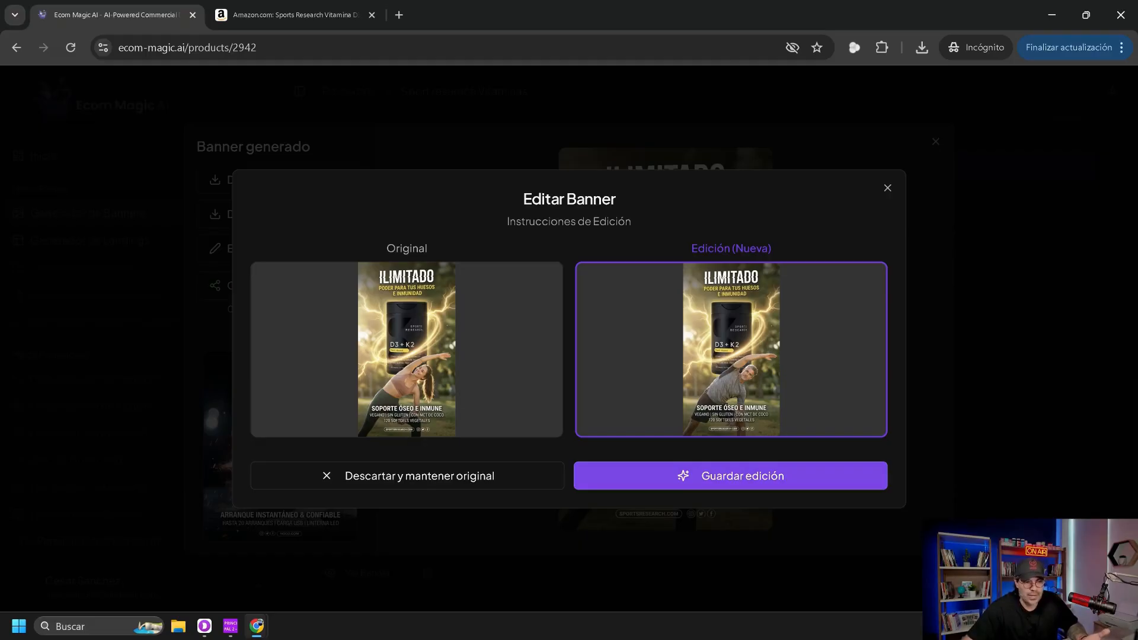
pyautogui.click(731, 476)
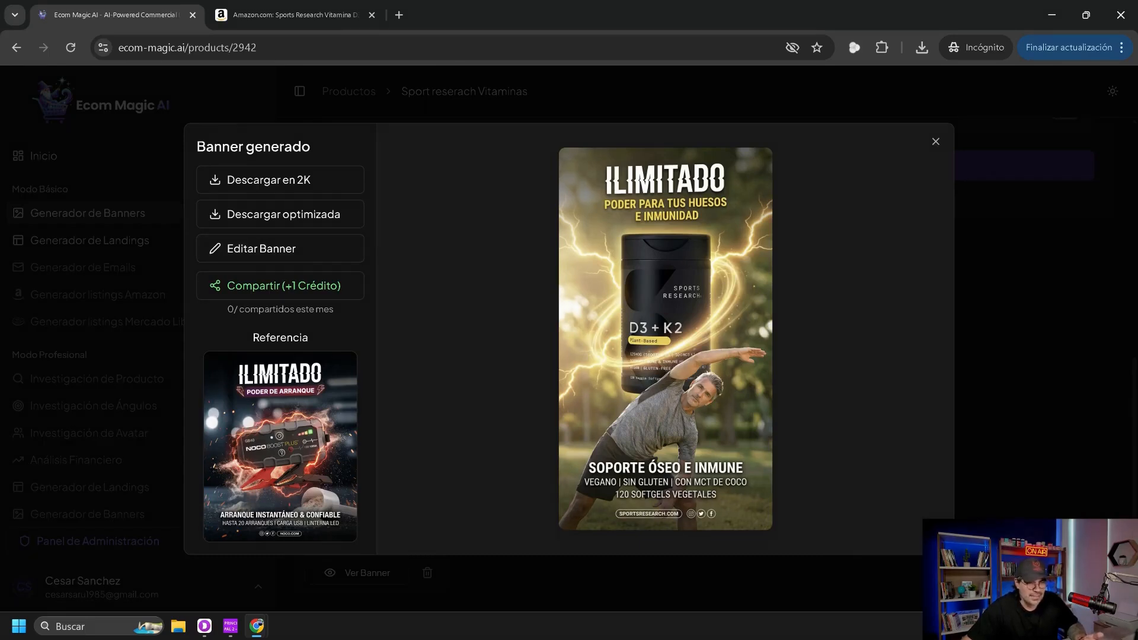
pyautogui.click(935, 141)
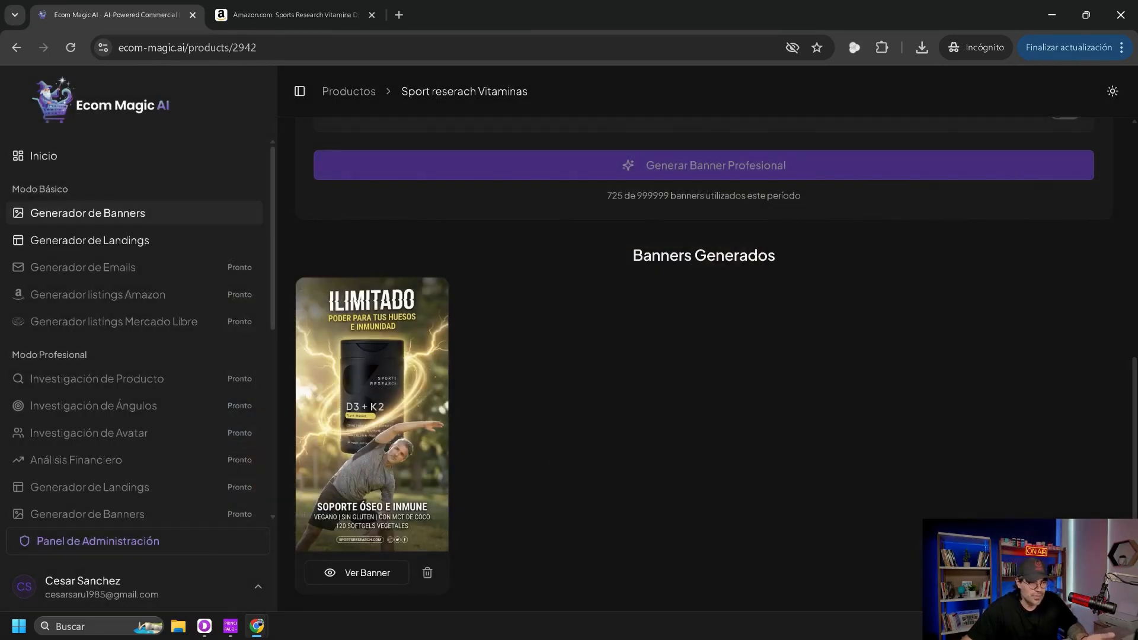
pyautogui.scroll(6, 703, 364)
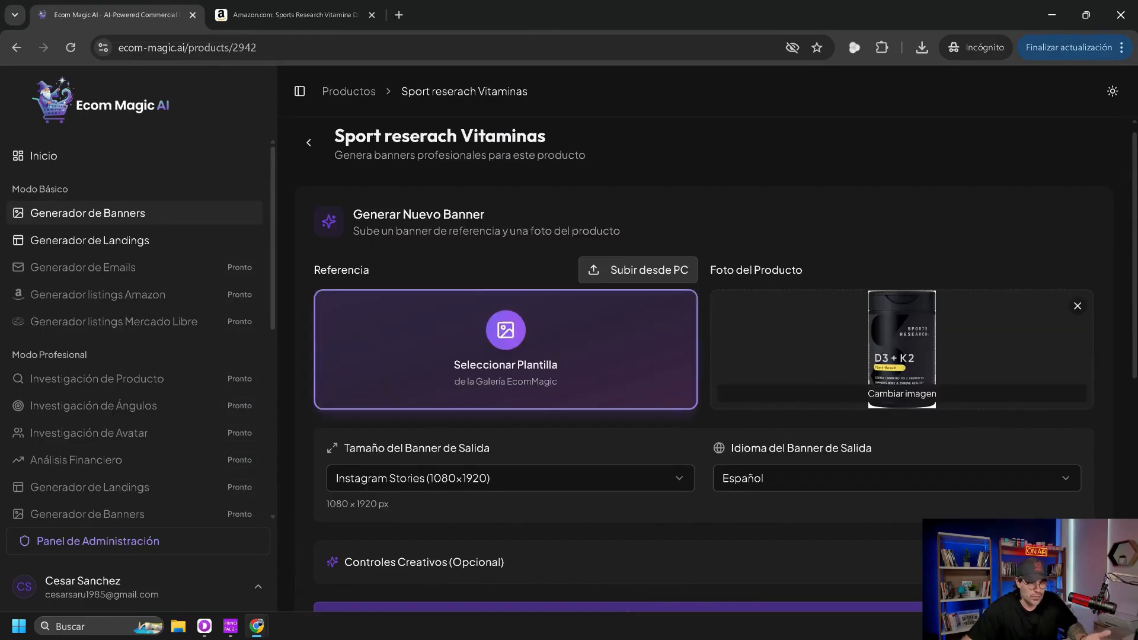
pyautogui.scroll(-2, 704, 365)
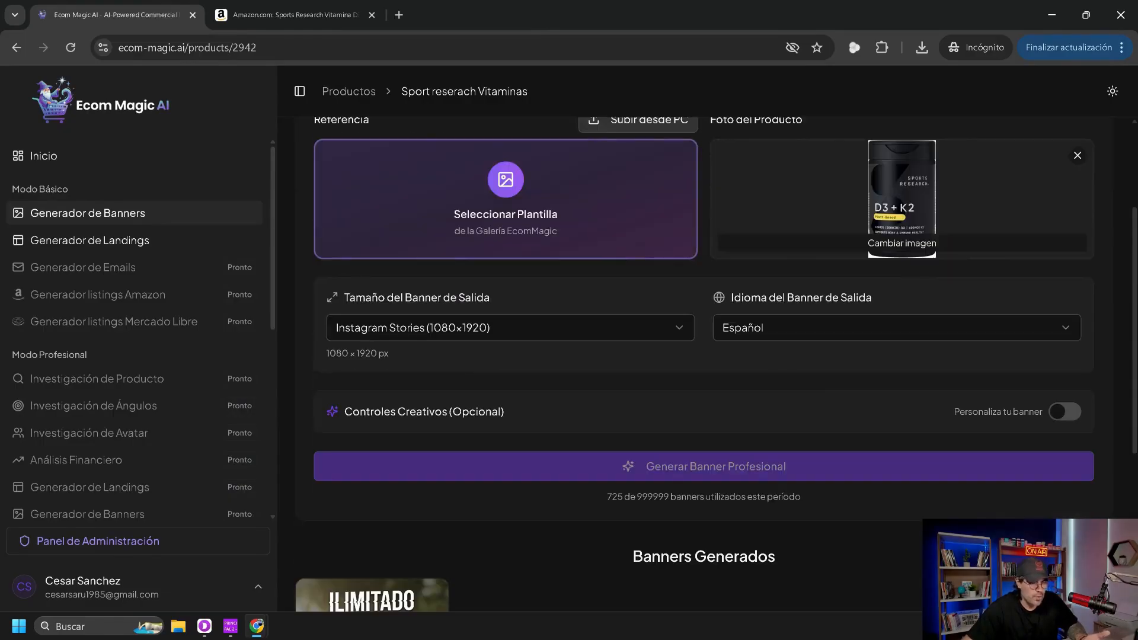
pyautogui.scroll(-2, 704, 365)
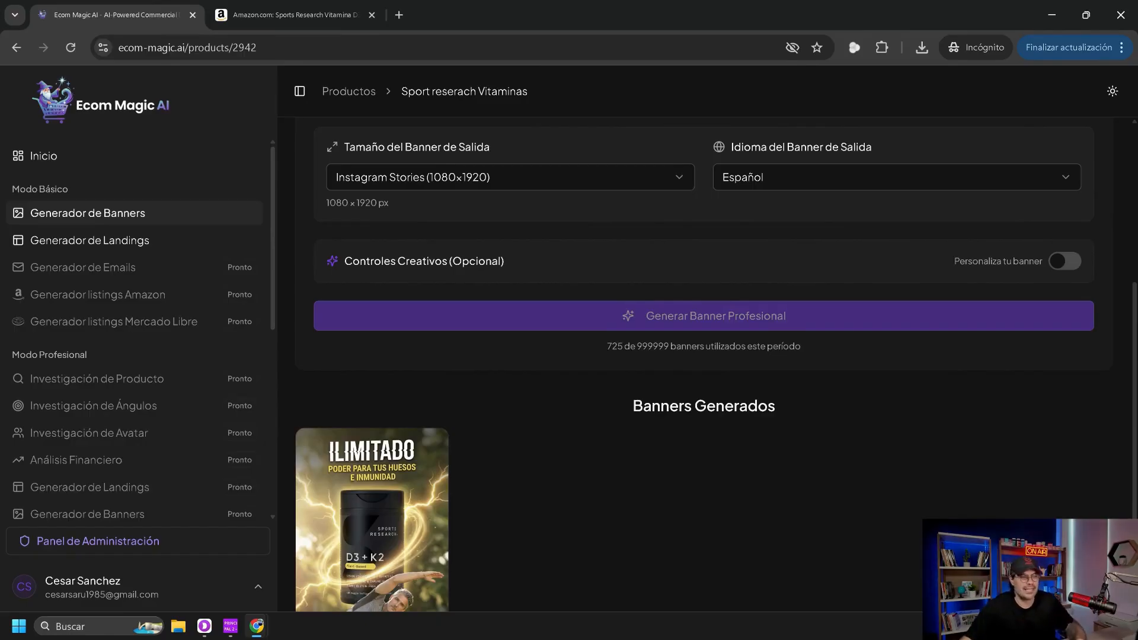
pyautogui.scroll(3, 703, 365)
pyautogui.scroll(-2, 704, 364)
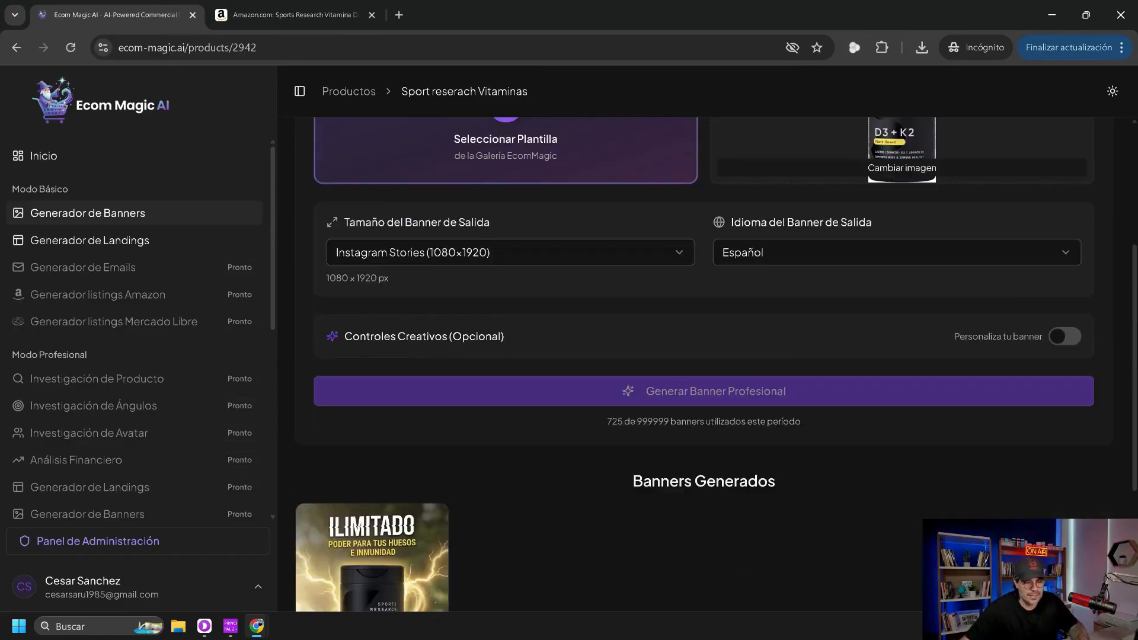
pyautogui.scroll(-2, 703, 365)
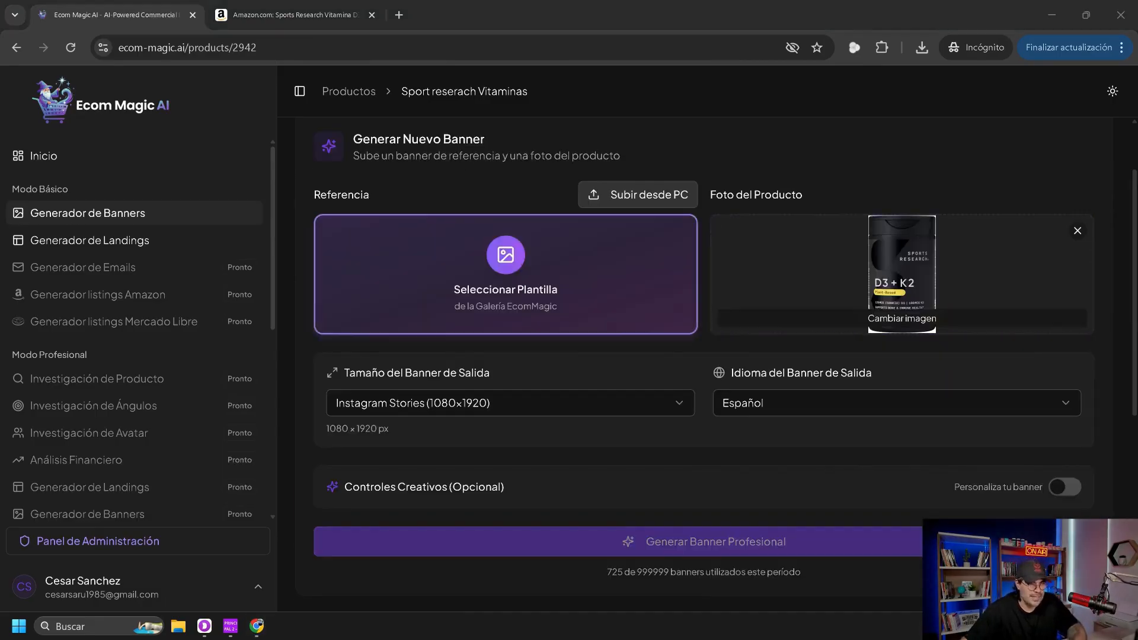
# - Choose the Mochila Totto Graffiti Style design from the template gallery as the reference for a new banner
pyautogui.click(506, 273)
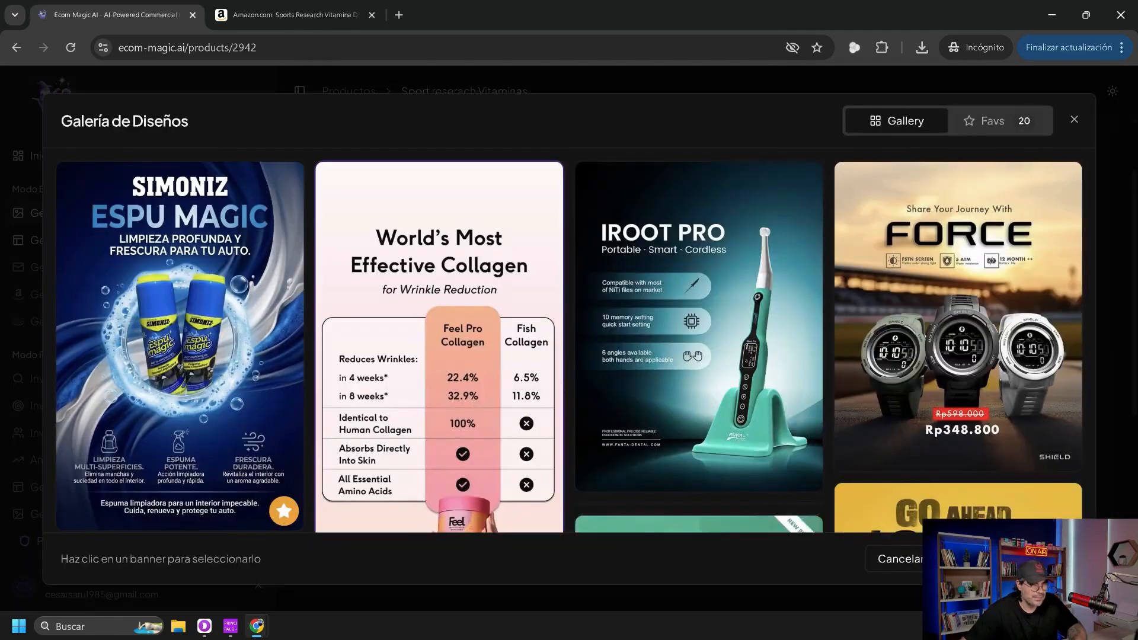
pyautogui.scroll(-1, 699, 332)
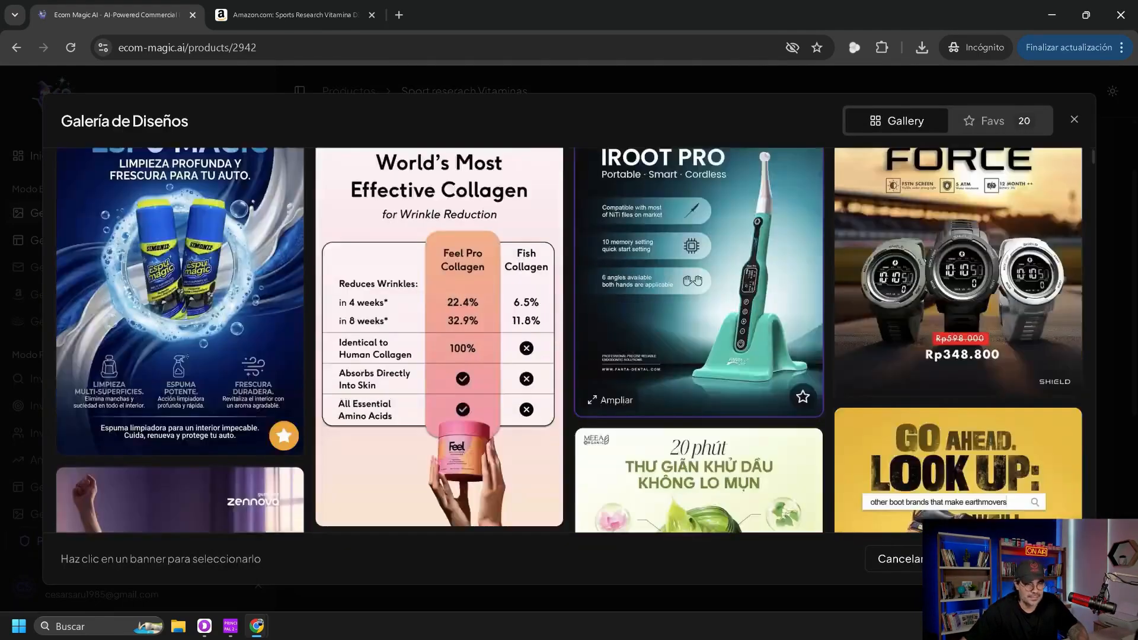
pyautogui.scroll(-8, 700, 331)
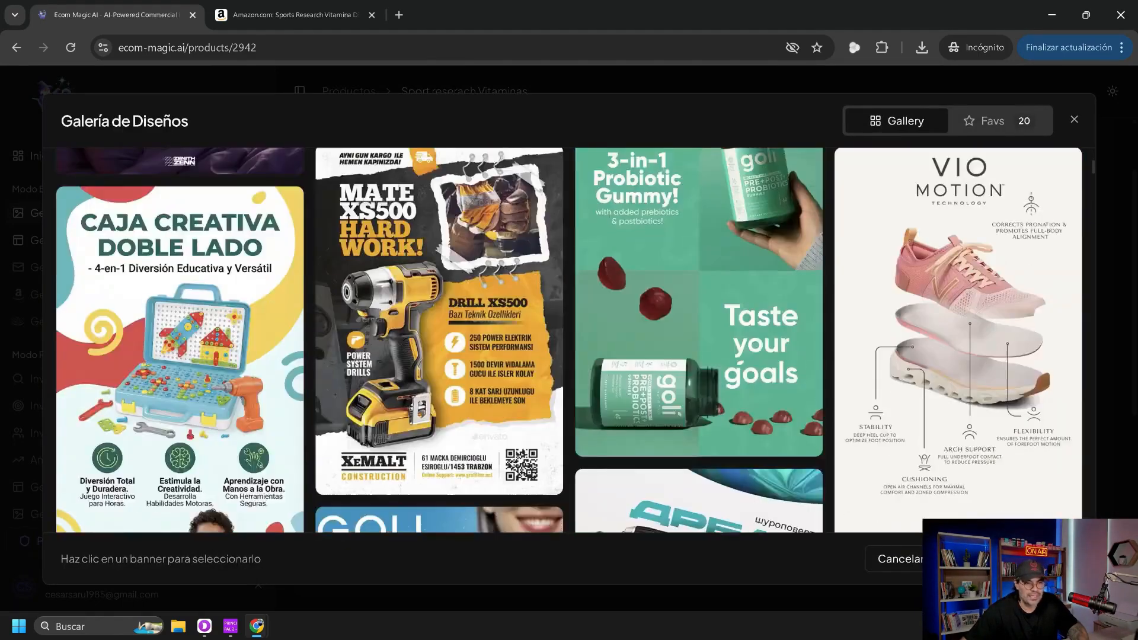
pyautogui.scroll(-5, 700, 331)
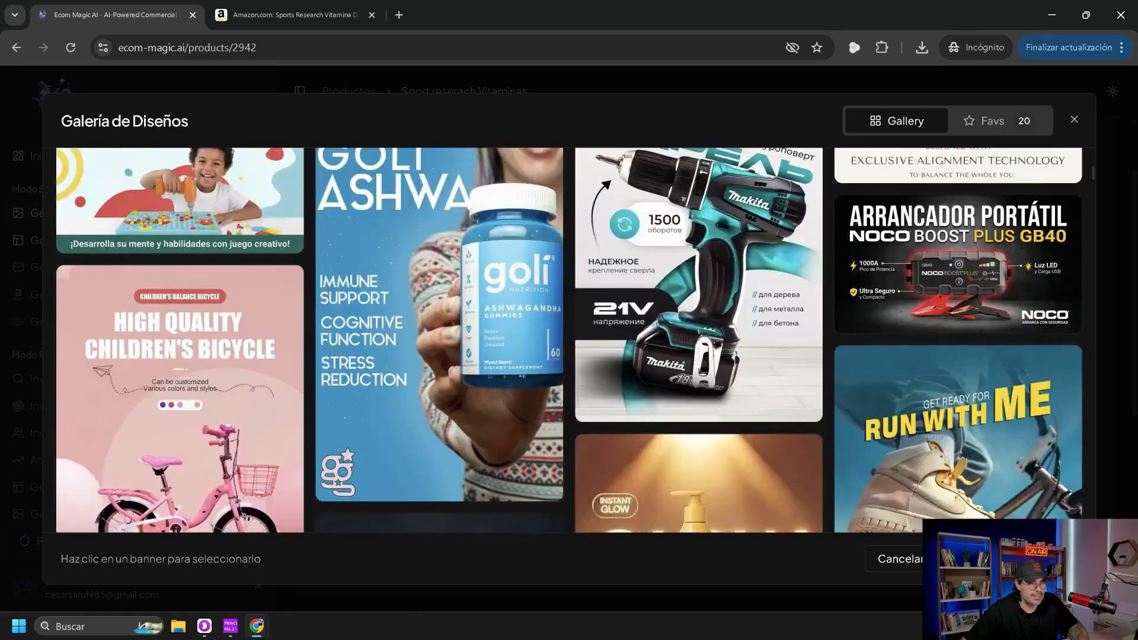
pyautogui.scroll(-10, 700, 332)
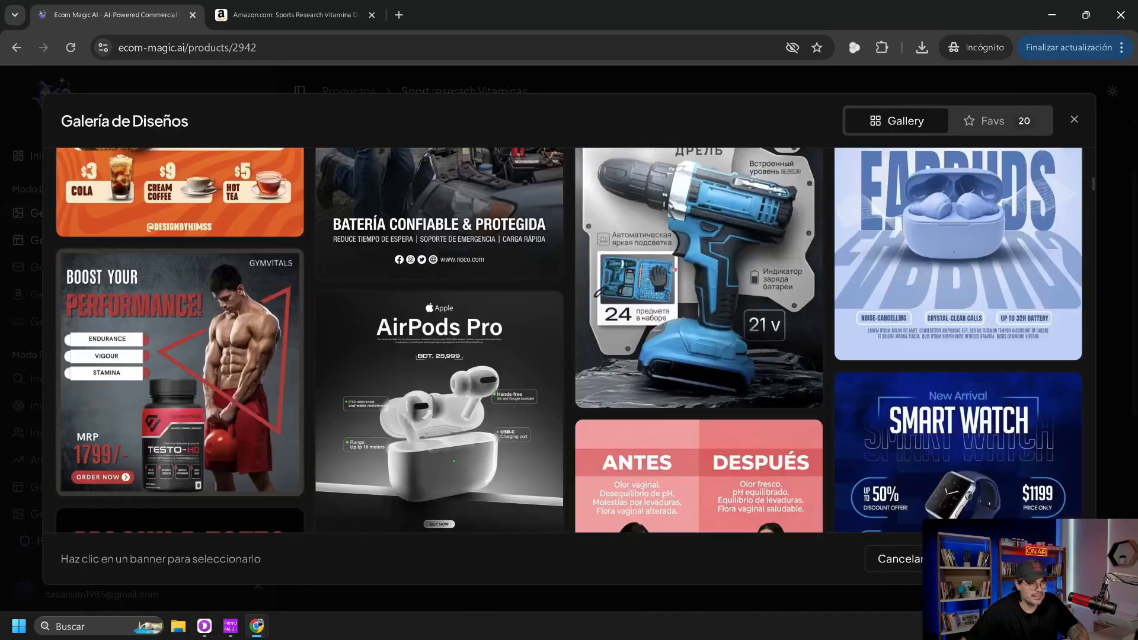
pyautogui.scroll(-10, 699, 332)
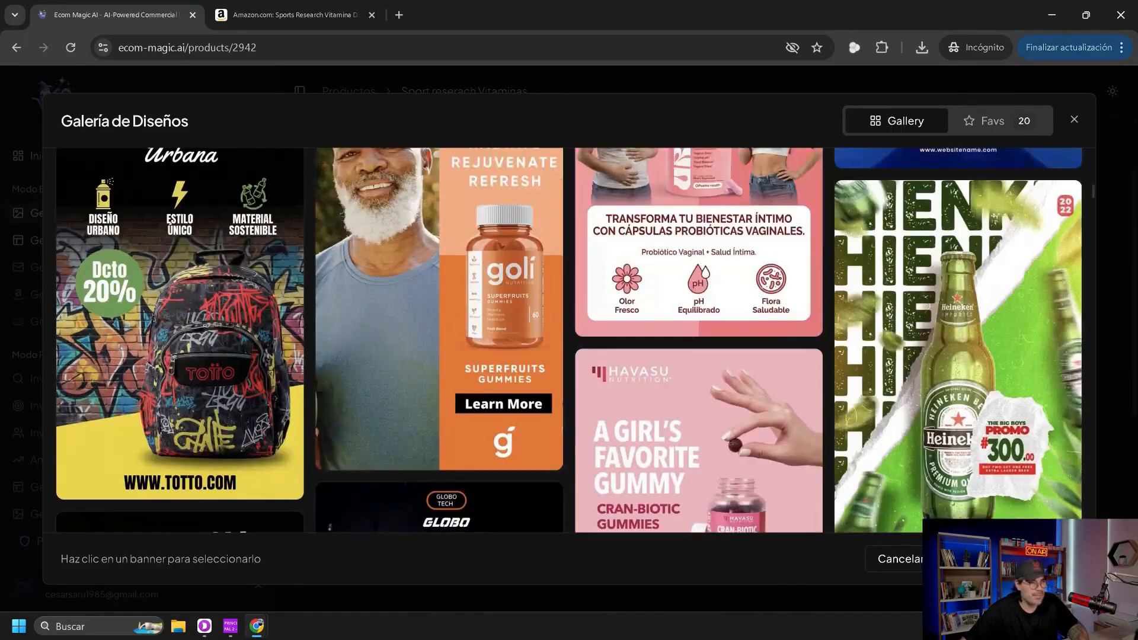
pyautogui.scroll(-3, 700, 332)
pyautogui.scroll(3, 700, 332)
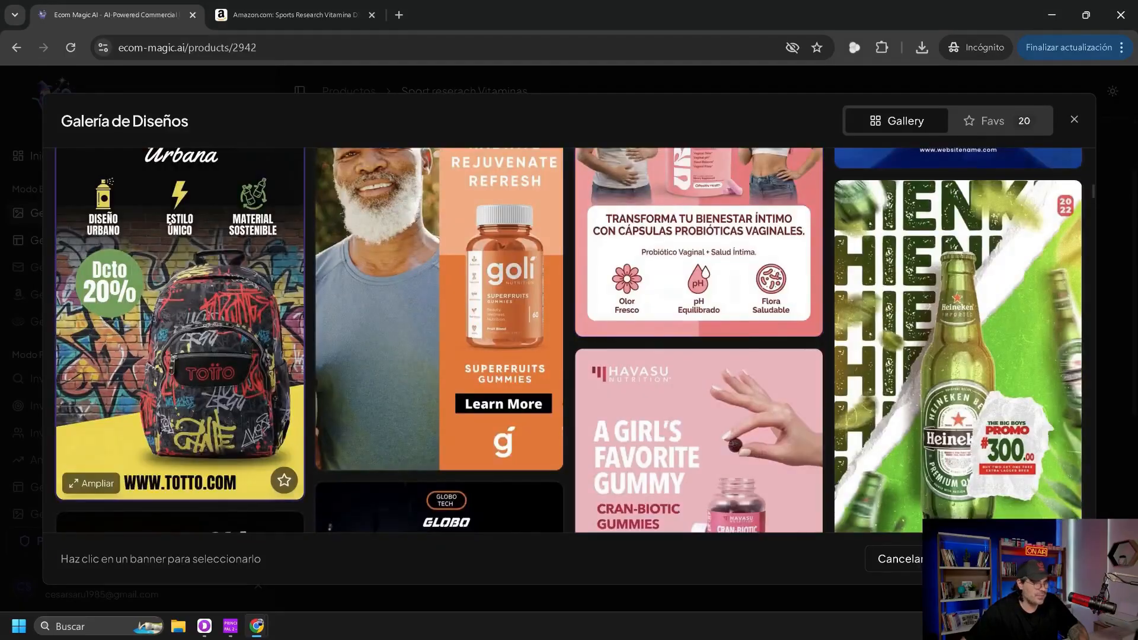
pyautogui.click(214, 332)
pyautogui.scroll(1, 438, 331)
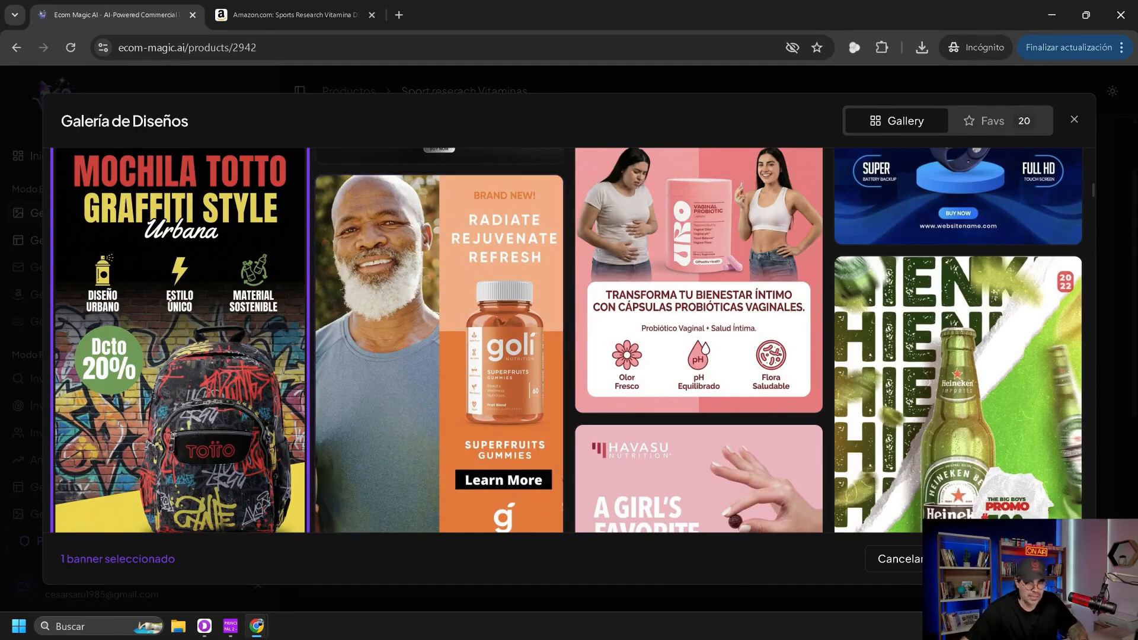
pyautogui.click(1007, 559)
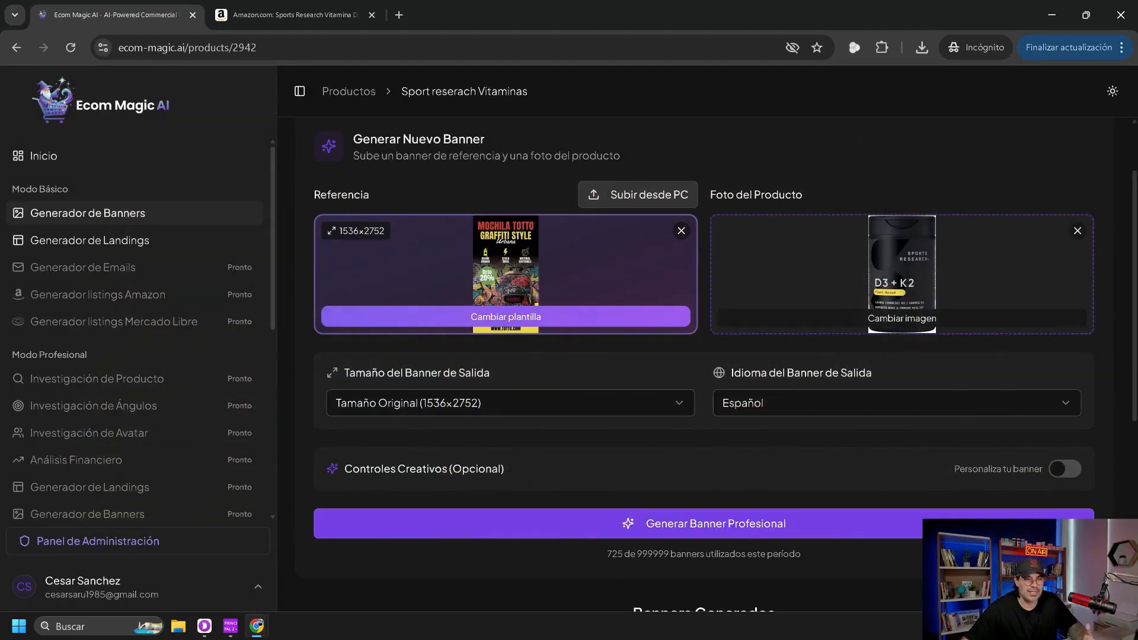
# - Generate a professional D3 + K2 banner from the Mochila Totto reference and view the result beside its template
pyautogui.click(704, 524)
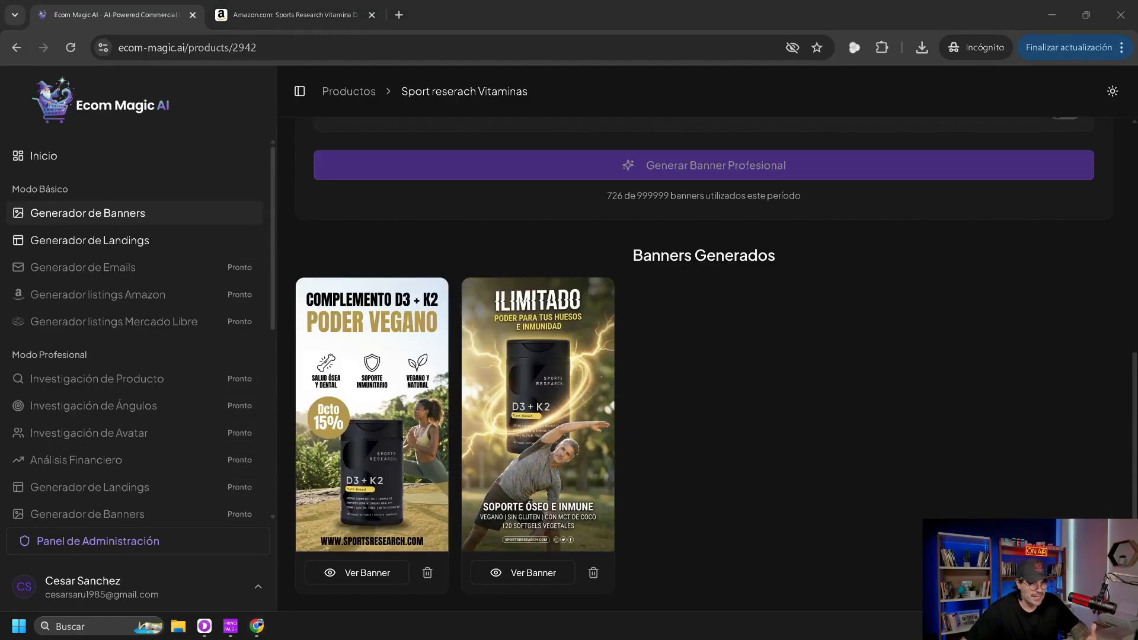
pyautogui.click(379, 415)
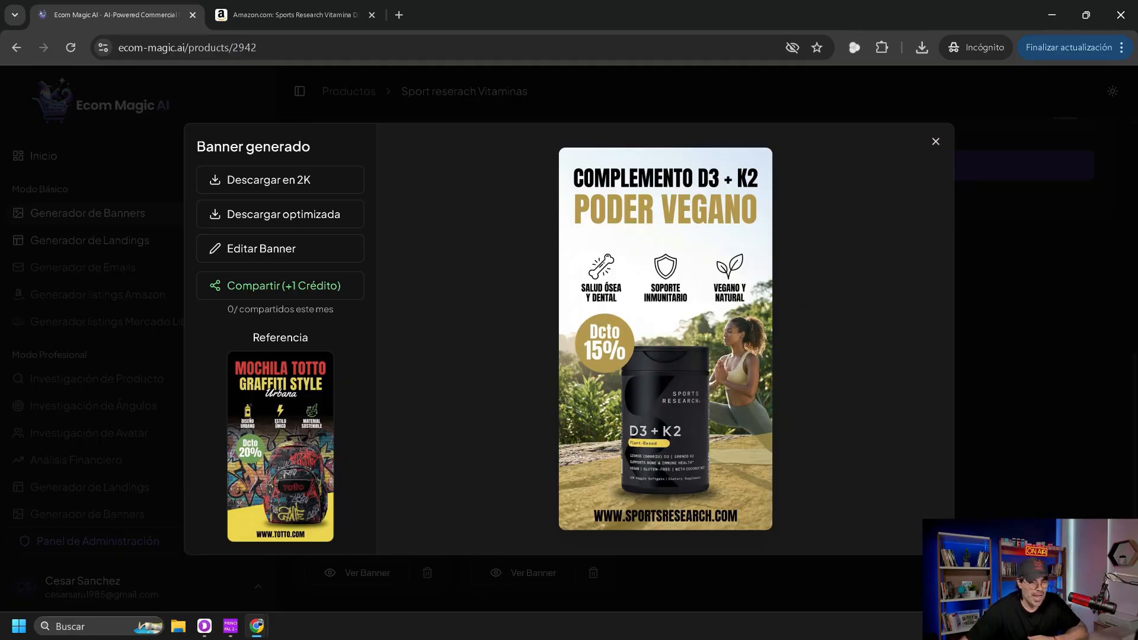
pyautogui.click(936, 142)
# - Choose the pink URO vaginal probiotic design from the template gallery as the reference for a new banner
pyautogui.scroll(2, 704, 365)
pyautogui.scroll(-2, 704, 364)
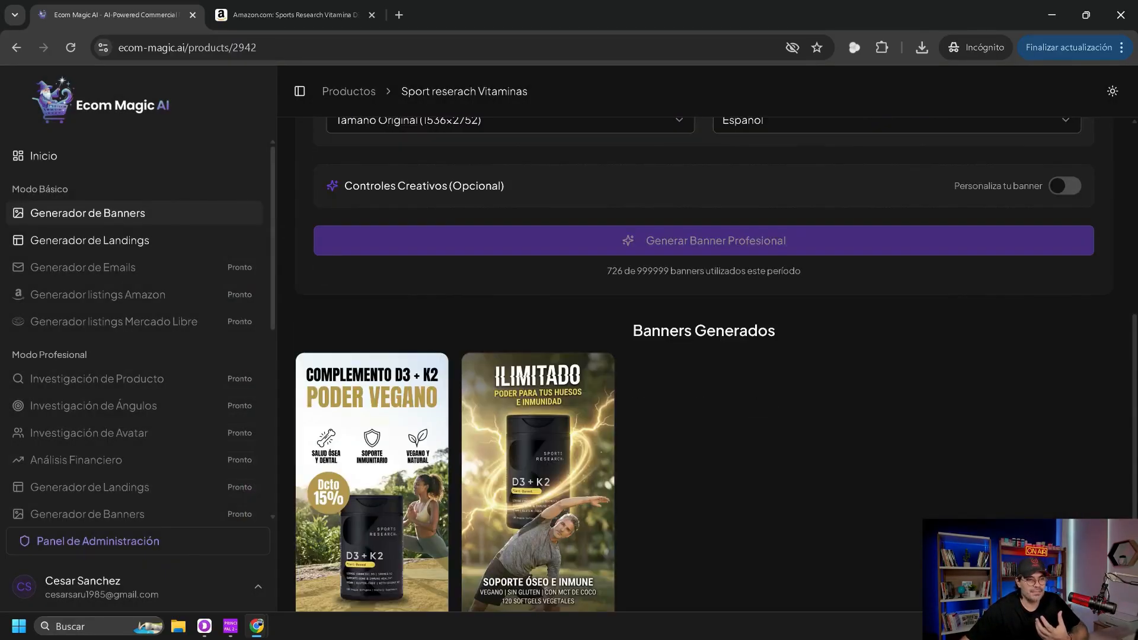
pyautogui.scroll(4, 703, 364)
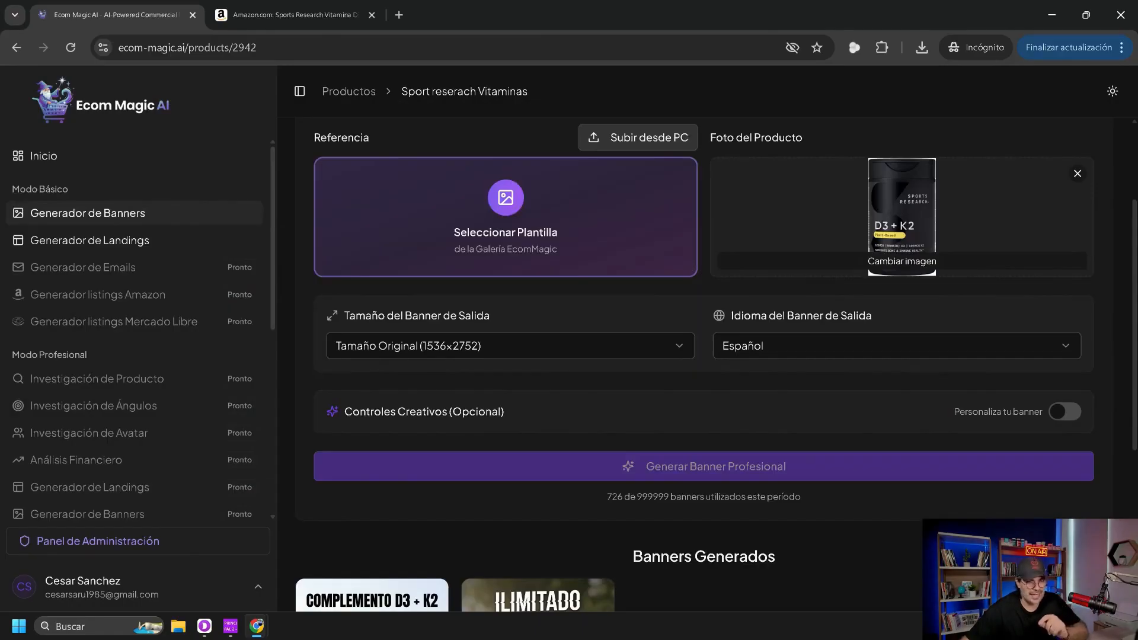
pyautogui.scroll(2, 703, 364)
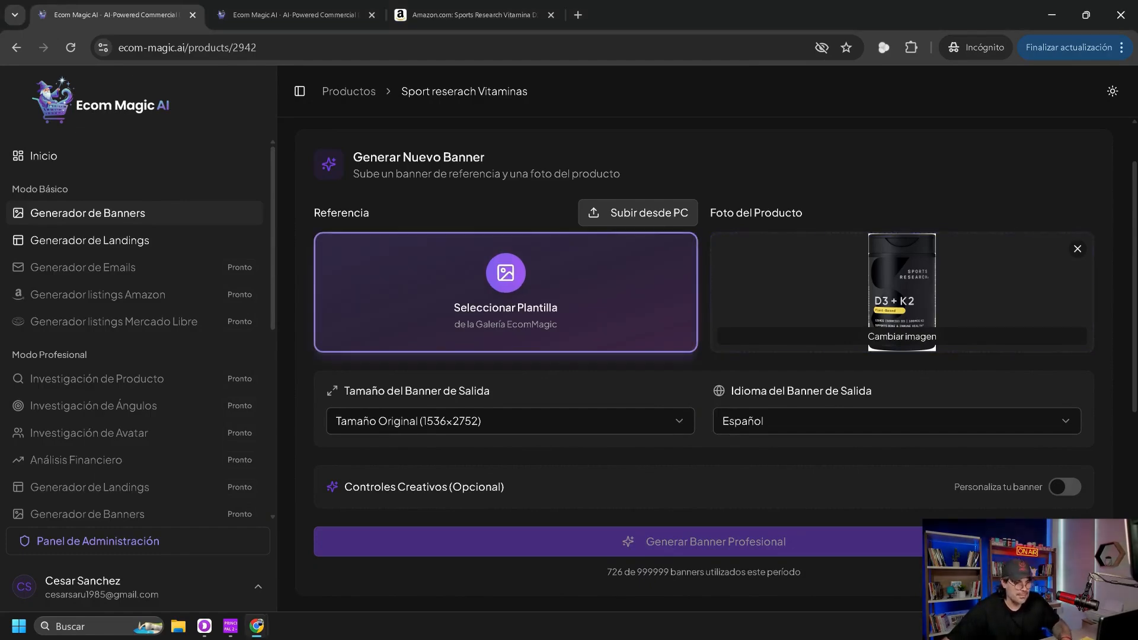
pyautogui.click(506, 292)
pyautogui.scroll(-4, 700, 296)
pyautogui.scroll(-6, 700, 172)
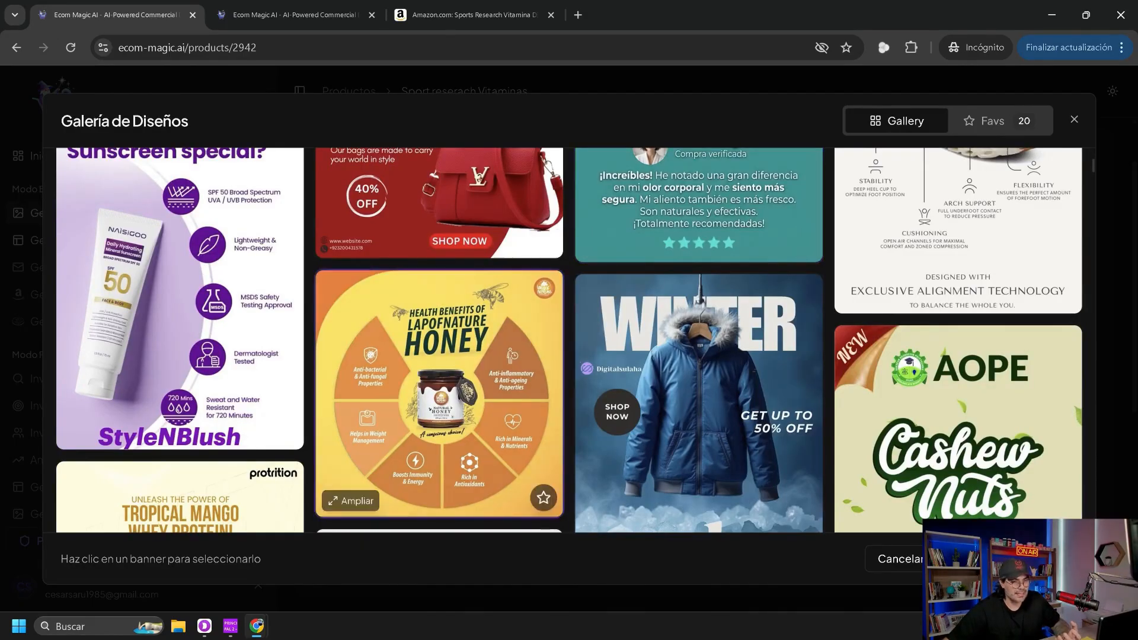
pyautogui.scroll(-5, 699, 237)
pyautogui.scroll(-3, 699, 237)
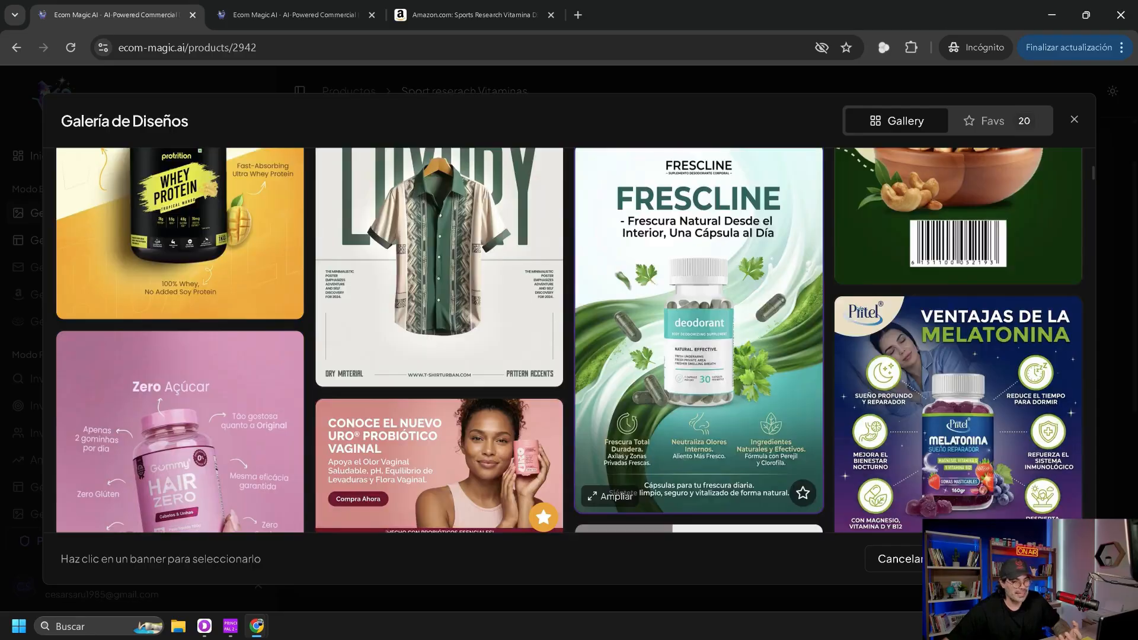
pyautogui.scroll(-10, 699, 332)
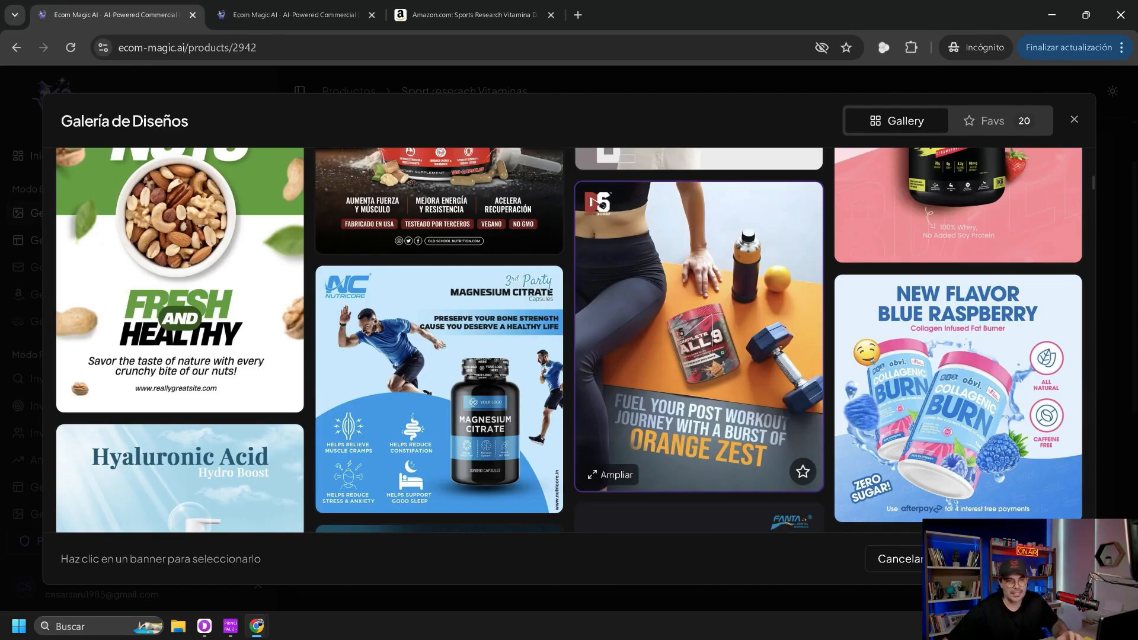
pyautogui.scroll(10, 698, 356)
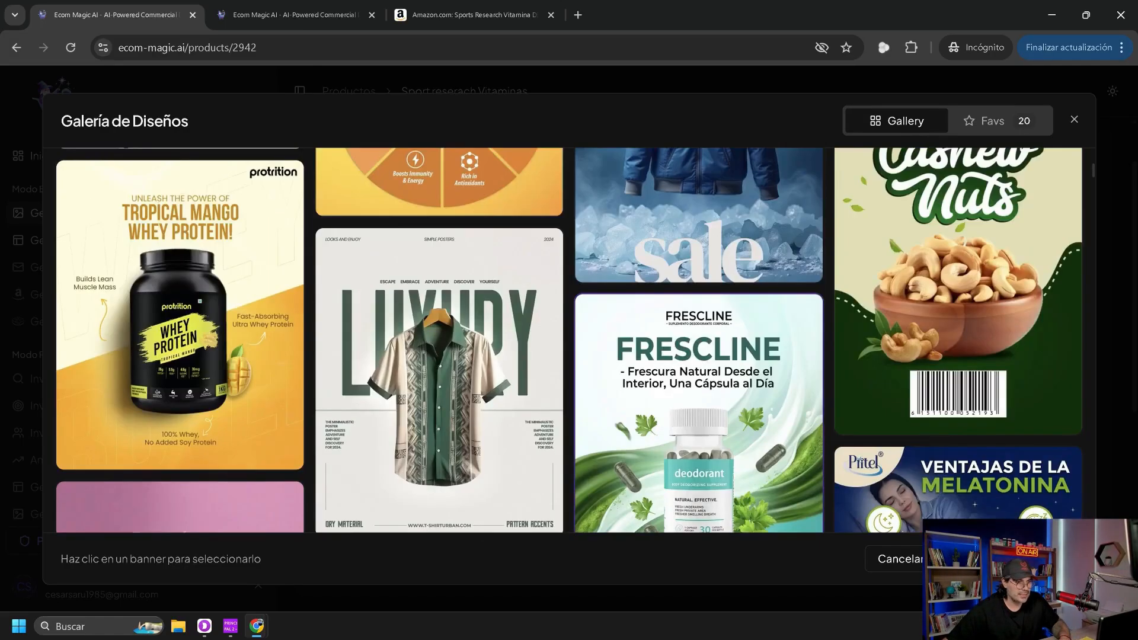
pyautogui.scroll(6, 698, 385)
pyautogui.click(441, 430)
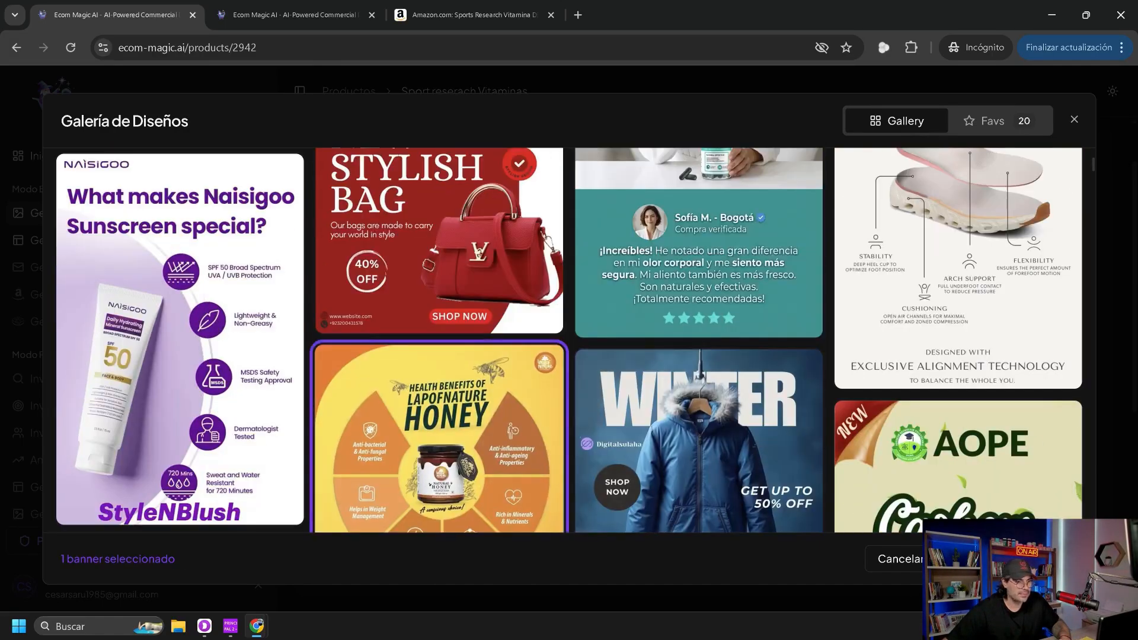
pyautogui.scroll(-12, 568, 341)
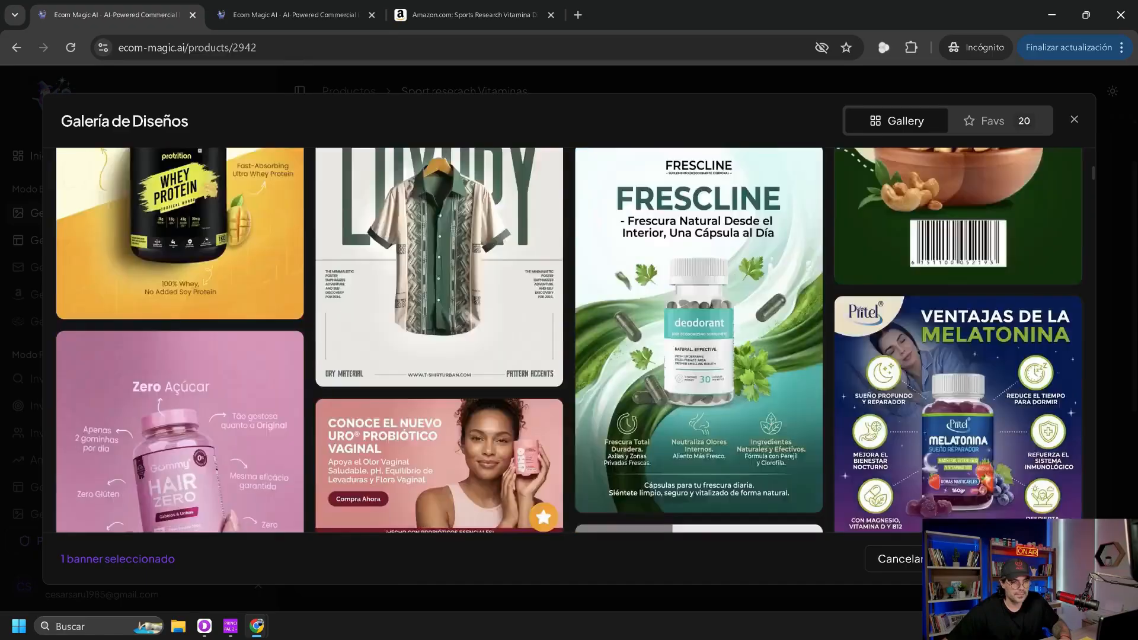
pyautogui.click(468, 318)
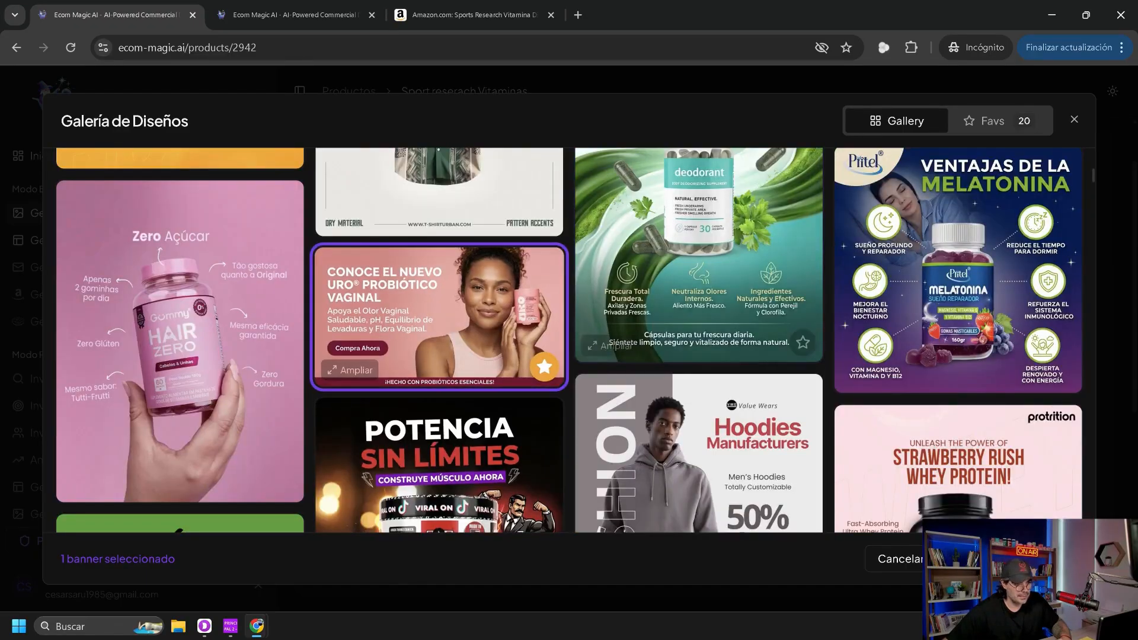
pyautogui.click(1009, 559)
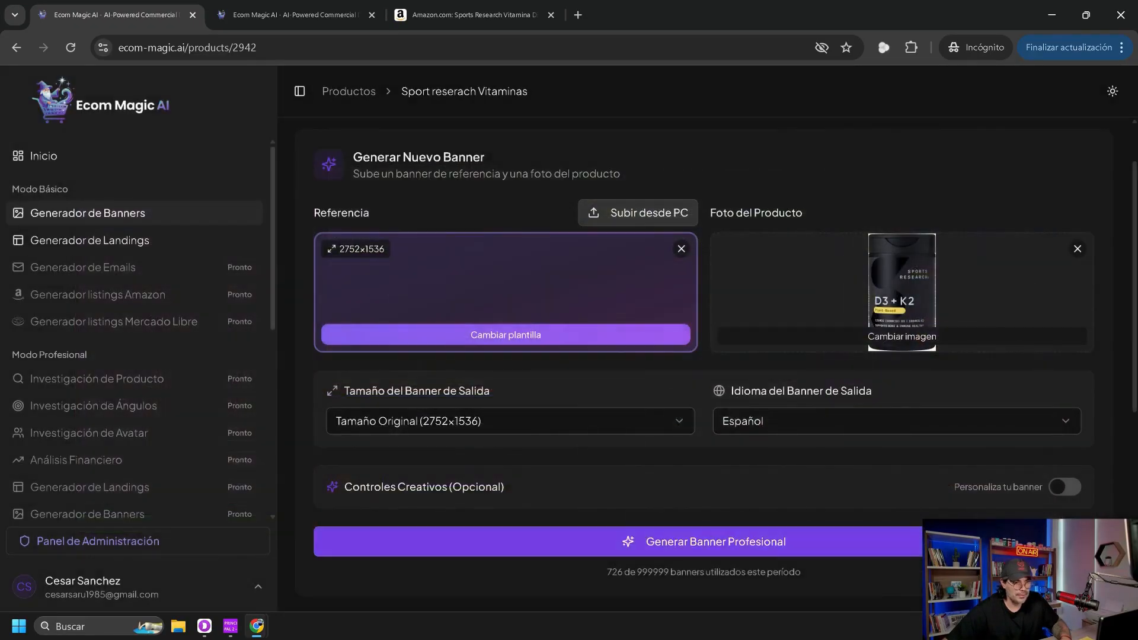
# - Set the banner output size to Instagram Stories (1080×1920) and enable the optional creative controls
pyautogui.click(510, 421)
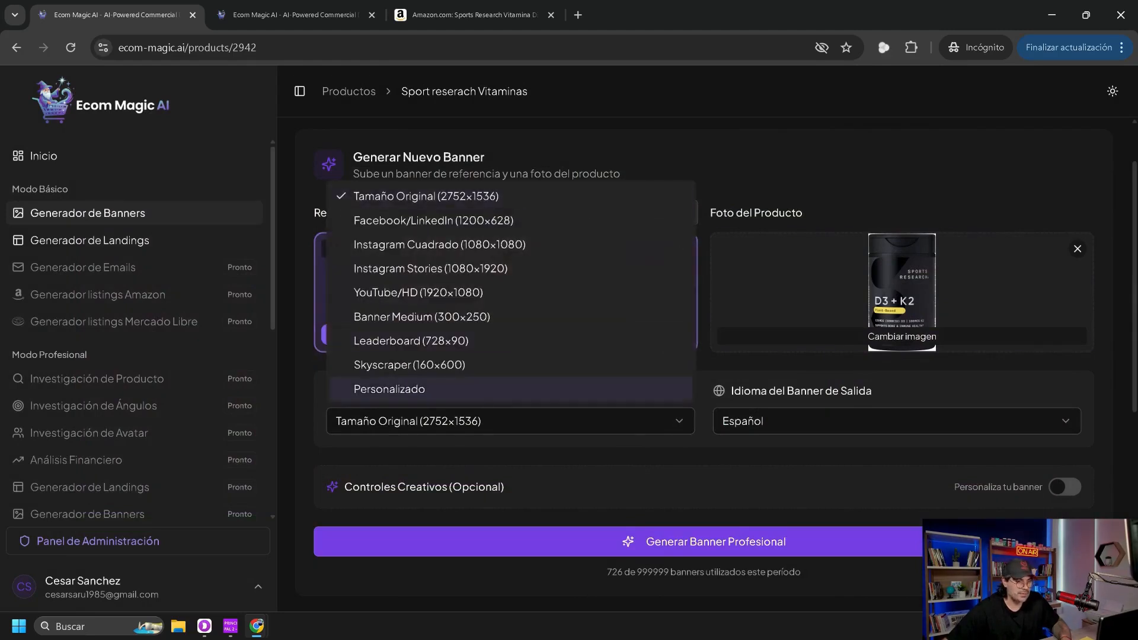
pyautogui.click(430, 268)
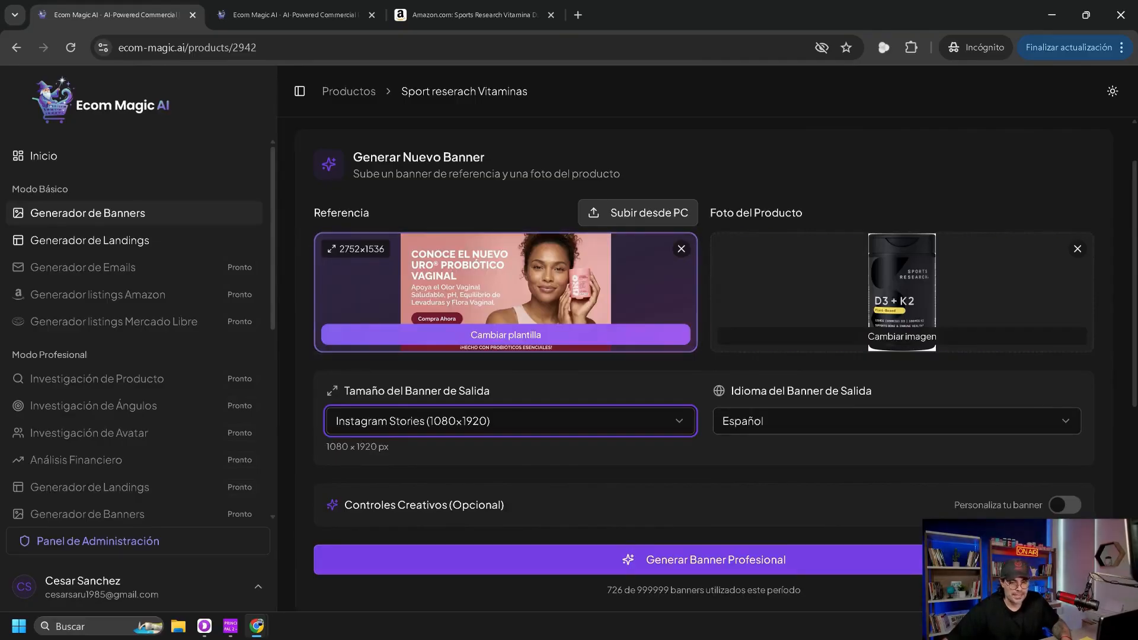
pyautogui.click(1065, 505)
pyautogui.scroll(-5, 703, 356)
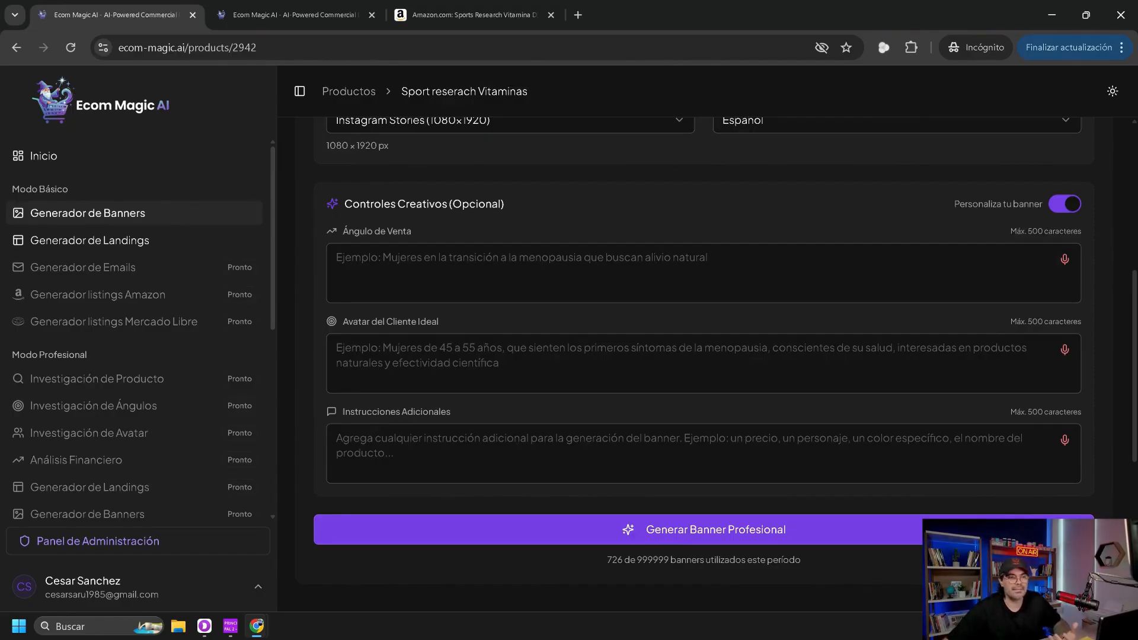
pyautogui.click(703, 273)
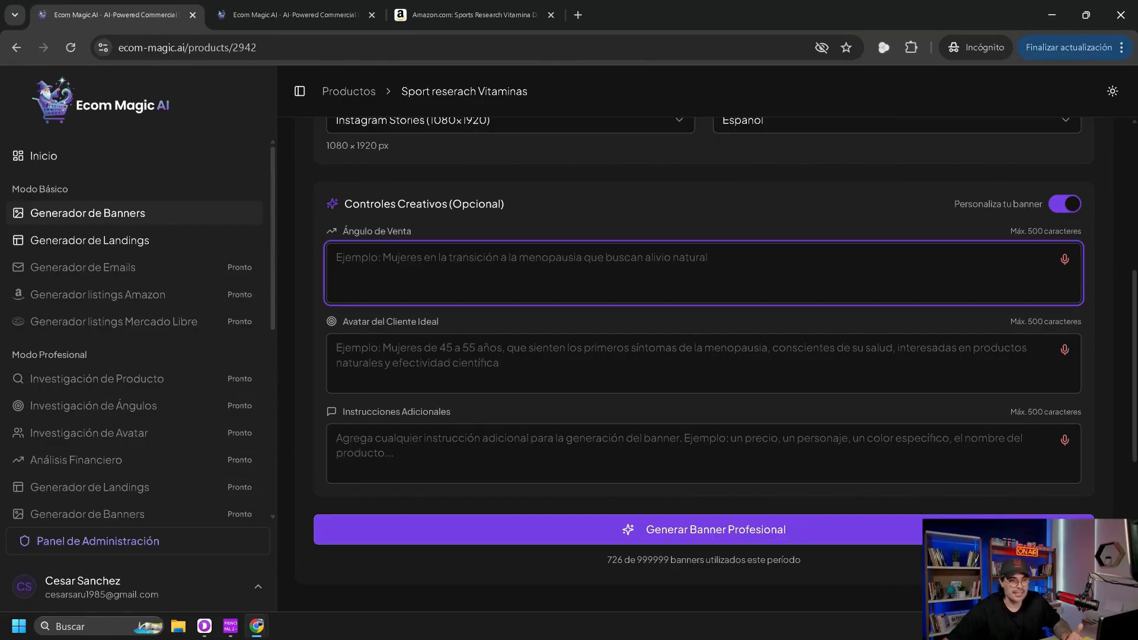
pyautogui.click(703, 454)
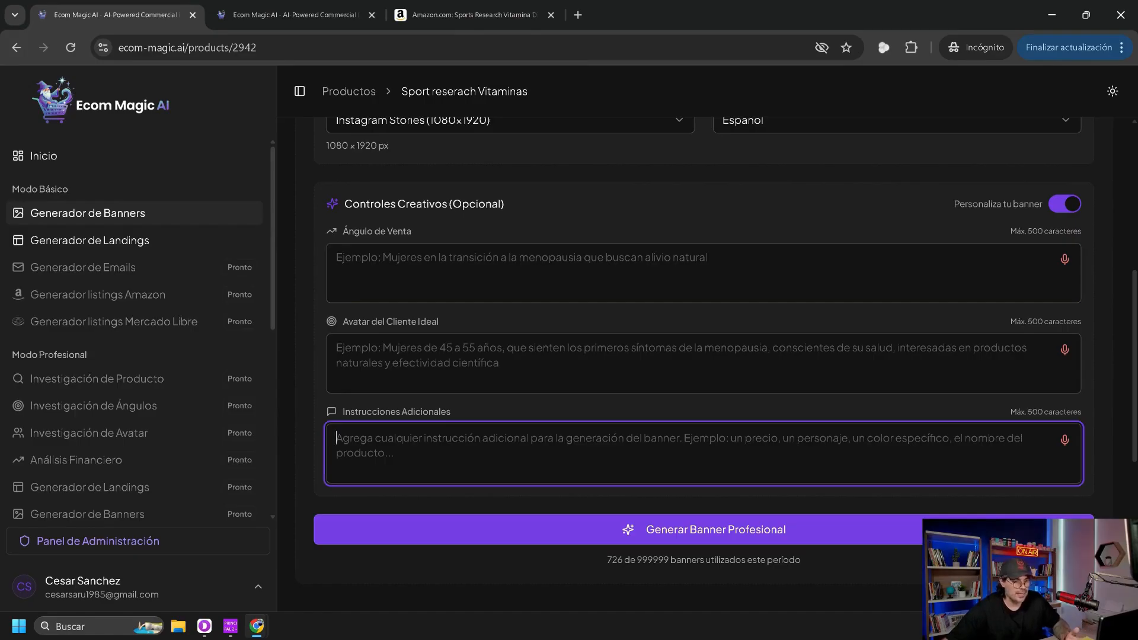
pyautogui.click(704, 273)
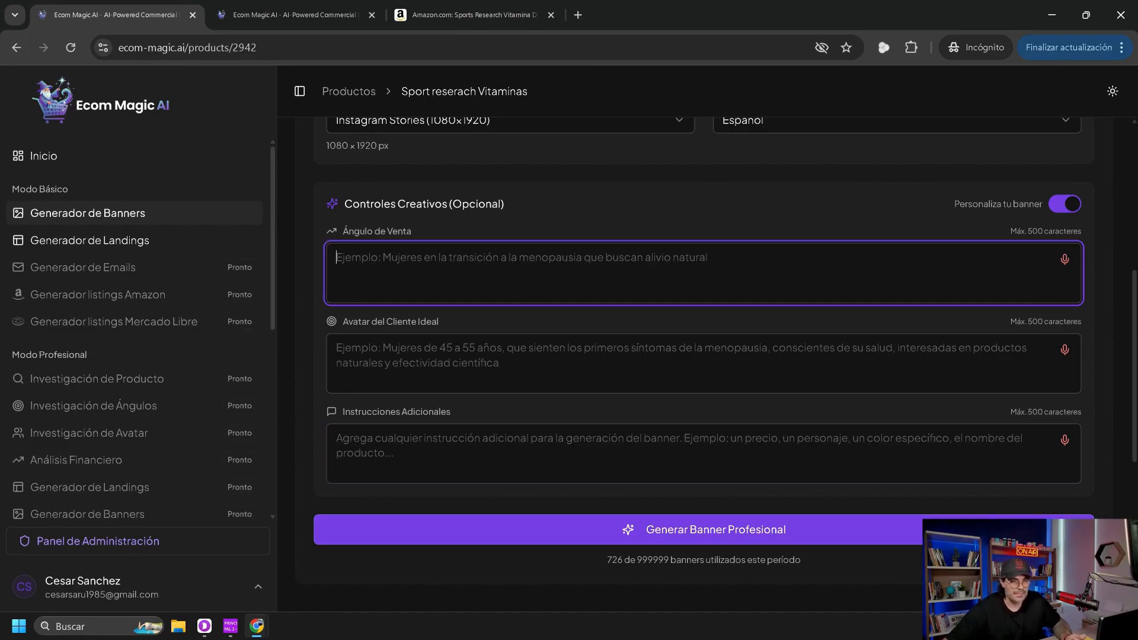
pyautogui.moveTo(1008, 321); pyautogui.dragTo(1082, 321)
pyautogui.click(1082, 322)
# - Enter "Mujeres que estan pasando por un post parto." as the banner's sales angle
pyautogui.click(703, 273)
pyautogui.scroll(5, 703, 273)
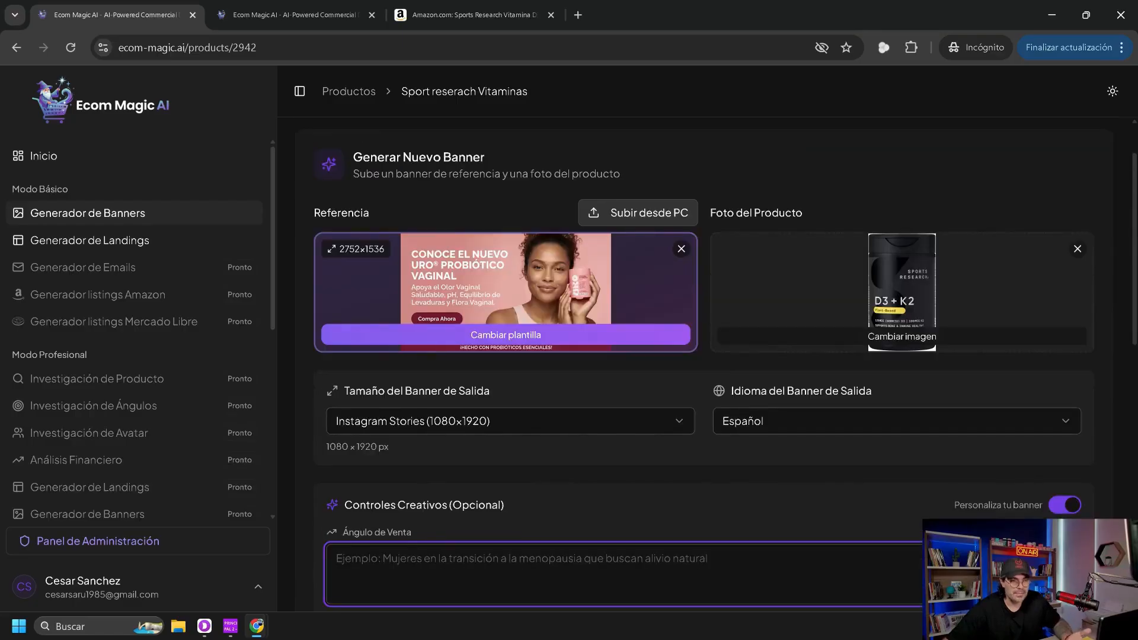
pyautogui.scroll(-4, 704, 274)
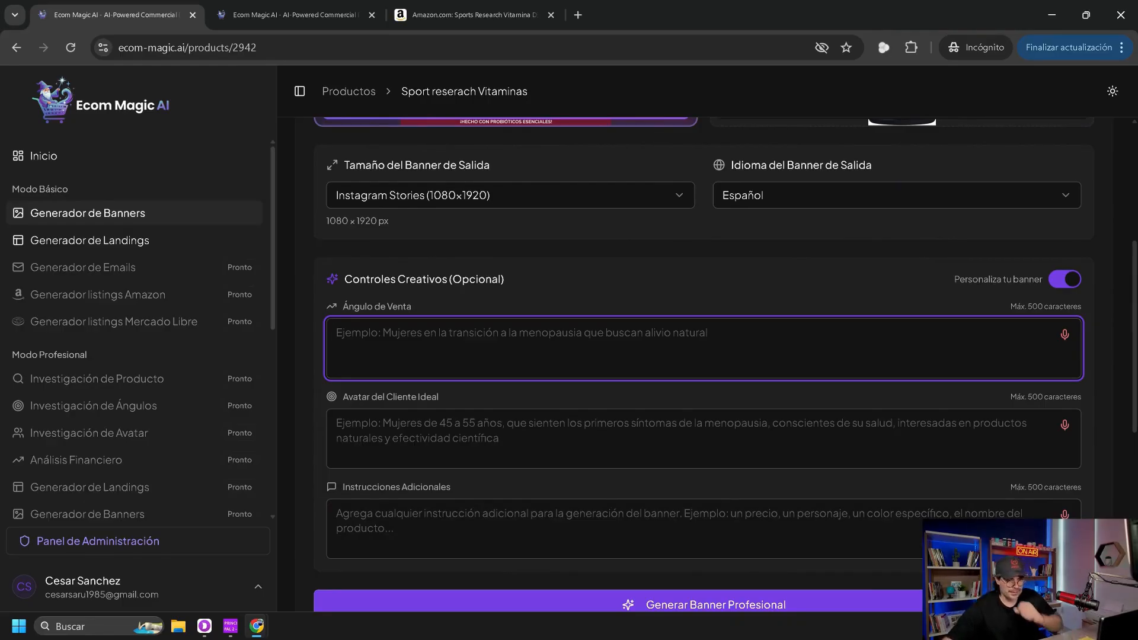
pyautogui.scroll(2, 703, 355)
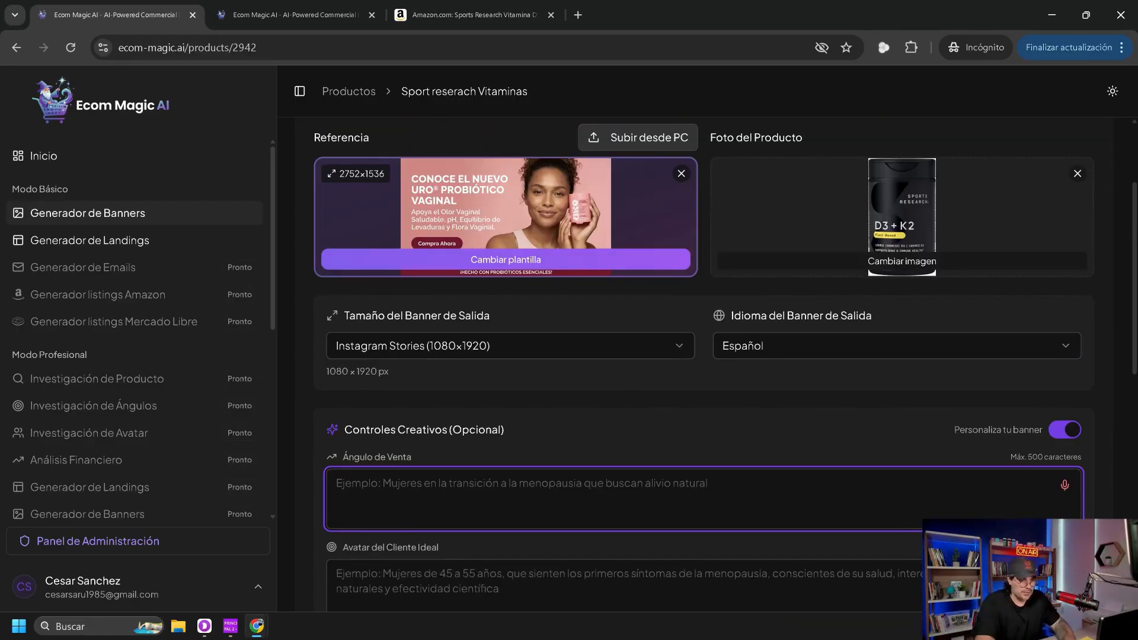
pyautogui.write('Madres que estan pasando por un post parto')
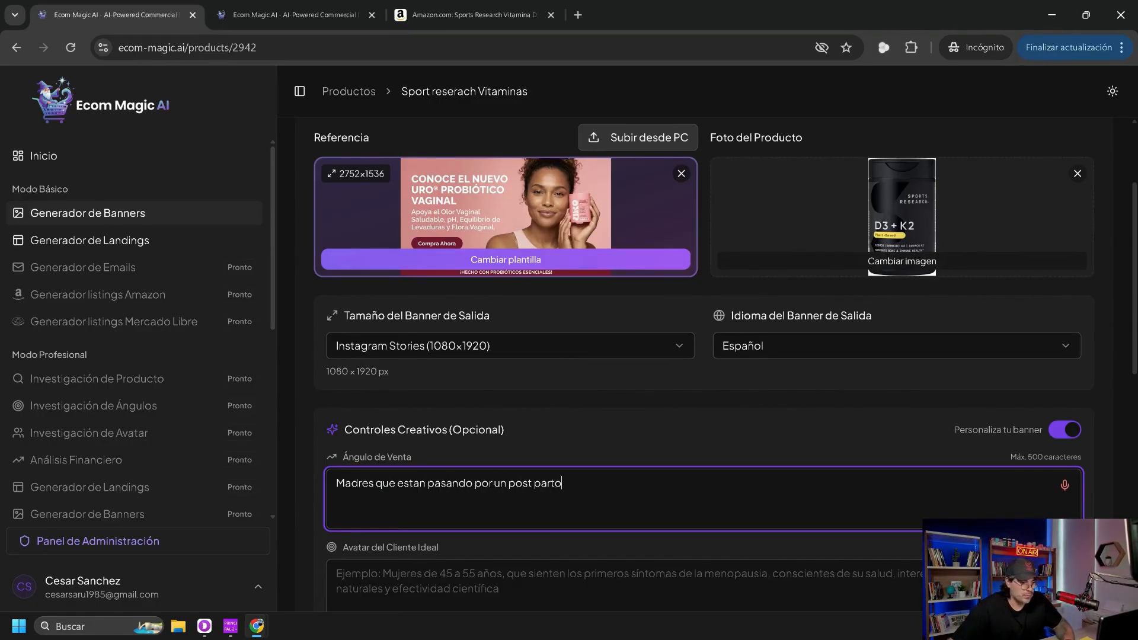
pyautogui.press('BackSpace')
pyautogui.press('BackSpace')
pyautogui.press('BackSpace')
pyautogui.press('BackSpace')
pyautogui.press('BackSpace')
pyautogui.write('ujeres')
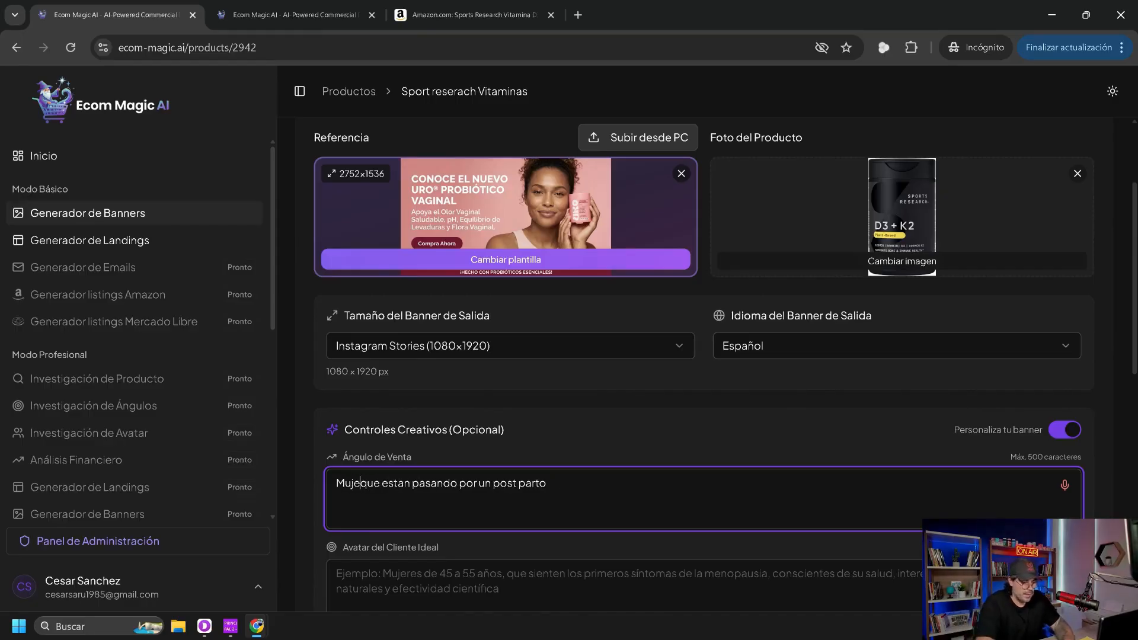
pyautogui.write('.')
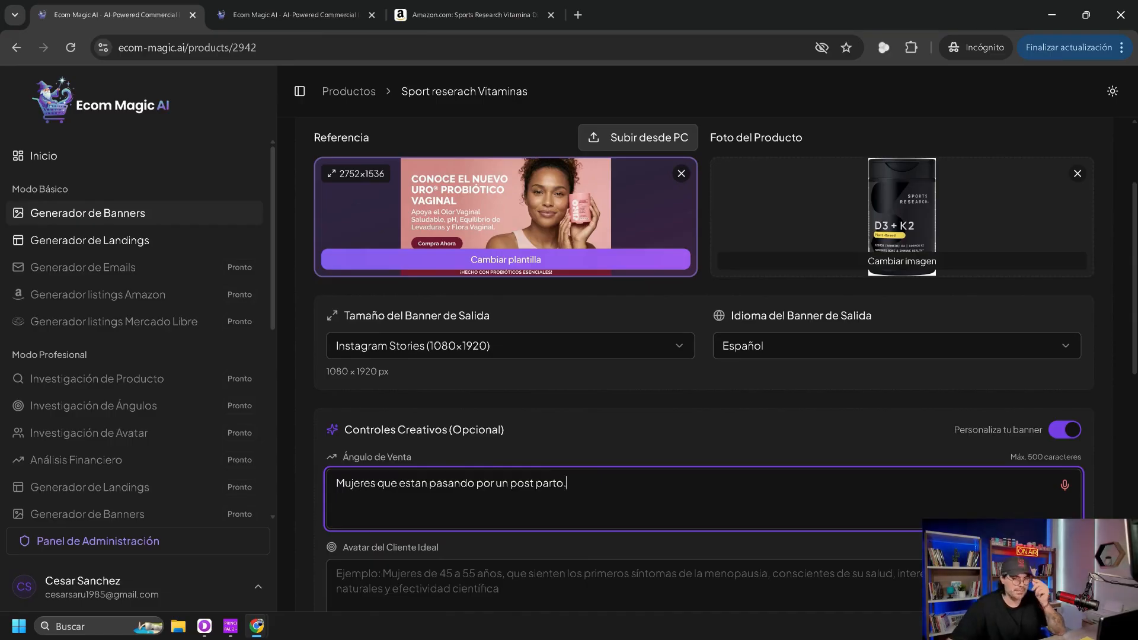
# - Enter the customer avatar "Mujeres de 25 a 40 ajos que estan pasando por un proceso de post parto, y que necesitan fortalcer su sistema inmune y oseo."
pyautogui.scroll(-1, 704, 355)
pyautogui.click(622, 513)
pyautogui.write('Mujere')
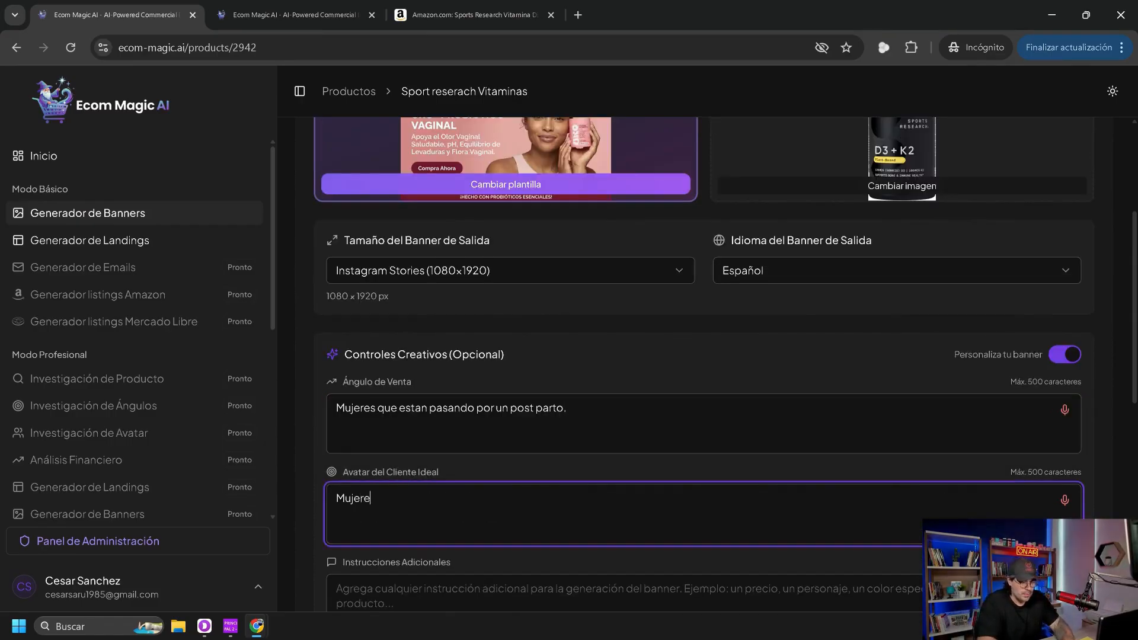
pyautogui.write('s de 25 a 40 a')
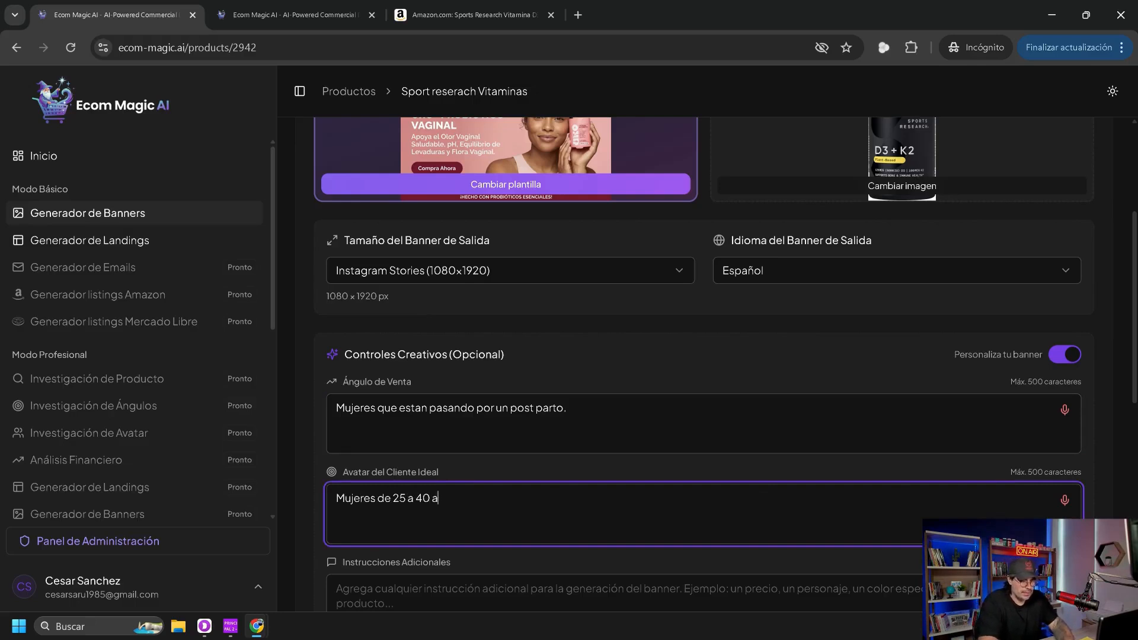
pyautogui.write('jos que estan pasando por un ')
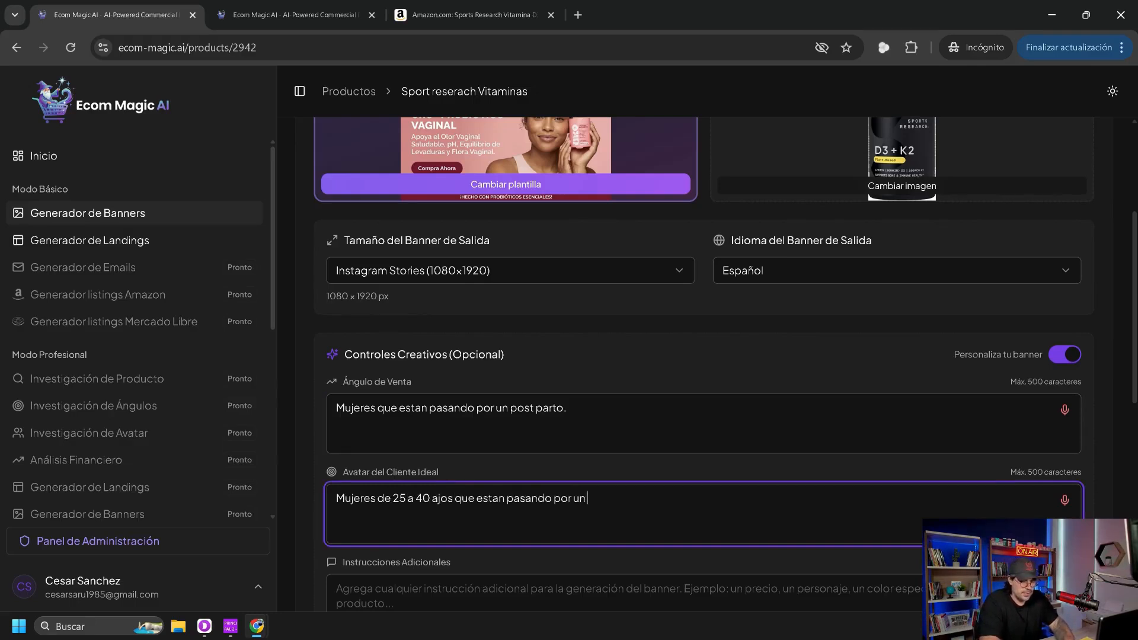
pyautogui.write('proceso de post parto')
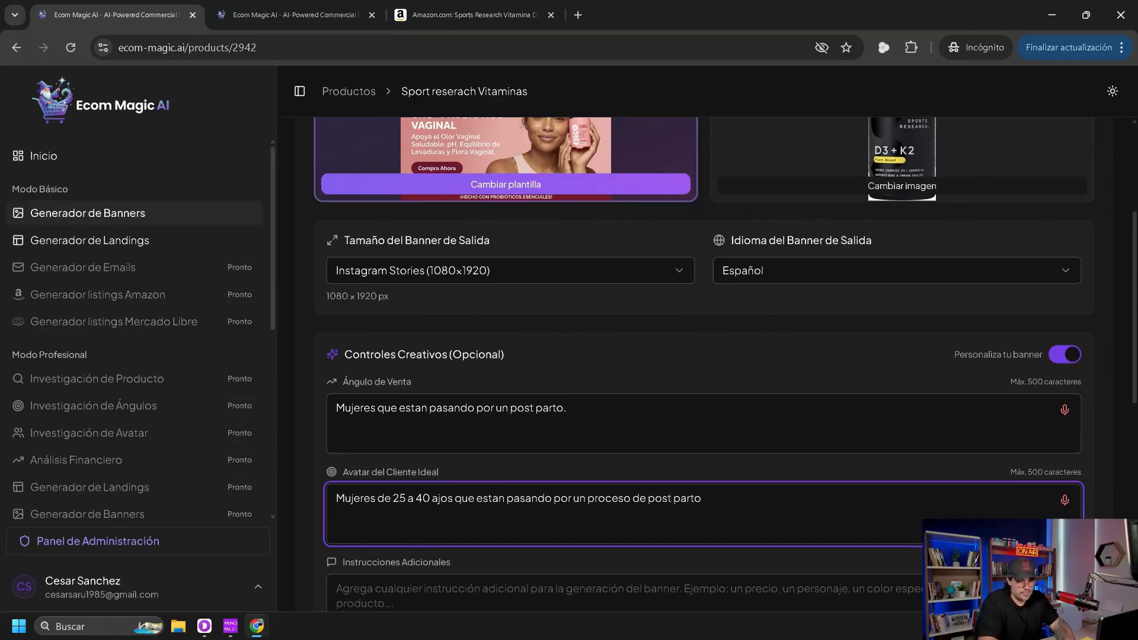
pyautogui.write(', y que necesitan')
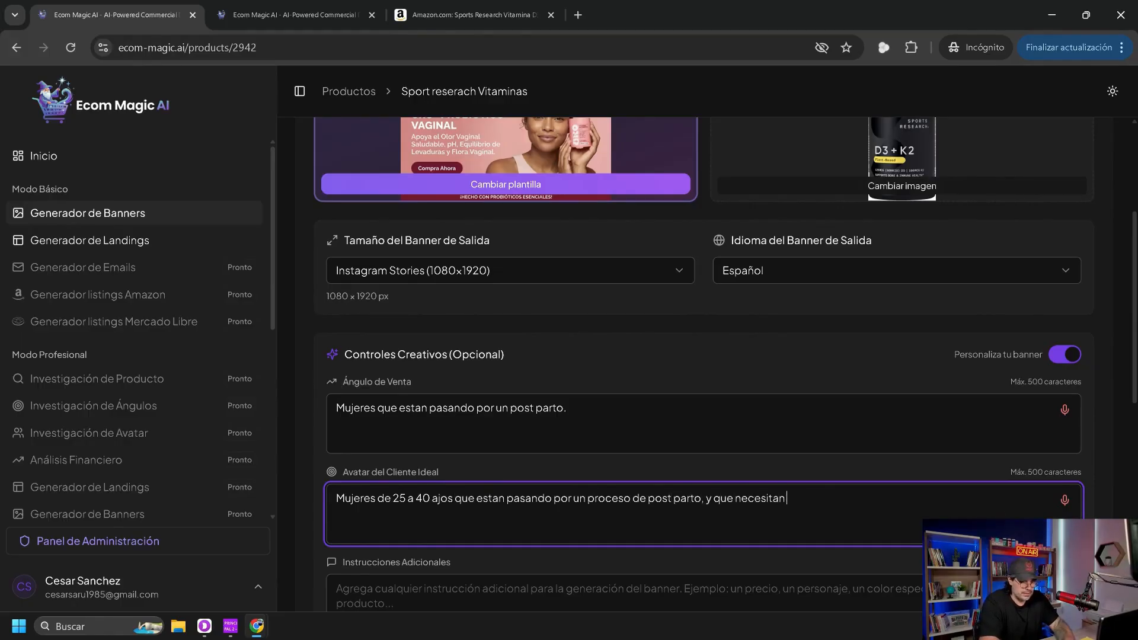
pyautogui.write(' fortalcer su sistema inmune y')
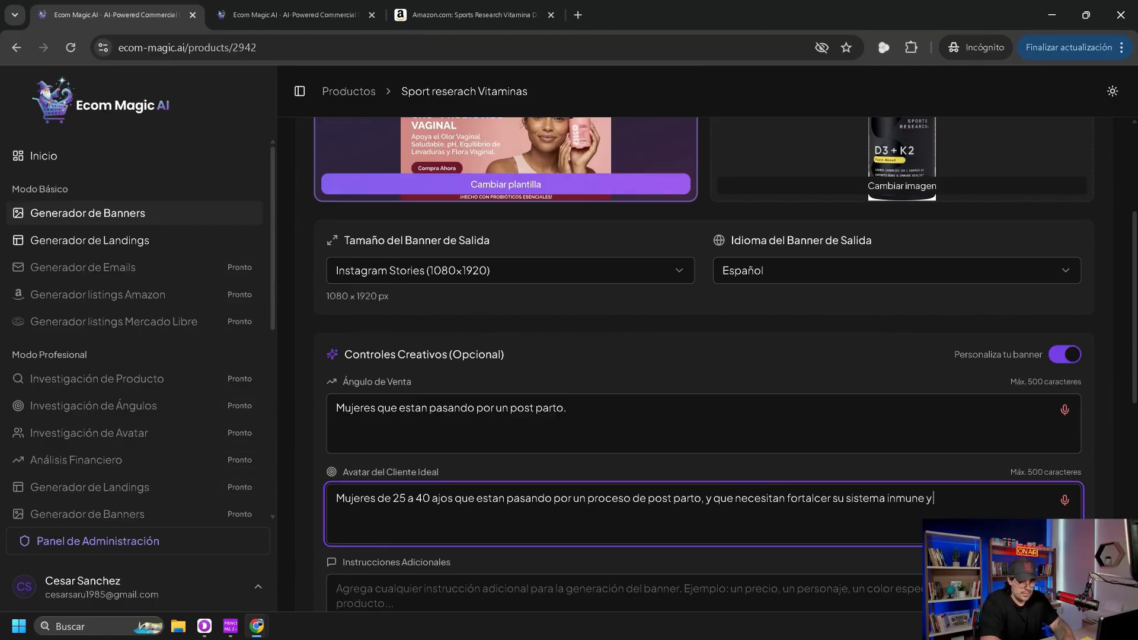
pyautogui.write(' oseo.')
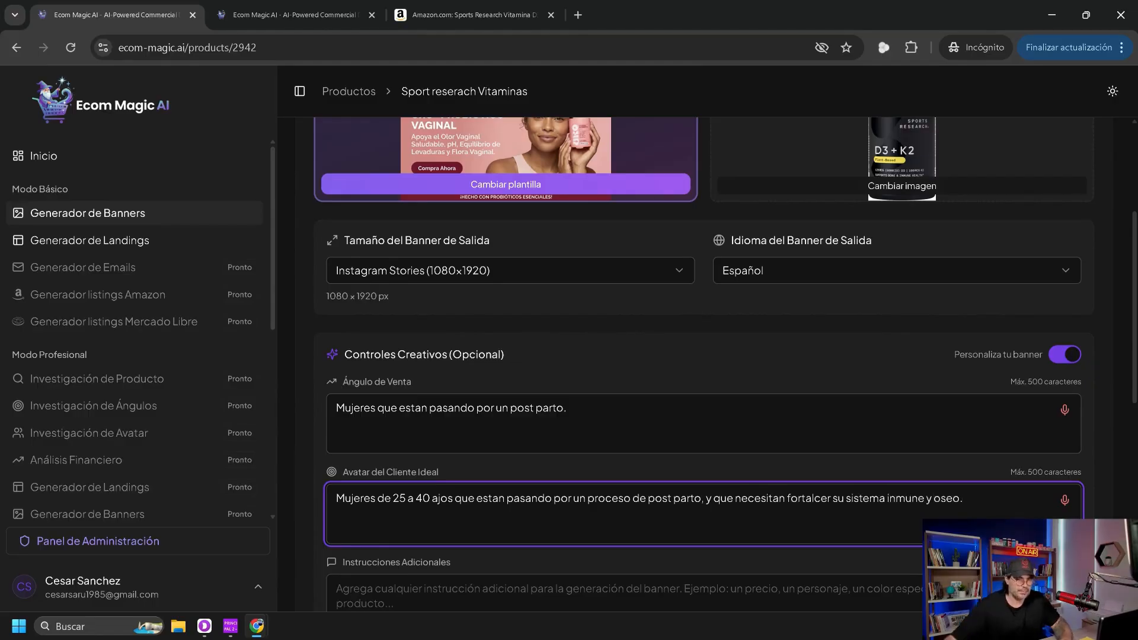
# - Enter "Agregar una tarjeta con el precio de 149.900 COP" as the banner's additional instructions
pyautogui.scroll(-3, 704, 355)
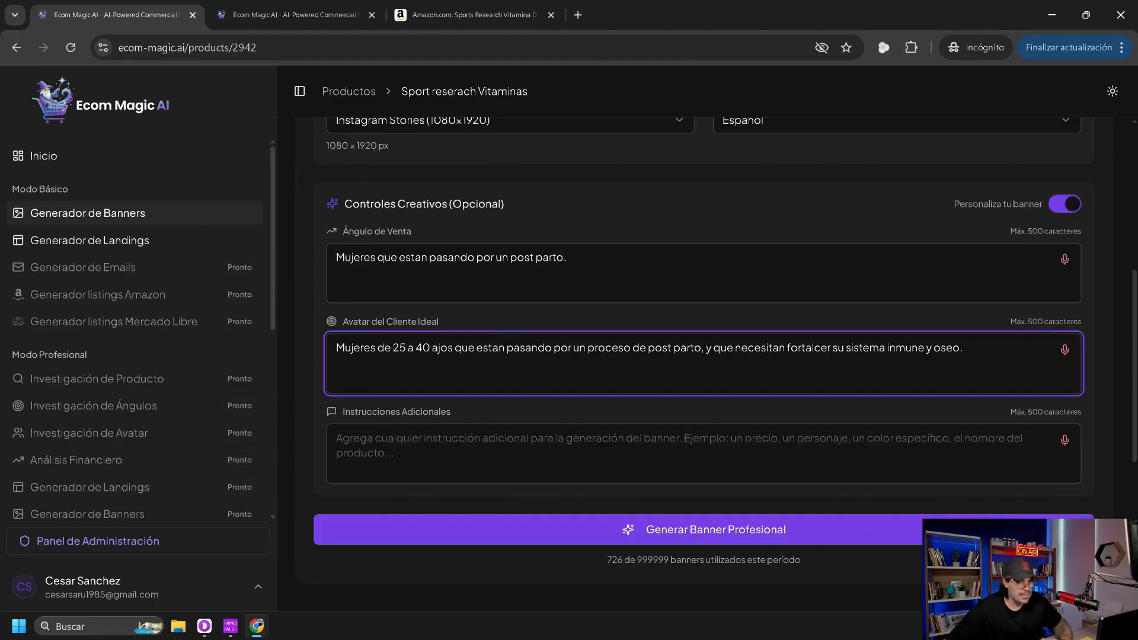
pyautogui.click(704, 453)
pyautogui.scroll(3, 704, 453)
pyautogui.scroll(-3, 703, 453)
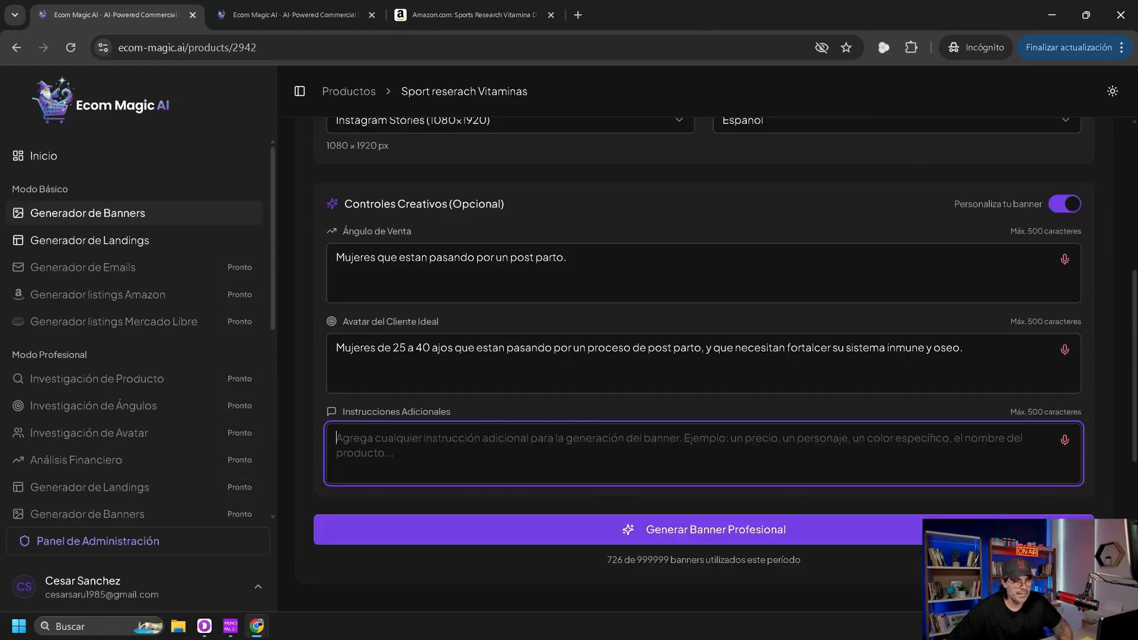
pyautogui.scroll(3, 703, 356)
pyautogui.scroll(-3, 703, 356)
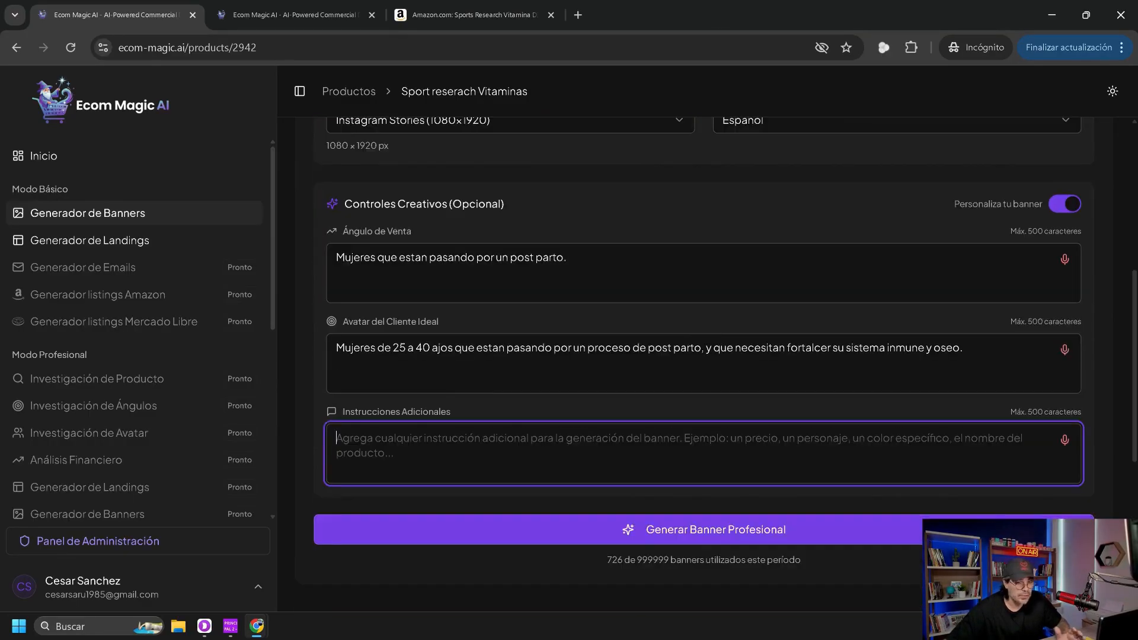
pyautogui.write('Agregar un')
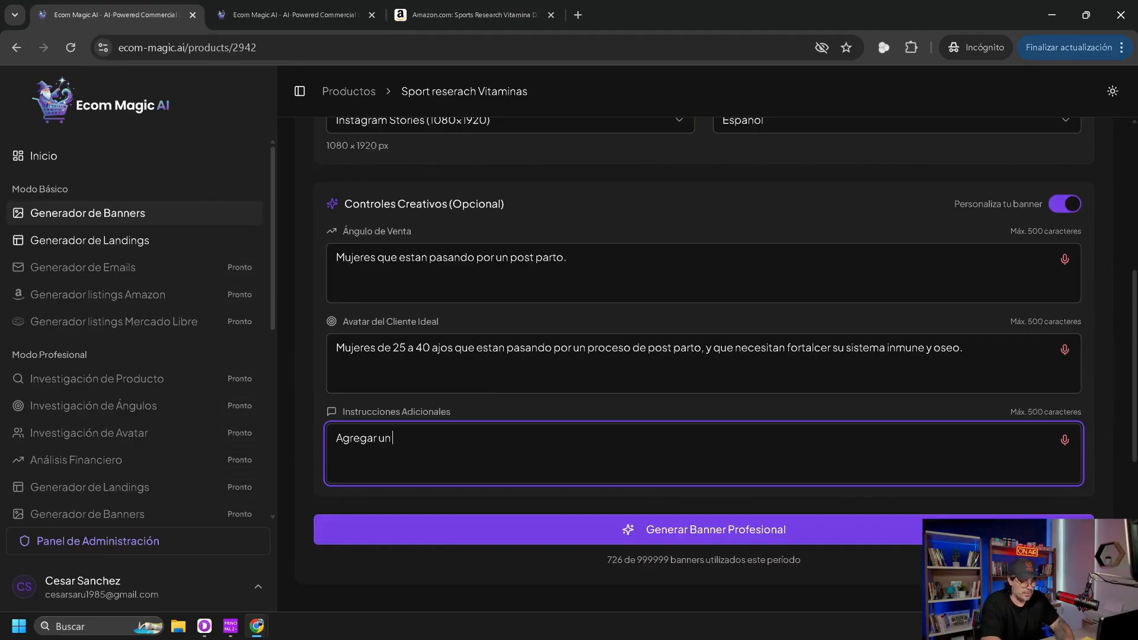
pyautogui.write('a tarjeta con el precio de')
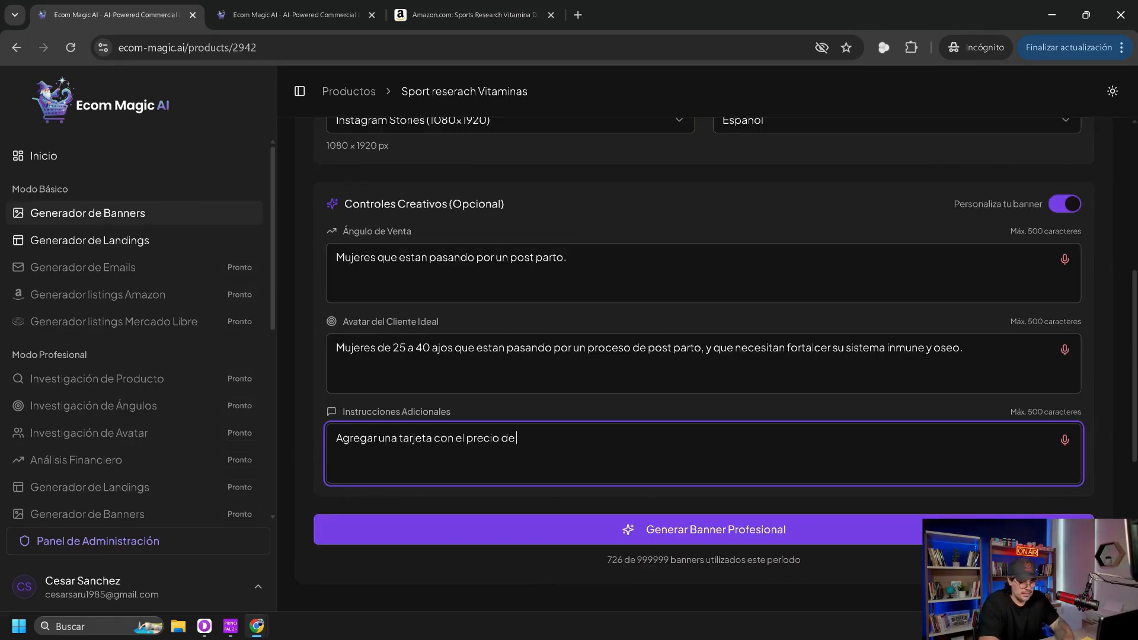
pyautogui.write(' 149.900 COP')
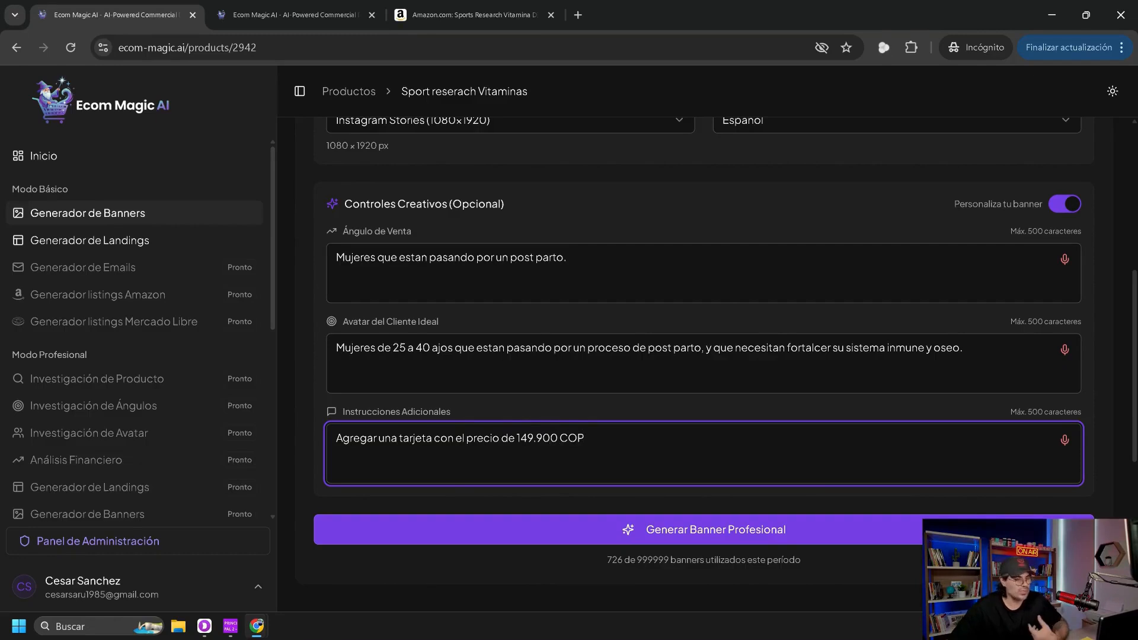
pyautogui.hotkey('ctrl', 'shift', 'Left')
pyautogui.hotkey('ctrl', 'shift', 'Left')
pyautogui.hotkey('ctrl', 'shift', 'Left')
pyautogui.hotkey('ctrl', 'shift', 'Left')
pyautogui.hotkey('ctrl', 'shift', 'Left')
pyautogui.hotkey('ctrl', 'shift', 'Left')
pyautogui.hotkey('ctrl', 'shift', 'Left')
pyautogui.hotkey('ctrl', 'shift', 'Left')
pyautogui.hotkey('ctrl', 'shift', 'Left')
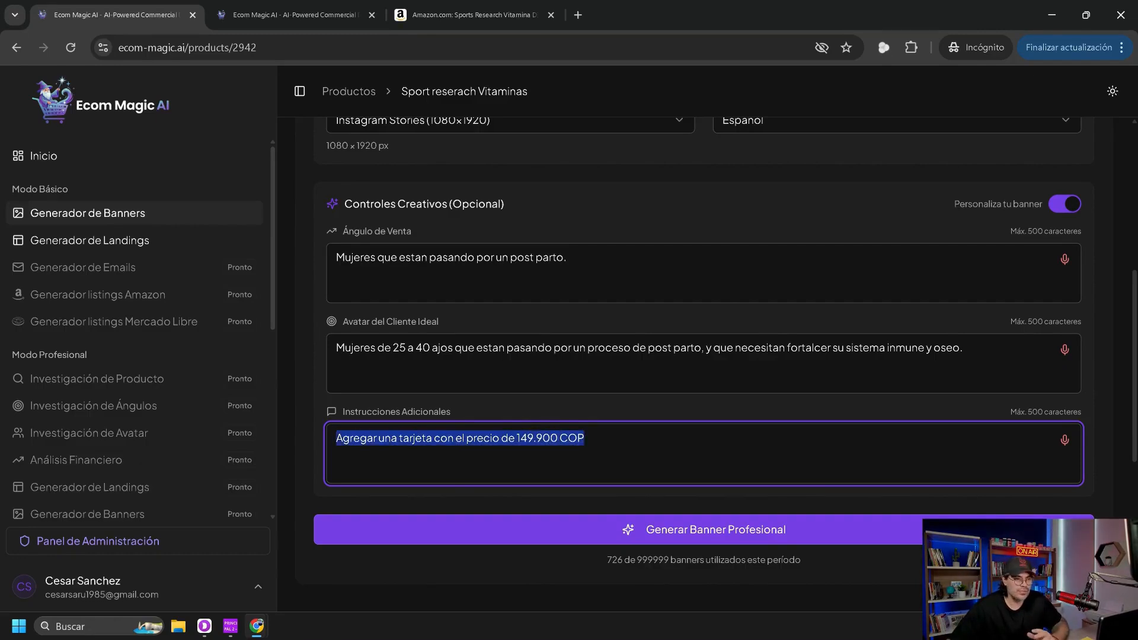
pyautogui.click(304, 453)
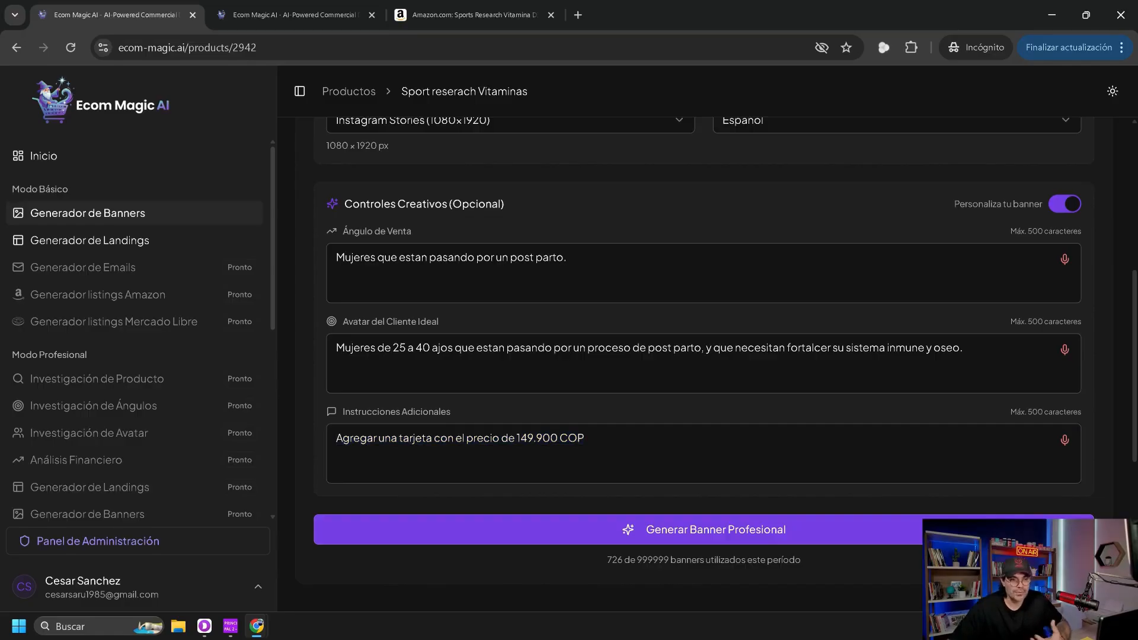
# - Review the banner setup and generate the professional banner
pyautogui.scroll(5, 703, 355)
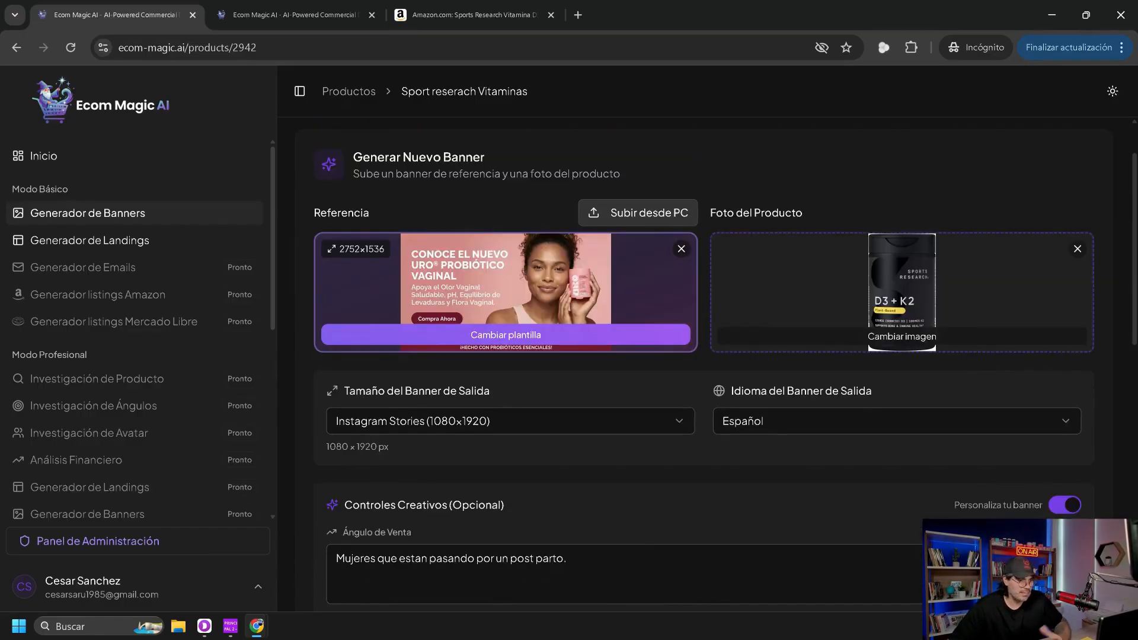
pyautogui.scroll(-5, 703, 356)
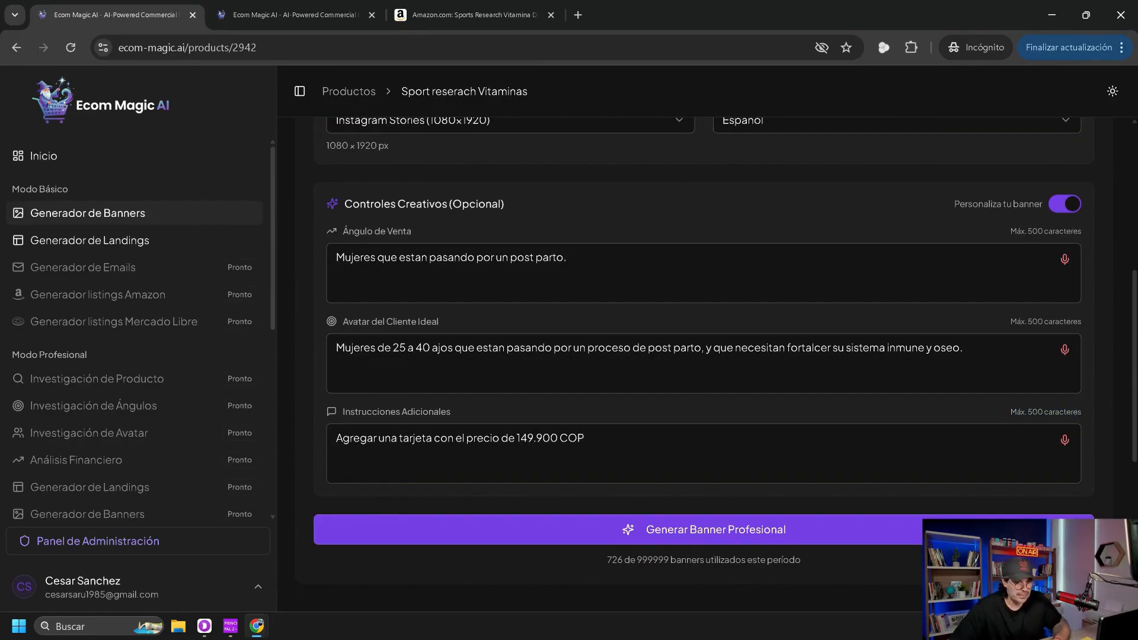
pyautogui.scroll(5, 704, 355)
pyautogui.scroll(-5, 703, 415)
pyautogui.click(704, 455)
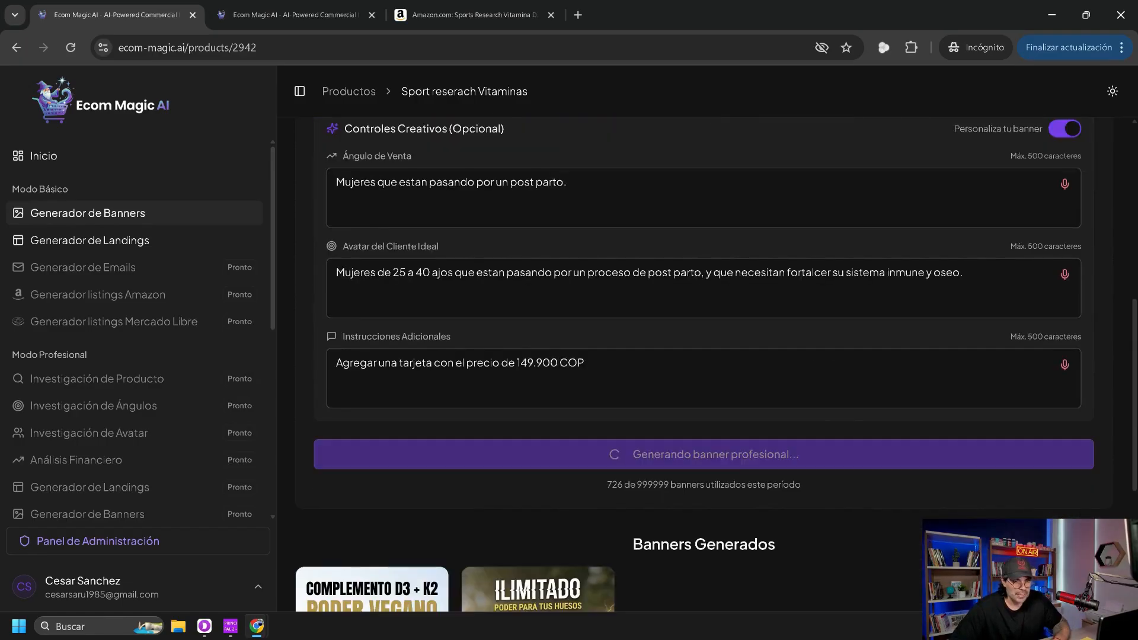
# - Preview the newly generated postpartum D3 + K2 banner at larger size, and close the preview
pyautogui.scroll(-1, 703, 455)
pyautogui.scroll(-3, 704, 356)
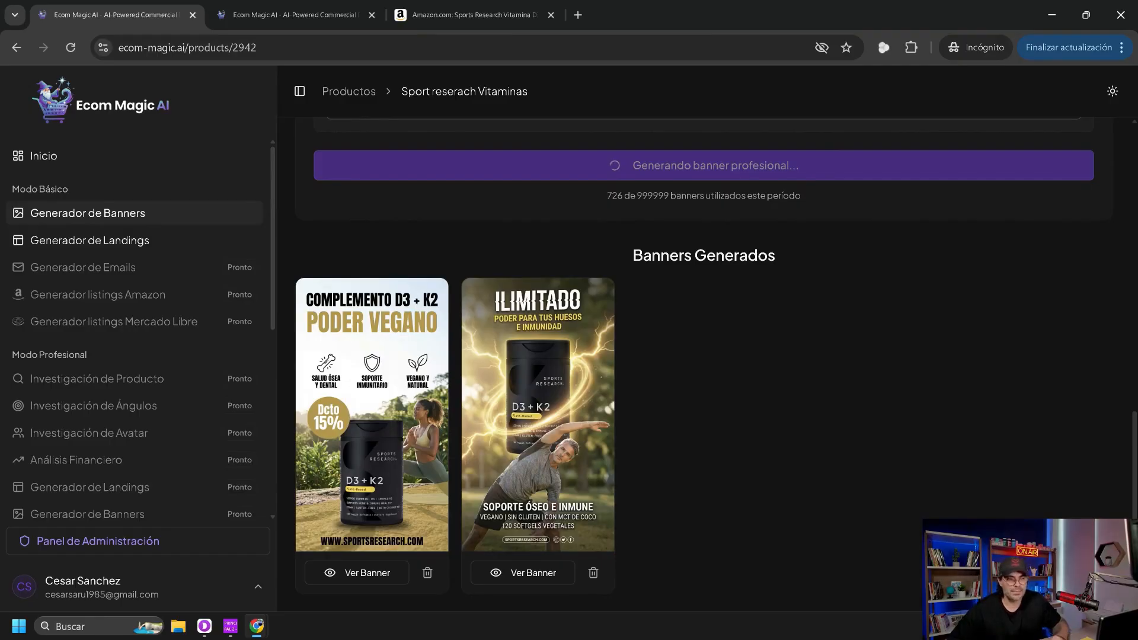
pyautogui.scroll(6, 703, 355)
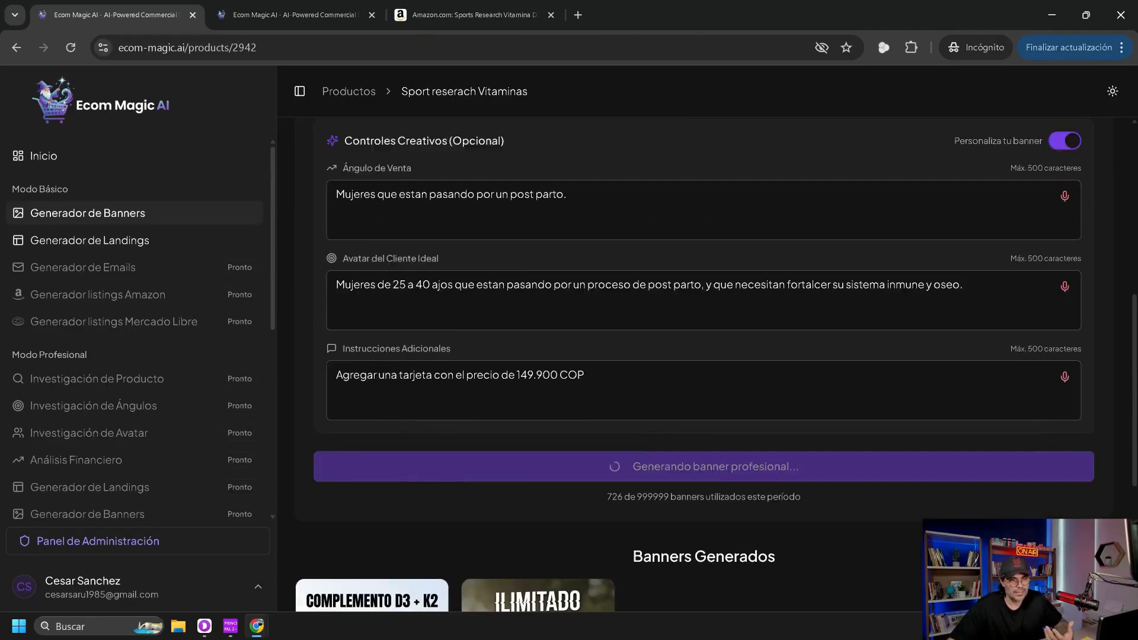
pyautogui.scroll(3, 704, 355)
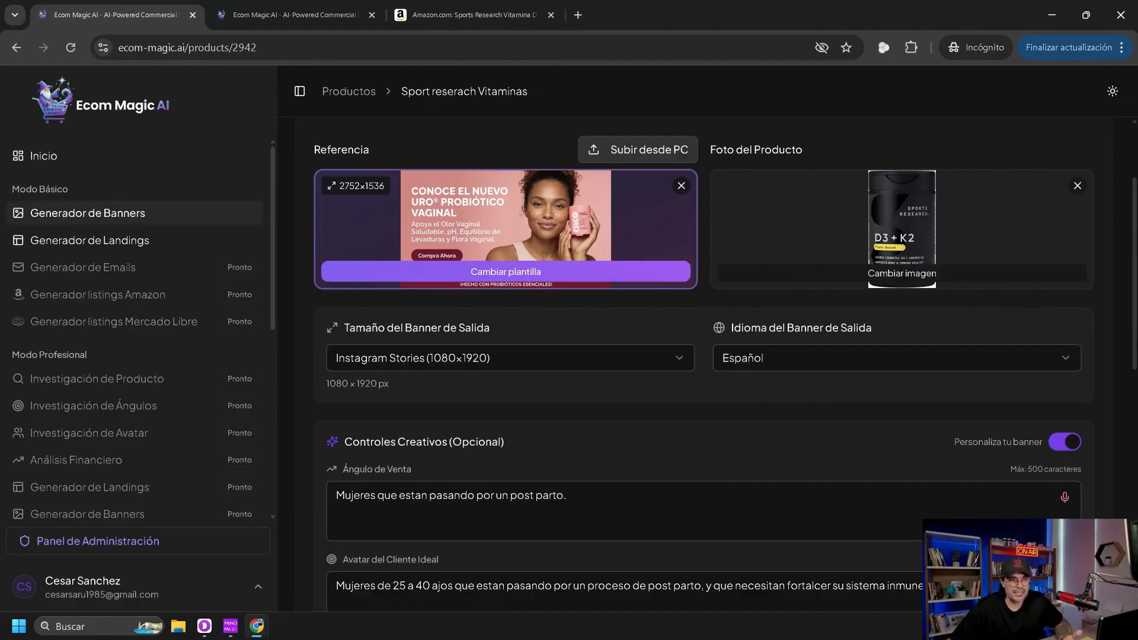
pyautogui.scroll(-10, 704, 356)
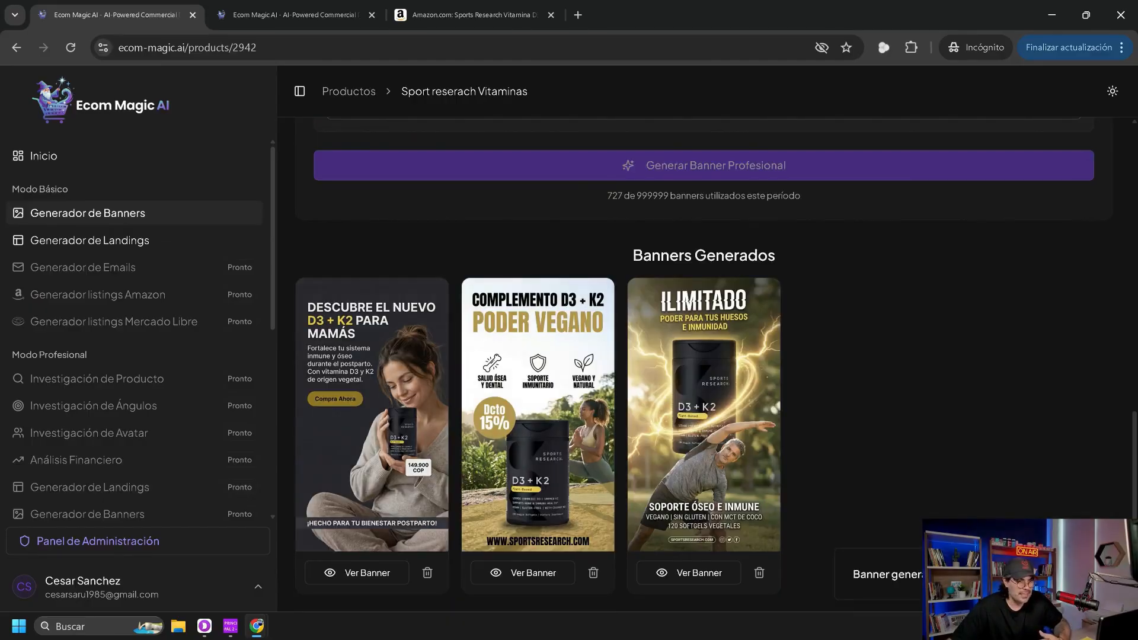
pyautogui.click(357, 572)
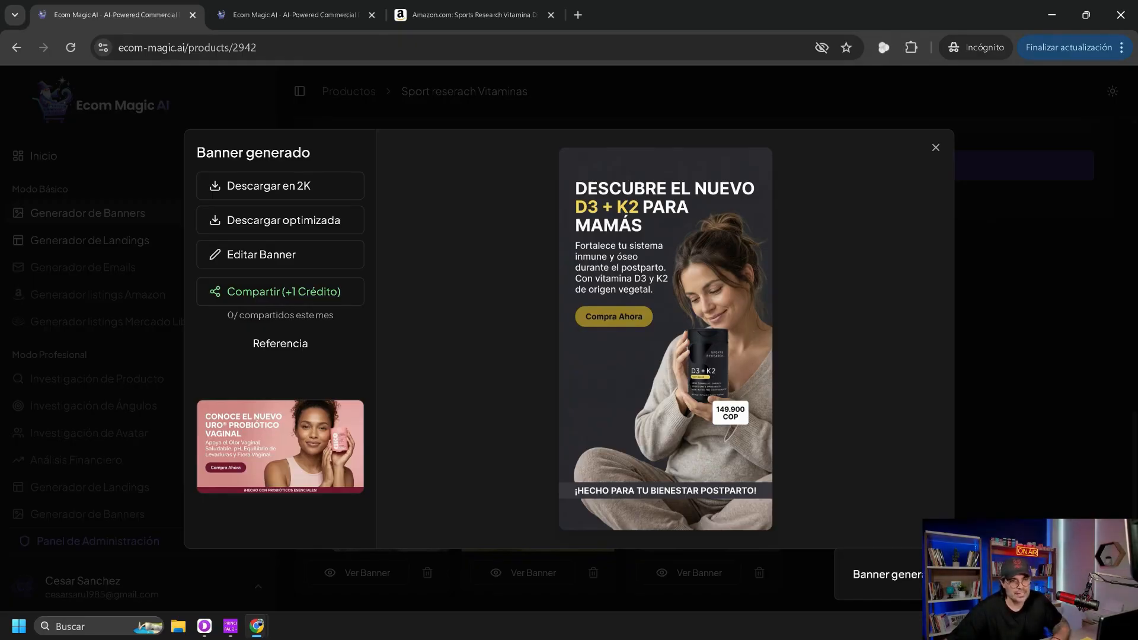
pyautogui.click(936, 147)
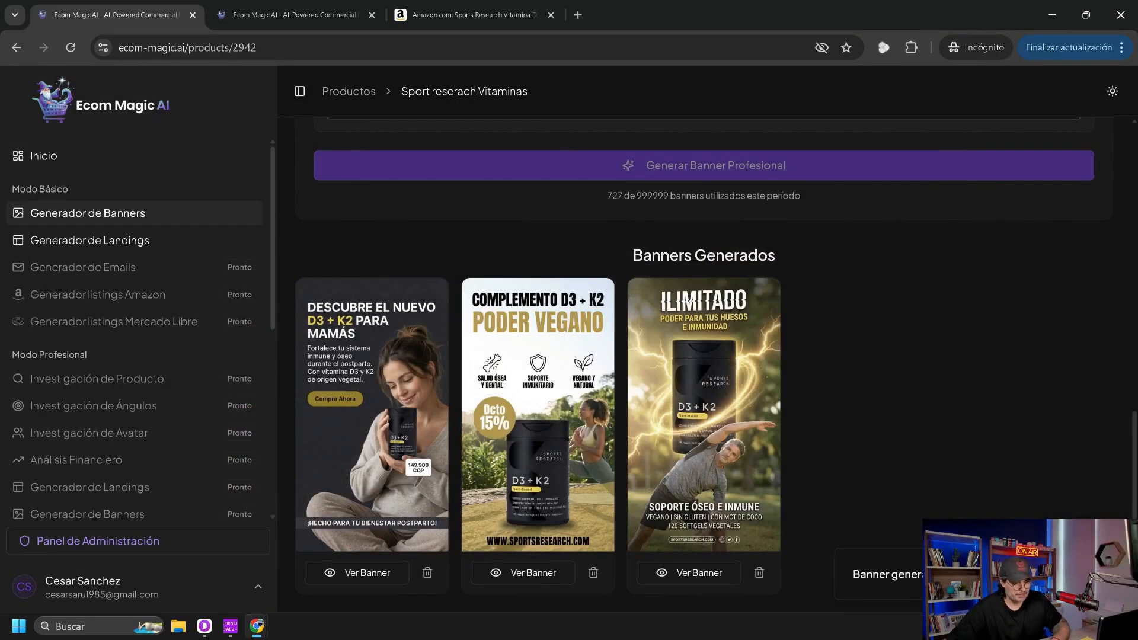
# - Upload the blue "Rendimiento máximo y recuperación rápida" banner from the Descargas folder as the reference for a new banner
pyautogui.scroll(12, 704, 364)
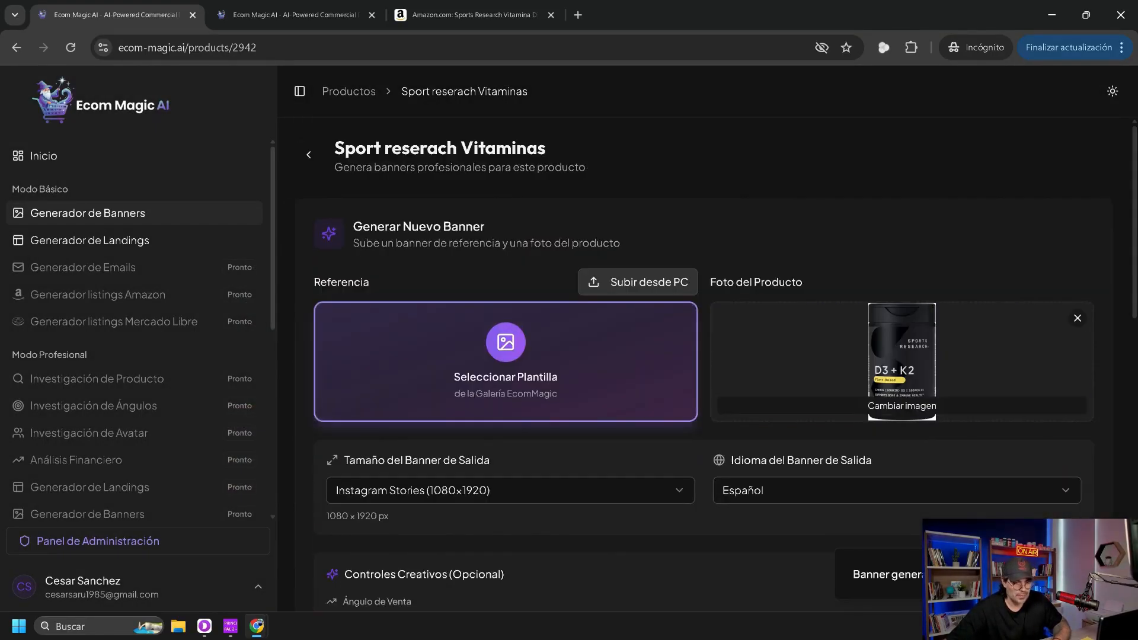
pyautogui.click(505, 361)
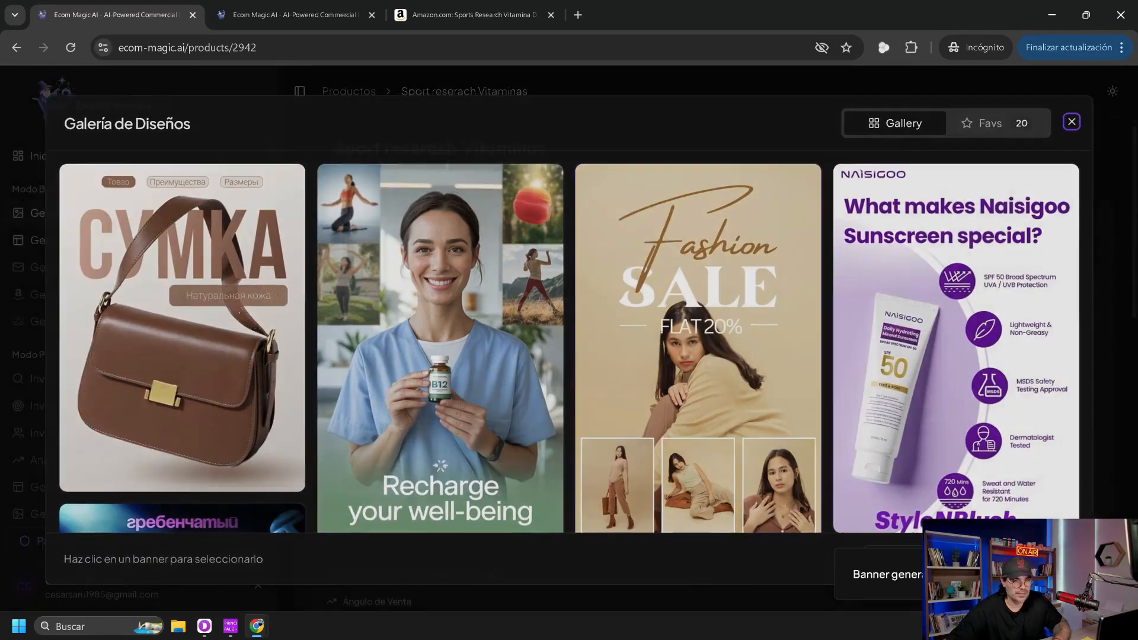
pyautogui.click(638, 282)
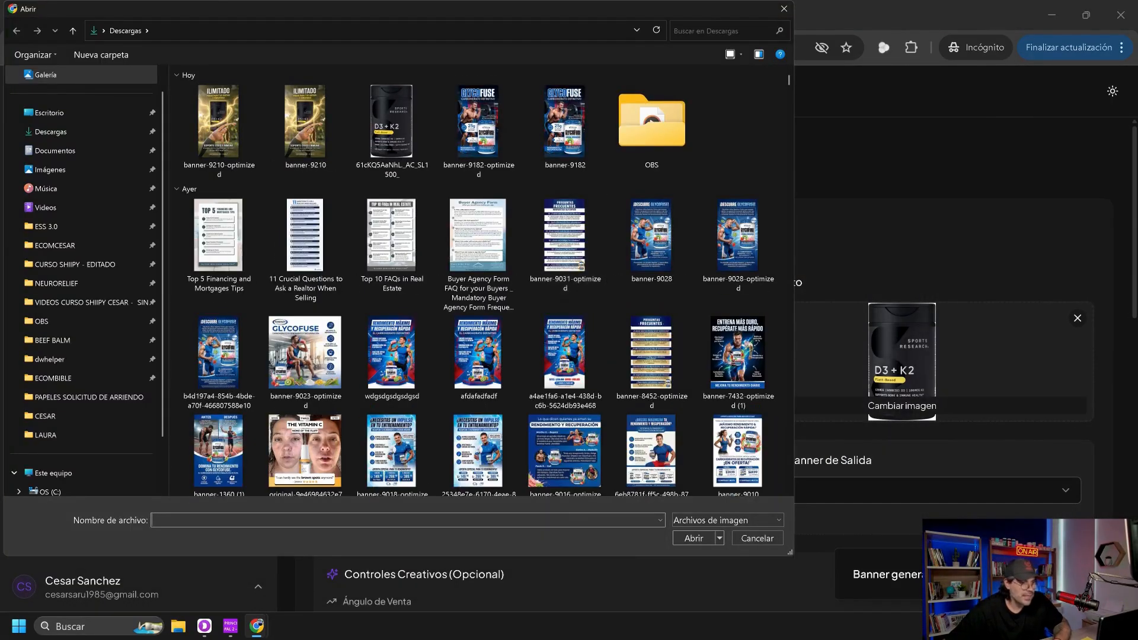
pyautogui.click(479, 353)
pyautogui.click(694, 538)
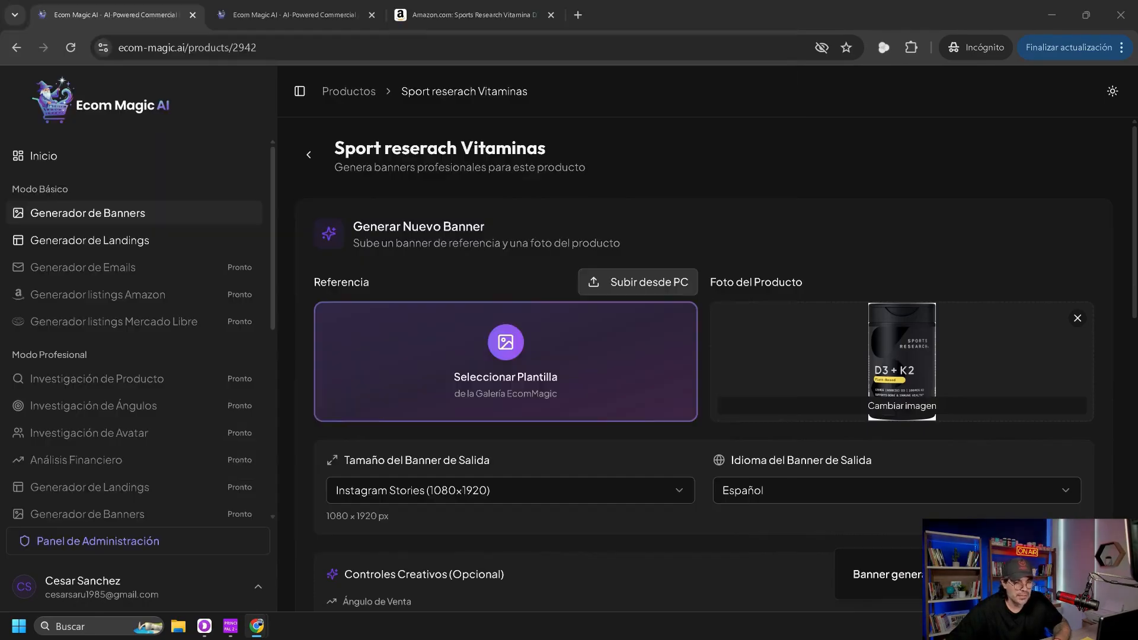
# - Keep the original 1536×2389 output size and set the banner language to English
pyautogui.scroll(-2, 510, 355)
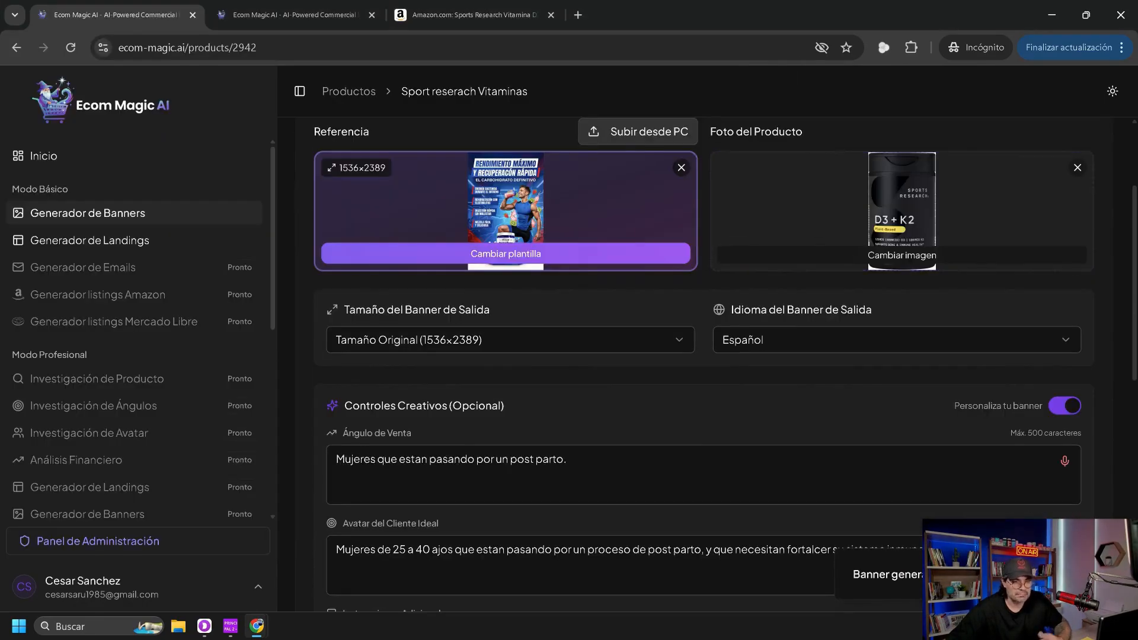
pyautogui.click(509, 339)
pyautogui.click(509, 372)
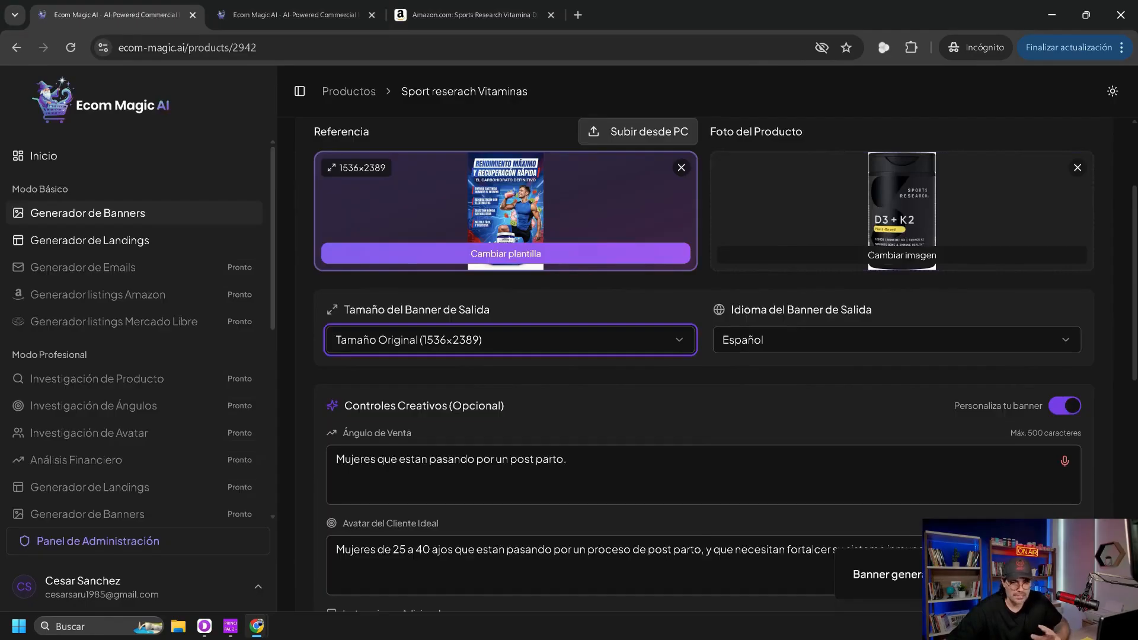
pyautogui.click(703, 374)
pyautogui.scroll(-1, 703, 374)
pyautogui.click(889, 264)
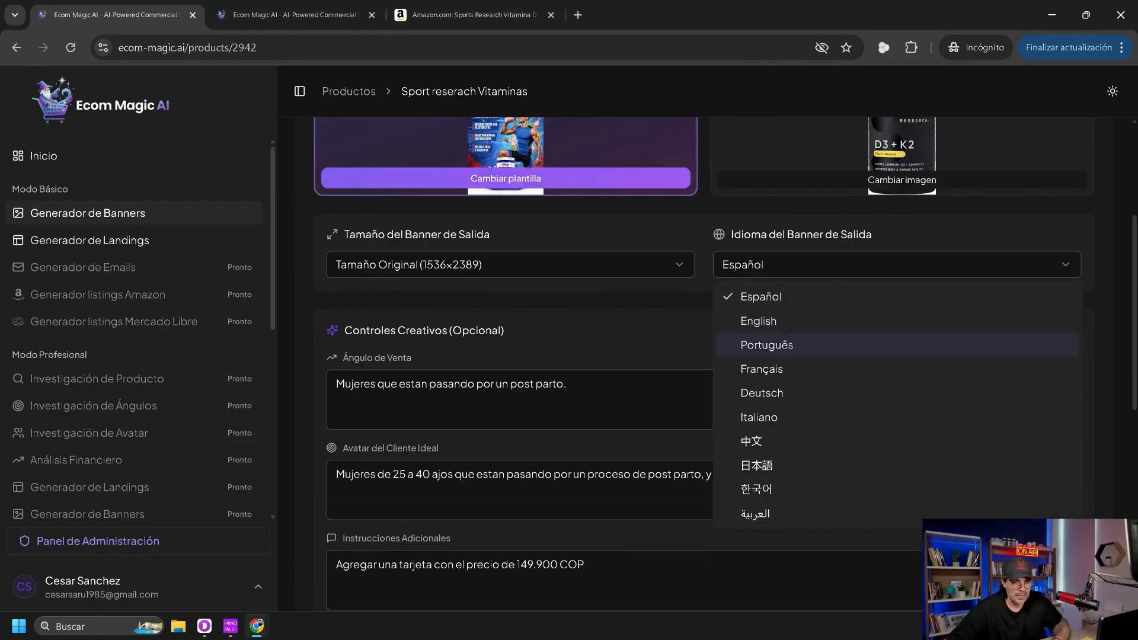
pyautogui.click(758, 321)
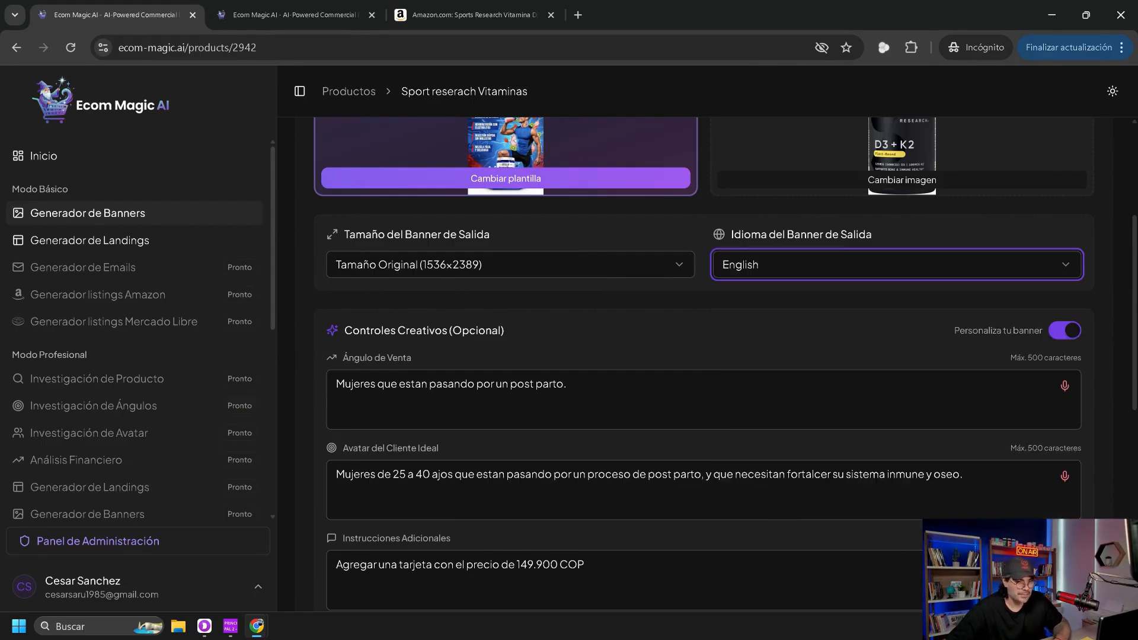
# - Clear the price-card text from the additional instructions
pyautogui.scroll(-2, 704, 355)
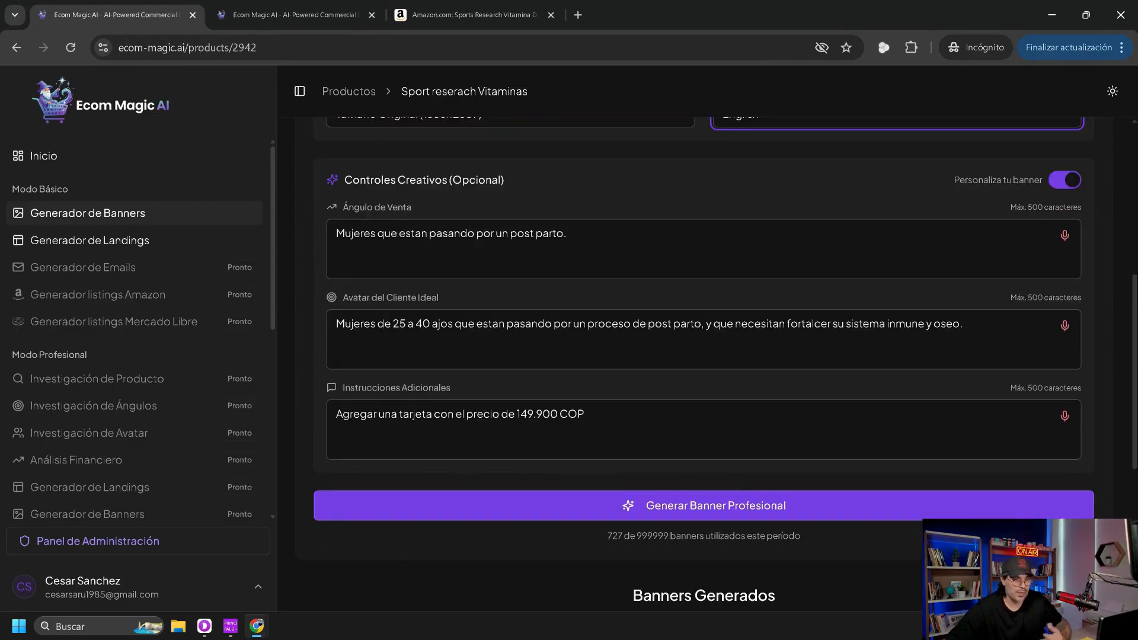
pyautogui.moveTo(591, 415); pyautogui.dragTo(333, 415)
pyautogui.press('BackSpace')
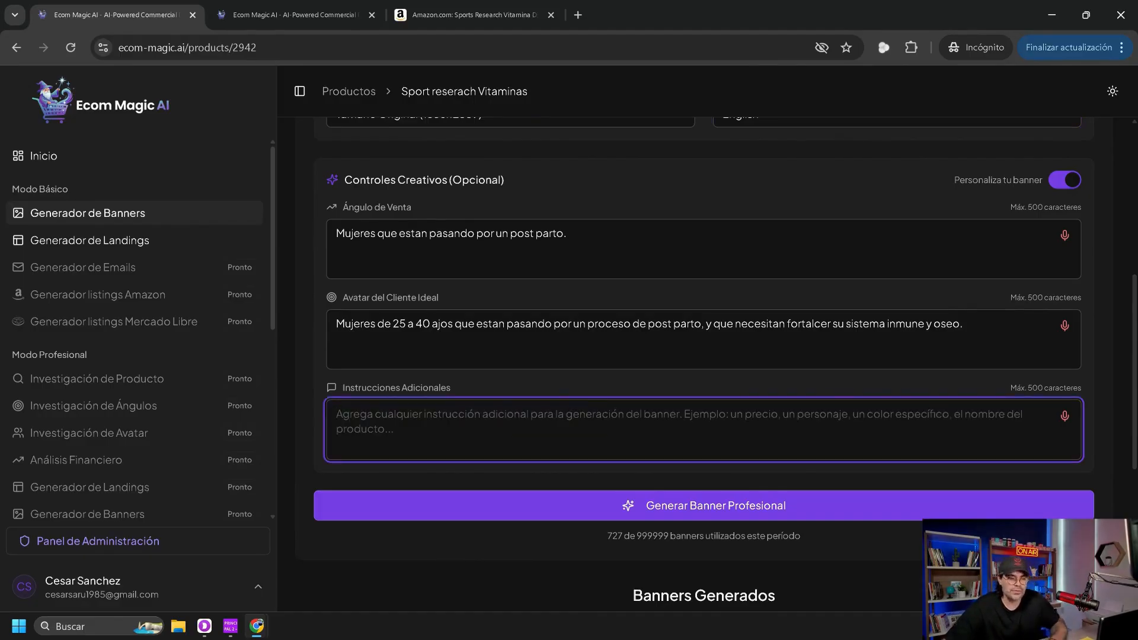
pyautogui.scroll(1, 703, 355)
pyautogui.click(704, 224)
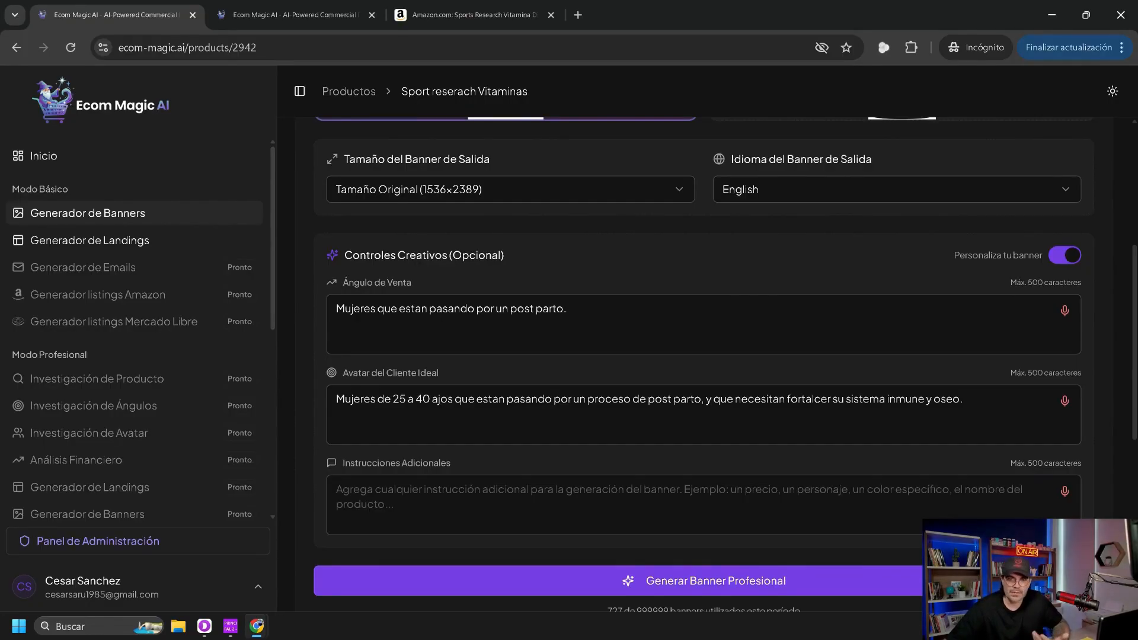
# - Generate the English banner from the uploaded reference design
pyautogui.scroll(4, 703, 356)
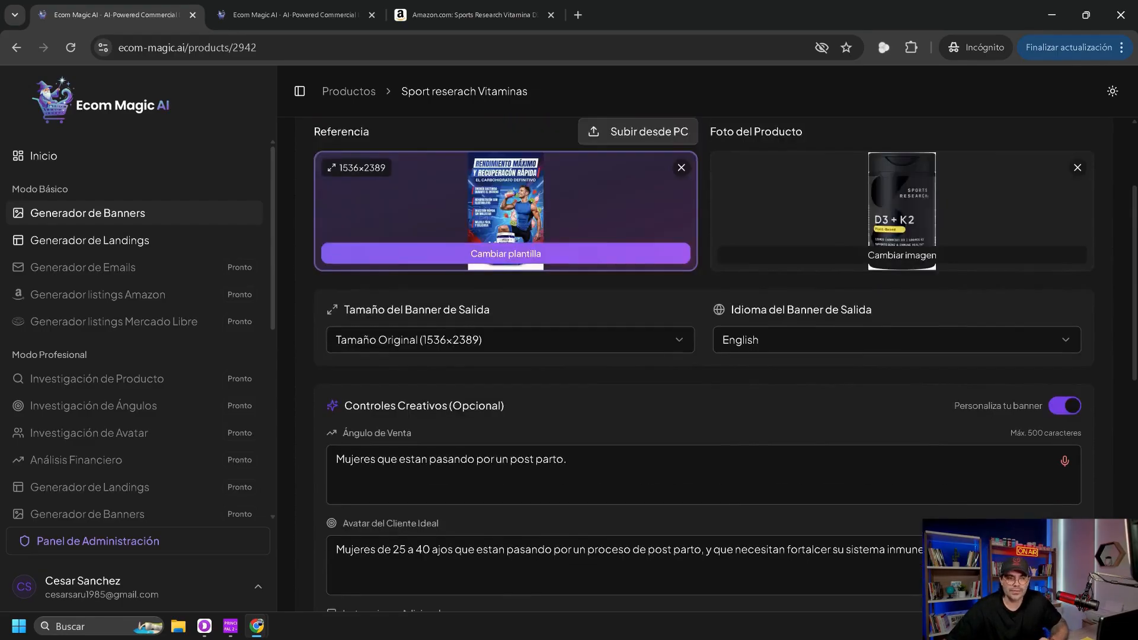
pyautogui.scroll(-6, 703, 356)
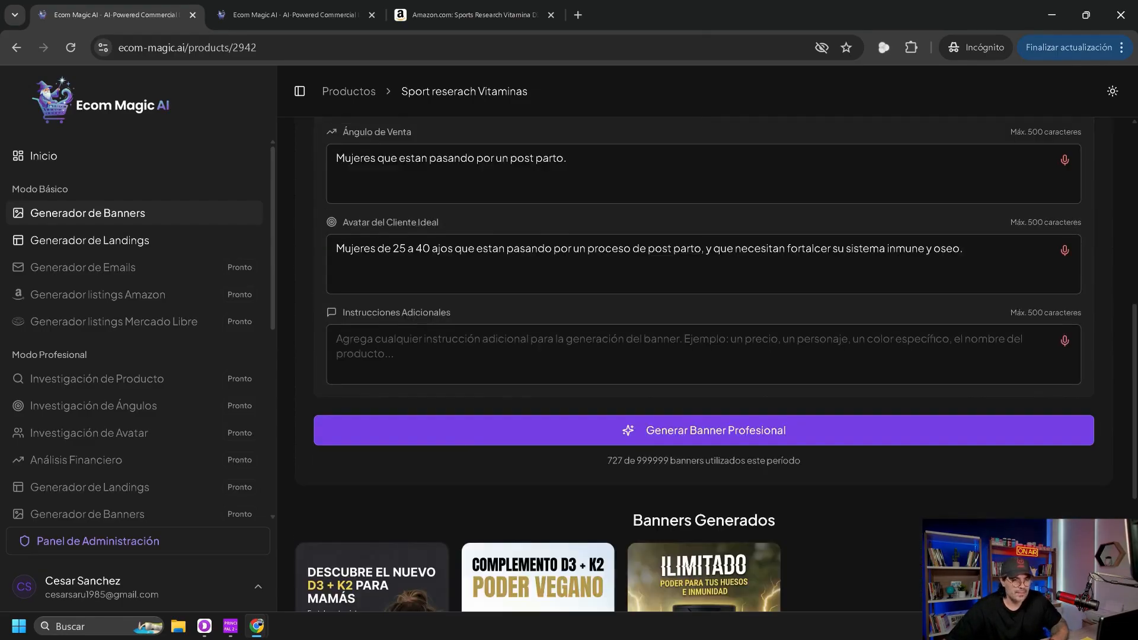
pyautogui.click(704, 431)
pyautogui.scroll(-4, 704, 430)
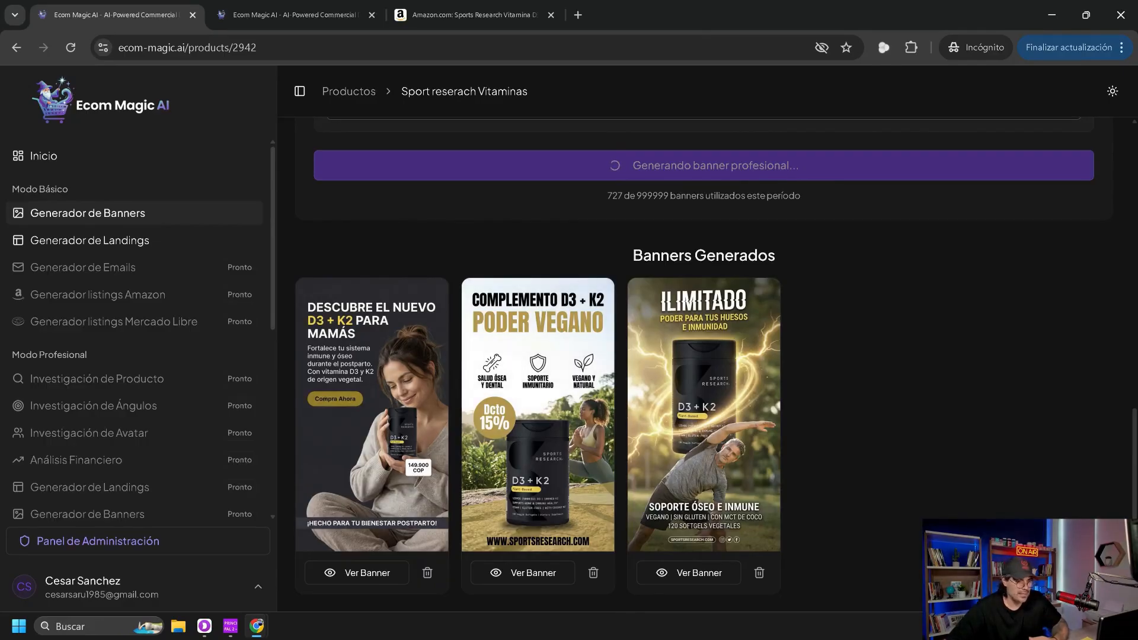
pyautogui.scroll(5, 704, 356)
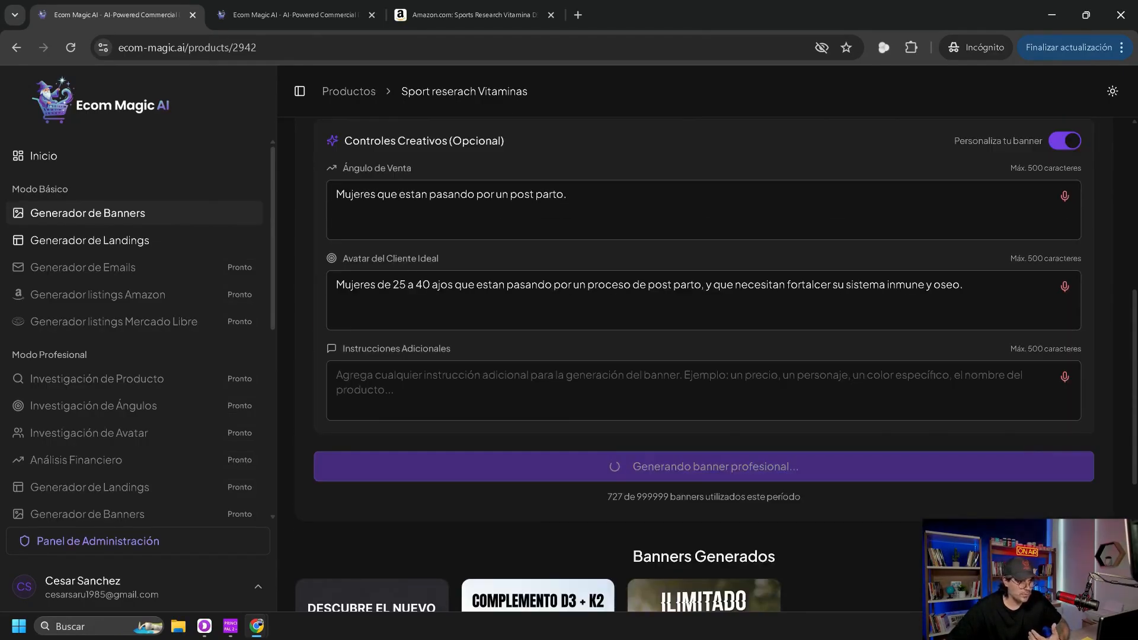
pyautogui.scroll(1, 704, 355)
pyautogui.scroll(-5, 703, 356)
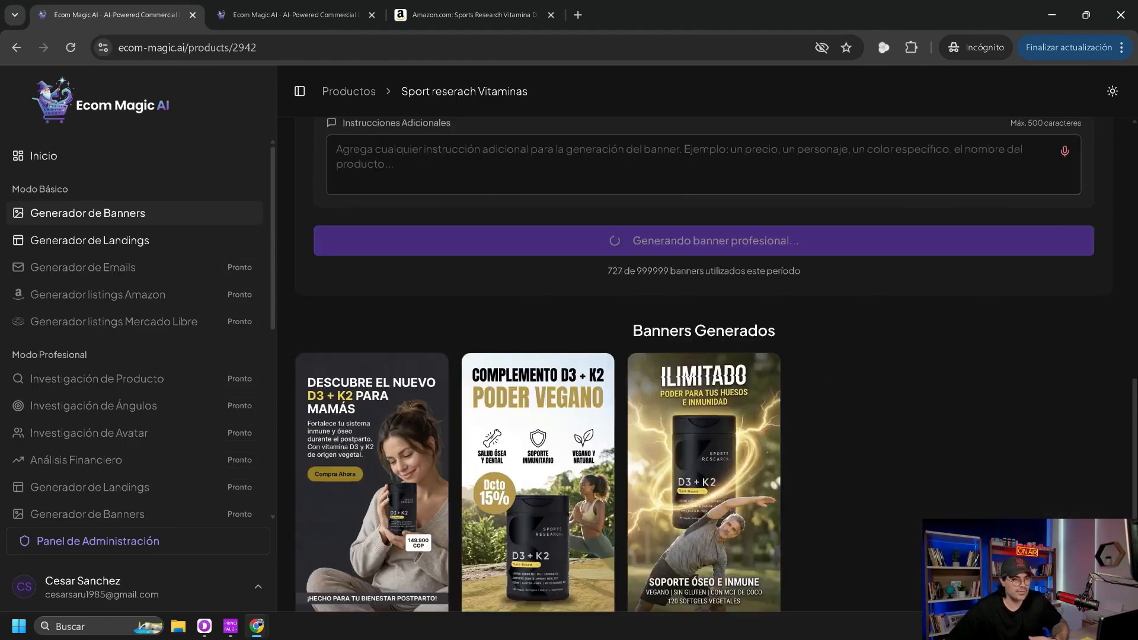
pyautogui.scroll(-1, 703, 355)
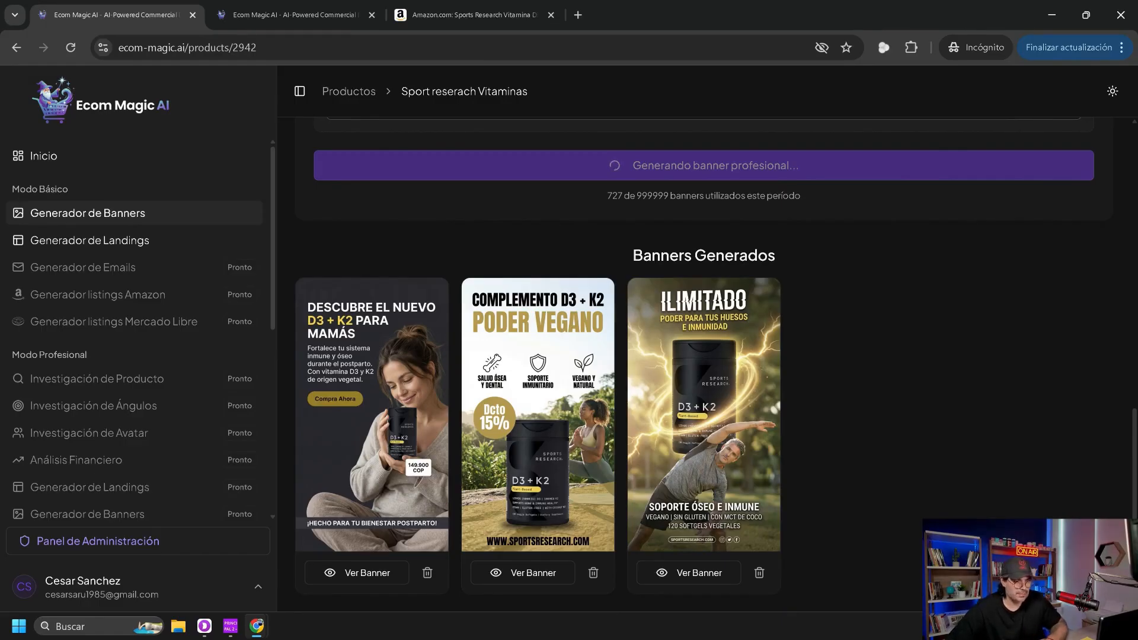
pyautogui.scroll(3, 704, 356)
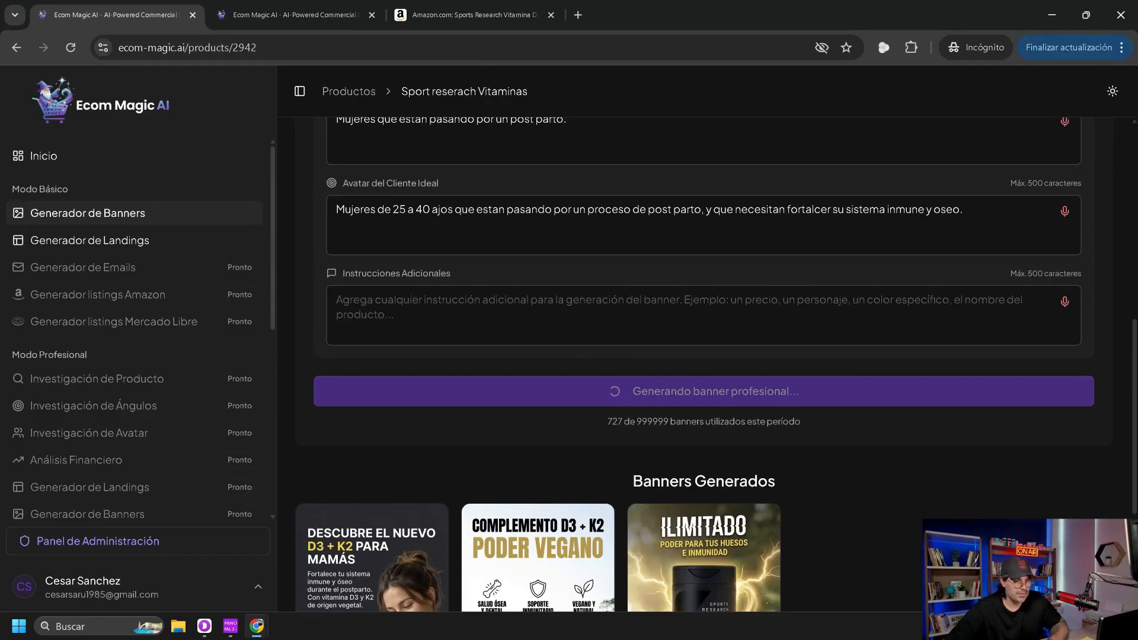
# - View the newly generated English postpartum banner at full size beside its uploaded reference, and close the preview
pyautogui.scroll(-3, 704, 355)
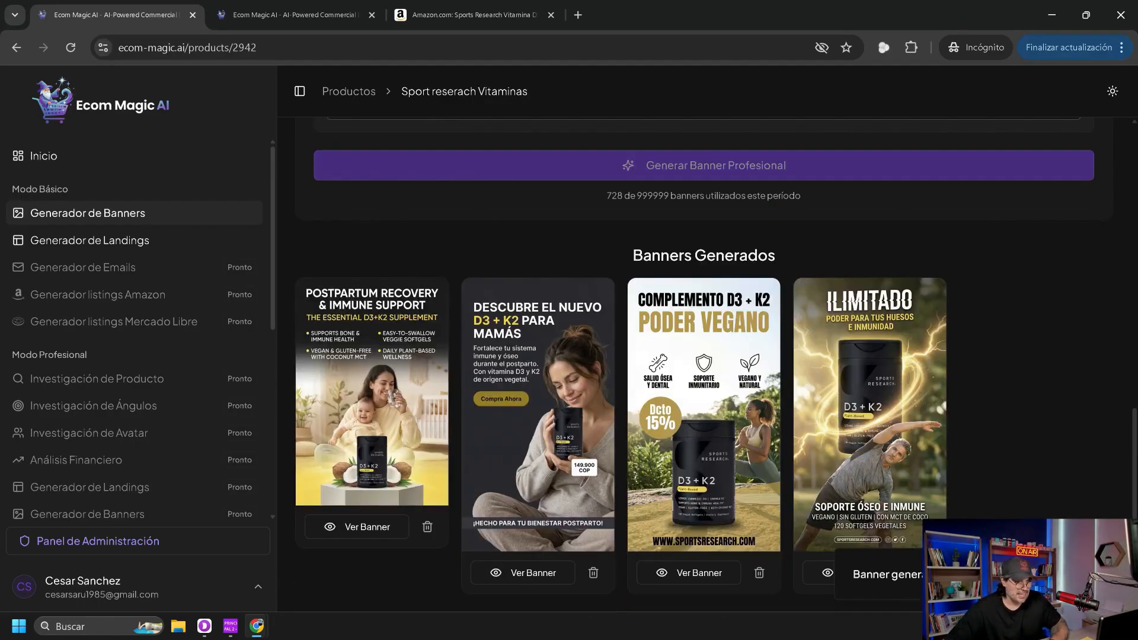
pyautogui.click(372, 391)
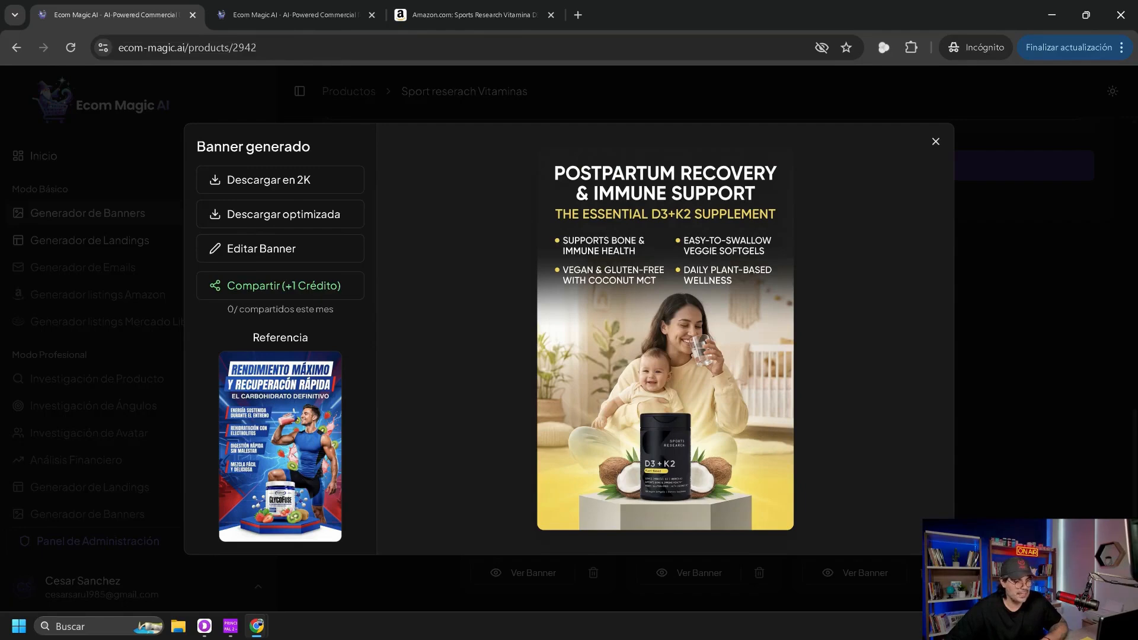
pyautogui.click(935, 142)
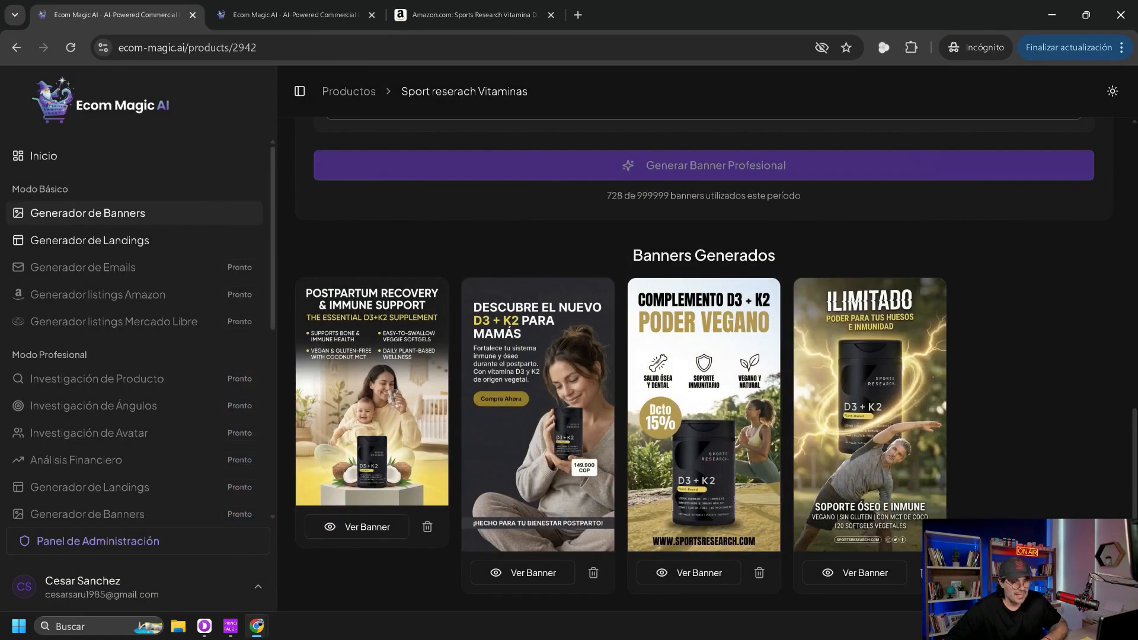
# - Review the banner generator's reference, size, language and creative control settings along with the gallery of generated banners
pyautogui.scroll(3, 703, 367)
pyautogui.scroll(10, 703, 368)
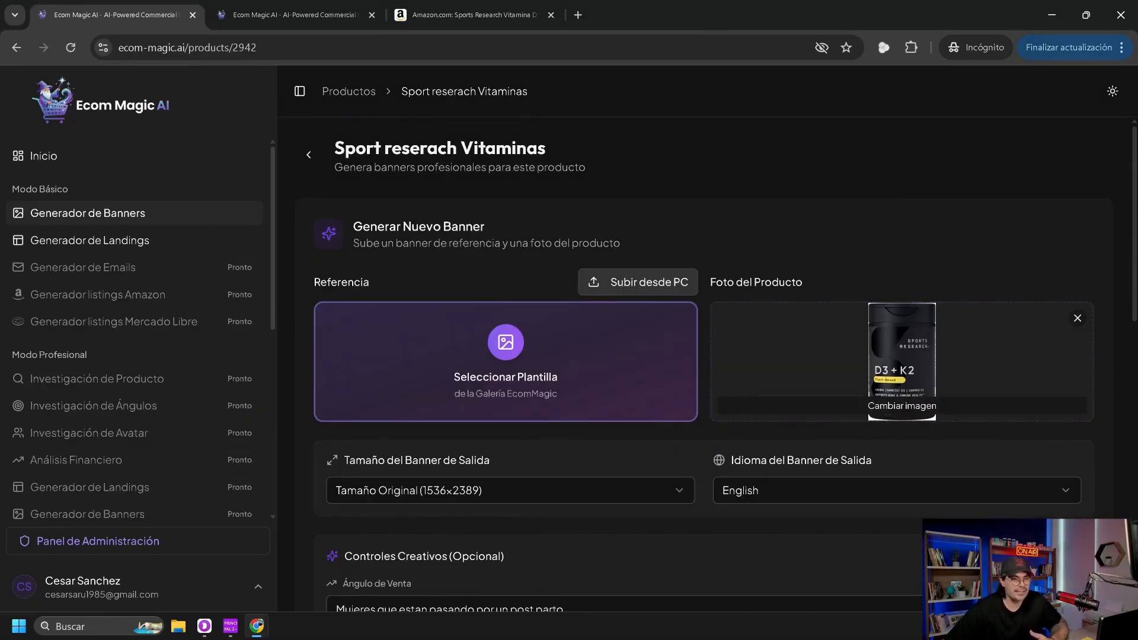
pyautogui.scroll(-3, 703, 367)
pyautogui.scroll(-7, 703, 367)
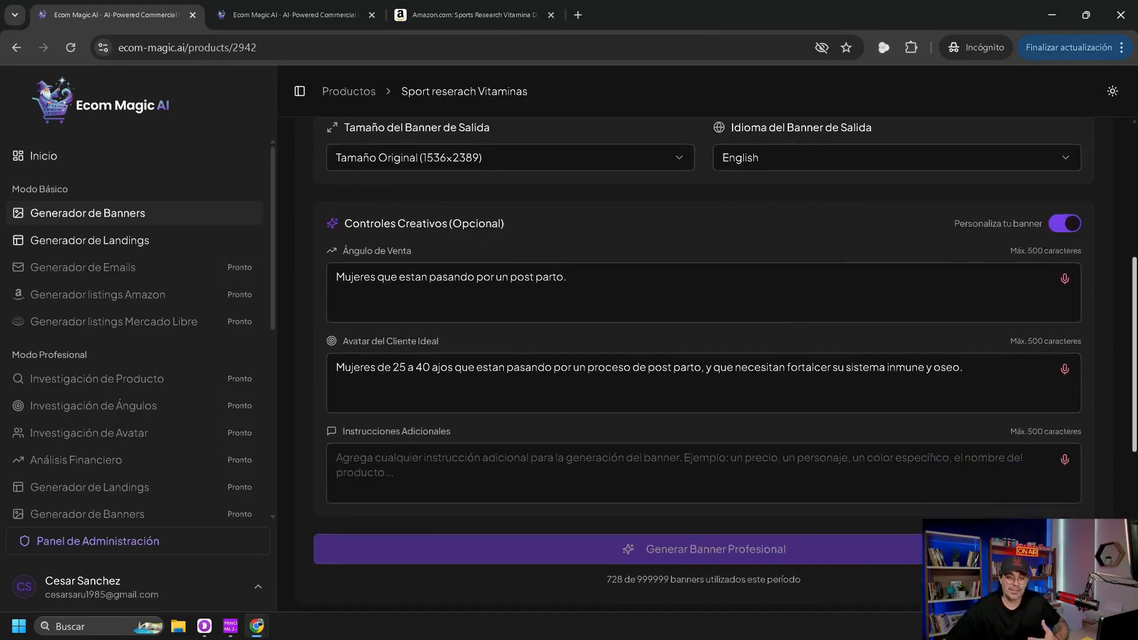
pyautogui.scroll(-1, 703, 368)
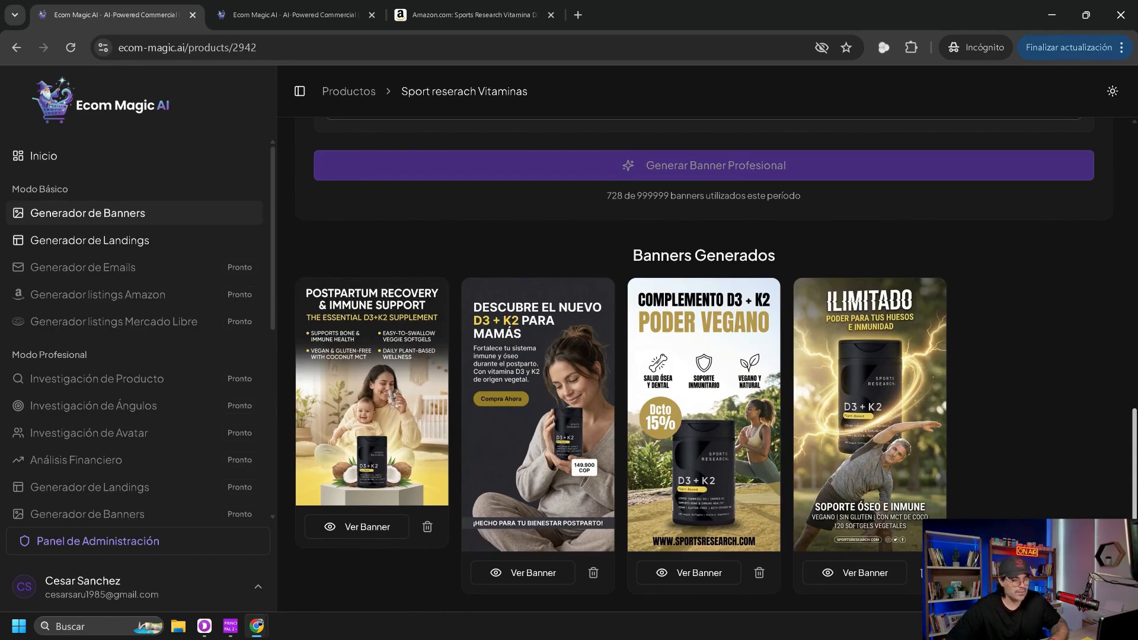
pyautogui.scroll(1, 703, 368)
pyautogui.scroll(2, 704, 368)
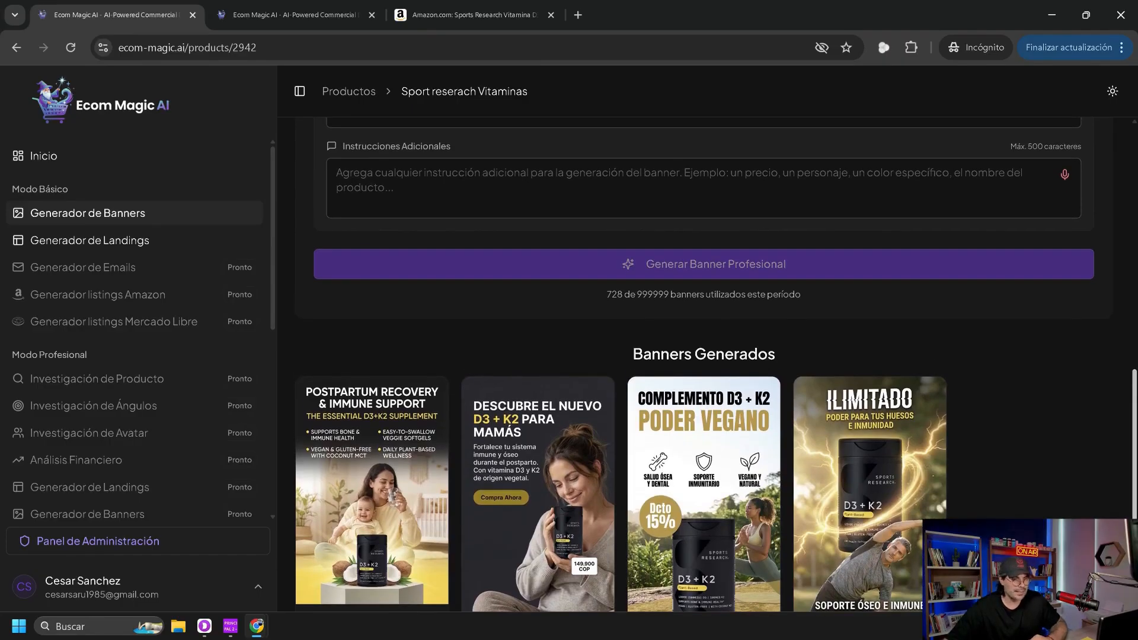
pyautogui.scroll(2, 704, 368)
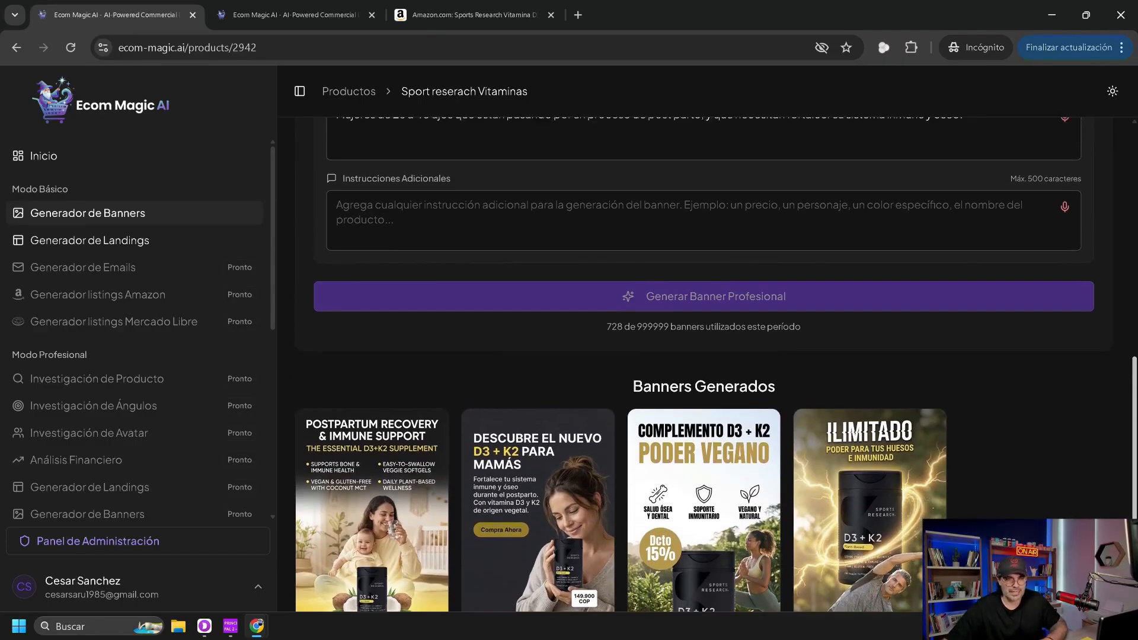
pyautogui.scroll(6, 703, 368)
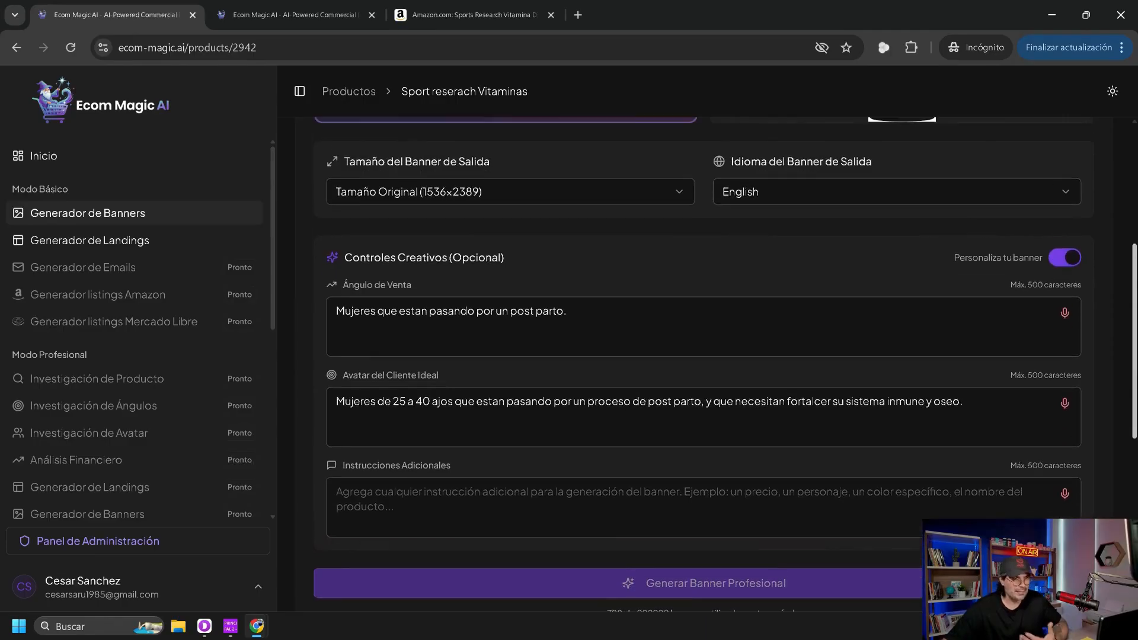
pyautogui.scroll(3, 703, 368)
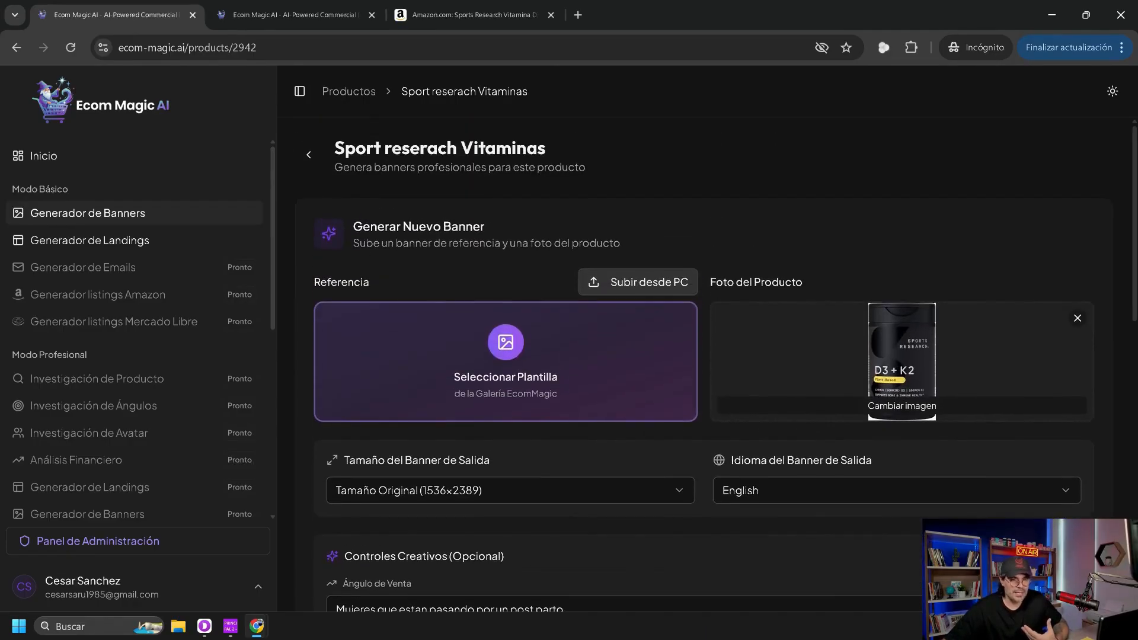